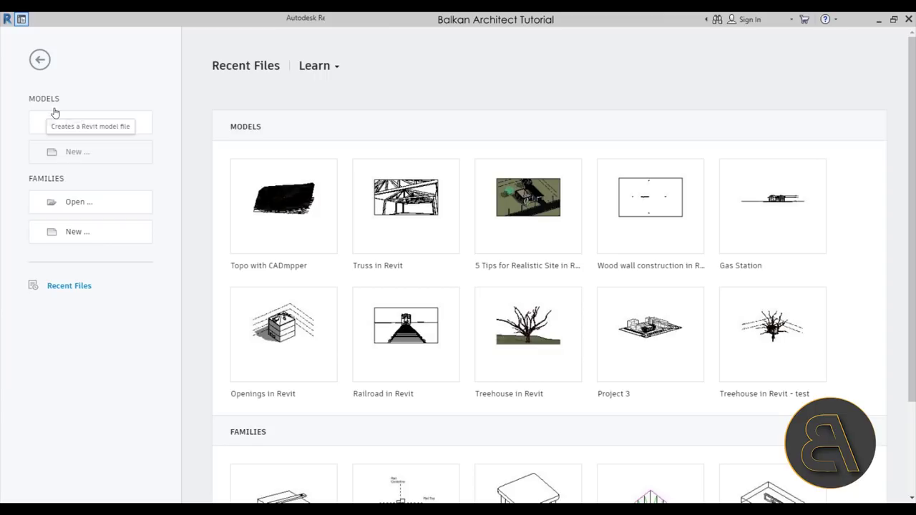
# Create a new project from the Architectural Template.
pyautogui.click(76, 159)
pyautogui.click(292, 189)
pyautogui.click(282, 211)
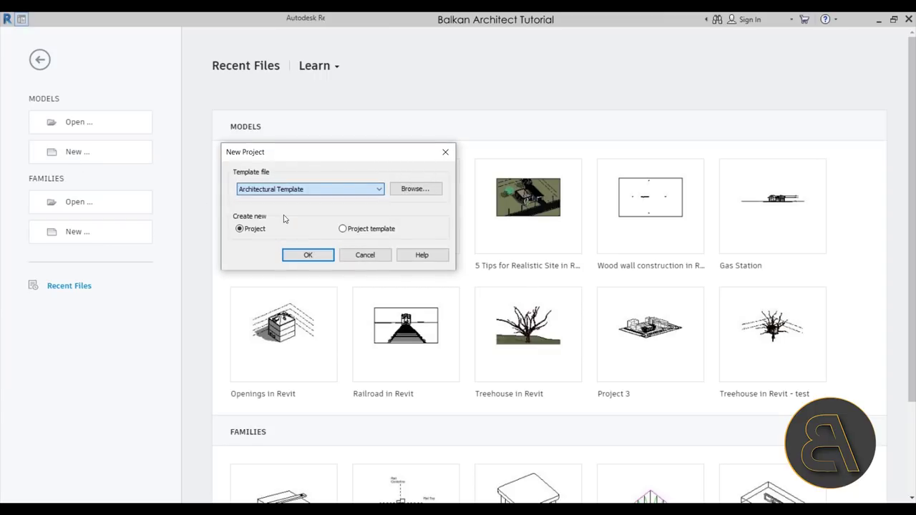
pyautogui.click(299, 256)
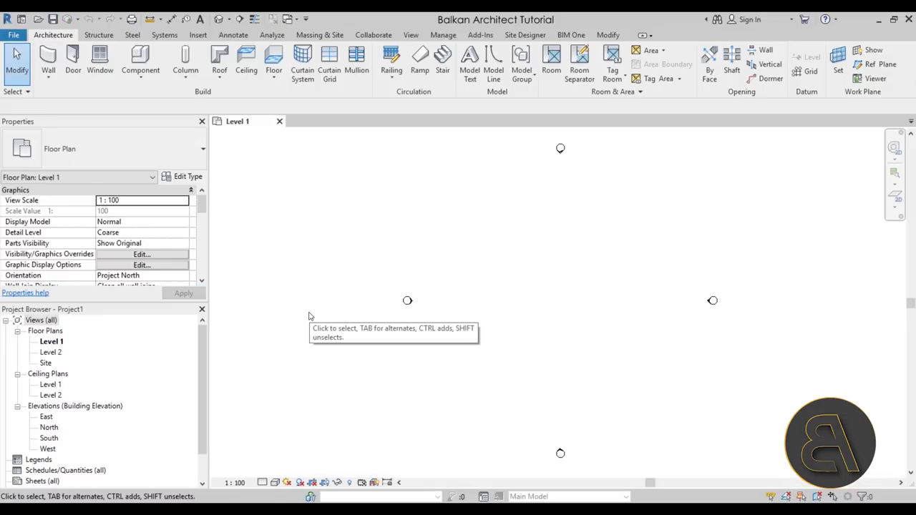
# Open the M_Timber family for loading from the Wood folder of Structural Framing in the US Metric library.
pyautogui.moveTo(571, 307); pyautogui.dragTo(471, 308, button='middle')
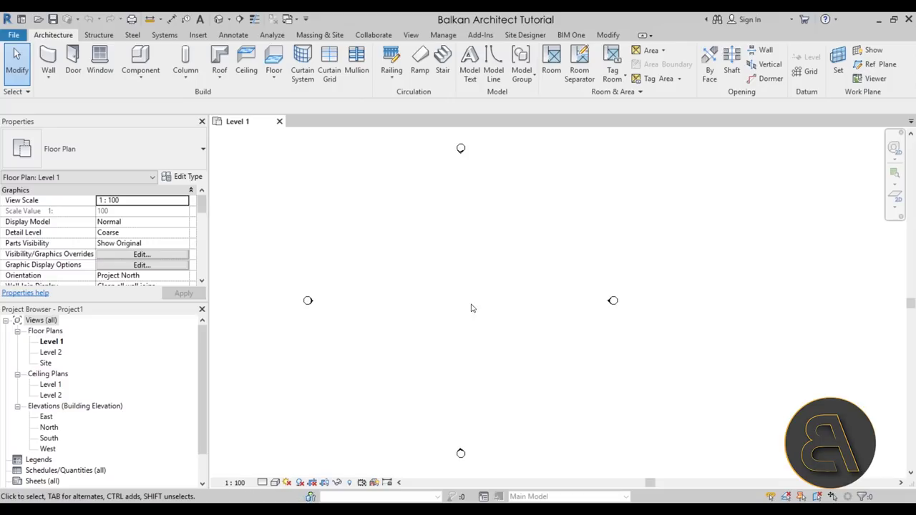
pyautogui.click(199, 36)
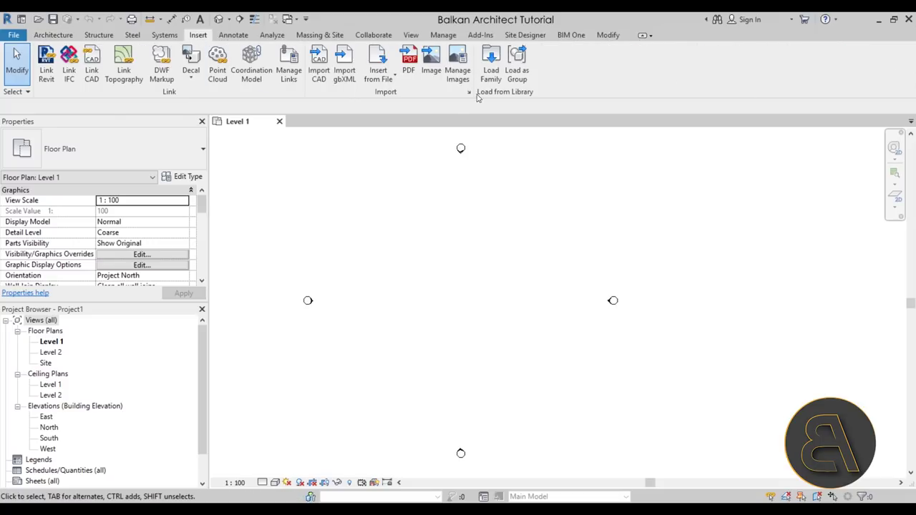
pyautogui.click(491, 63)
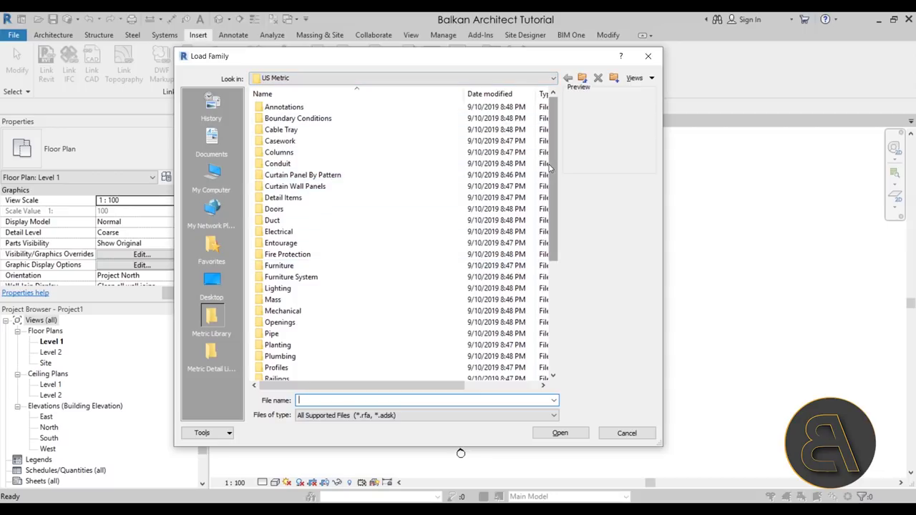
pyautogui.scroll(-5, 351, 278)
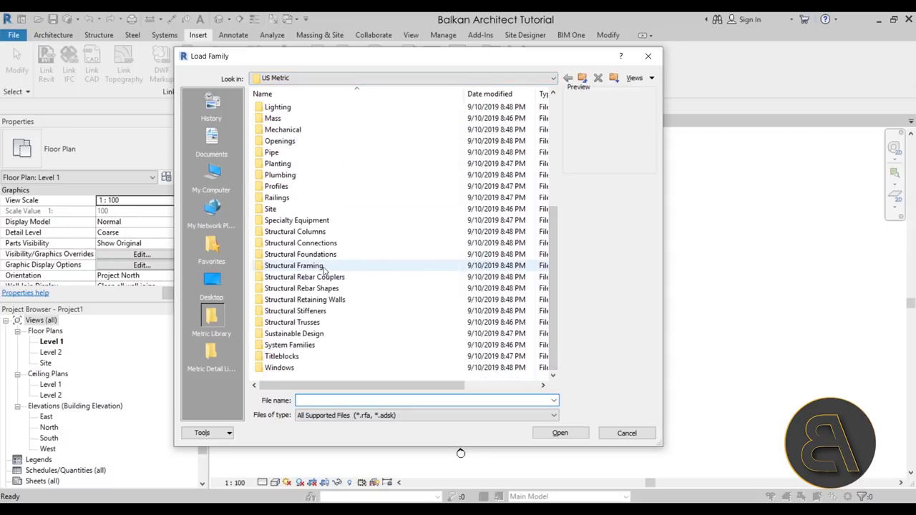
pyautogui.doubleClick(294, 266)
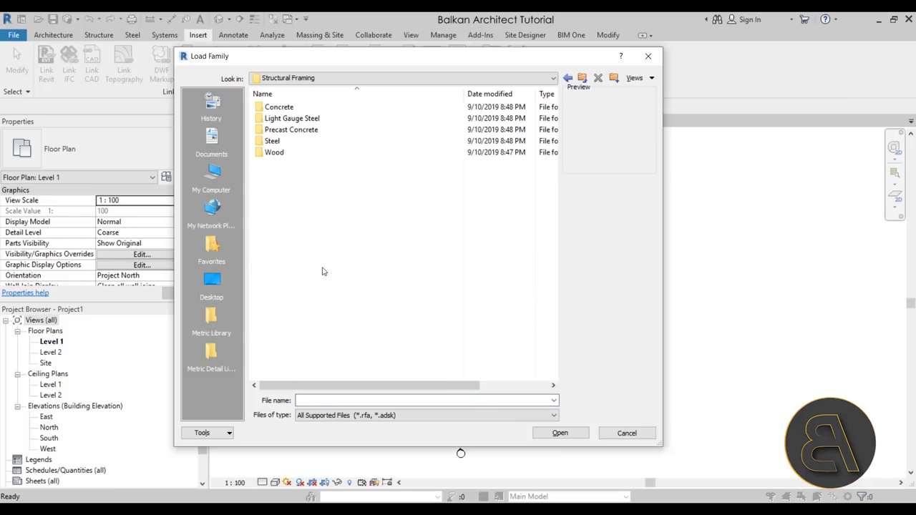
pyautogui.doubleClick(279, 152)
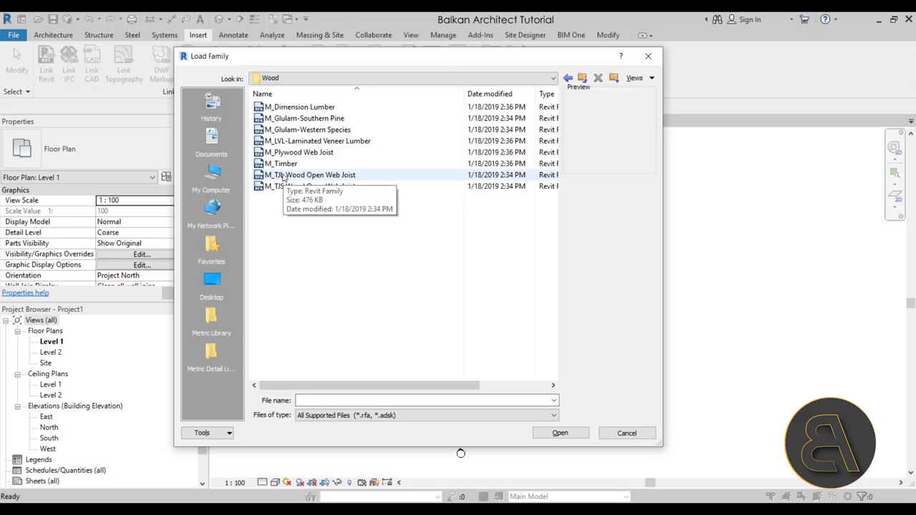
pyautogui.click(277, 165)
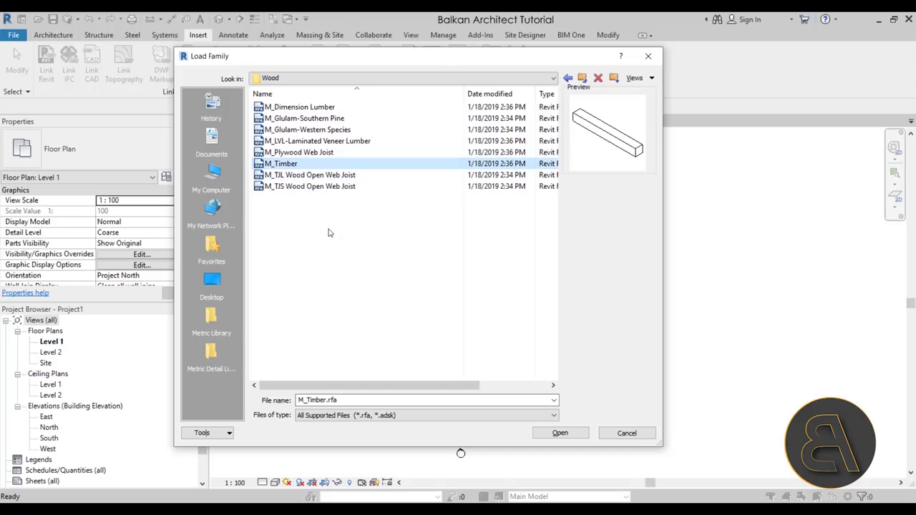
pyautogui.click(561, 433)
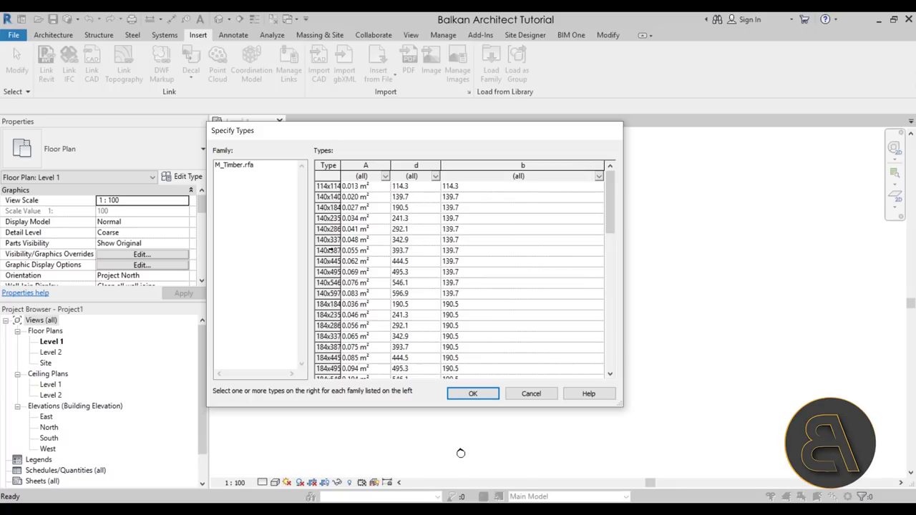
# Load the 184x184 and 140x140 types of the M_Timber family into the project.
pyautogui.scroll(-4, 329, 250)
pyautogui.scroll(-3, 330, 250)
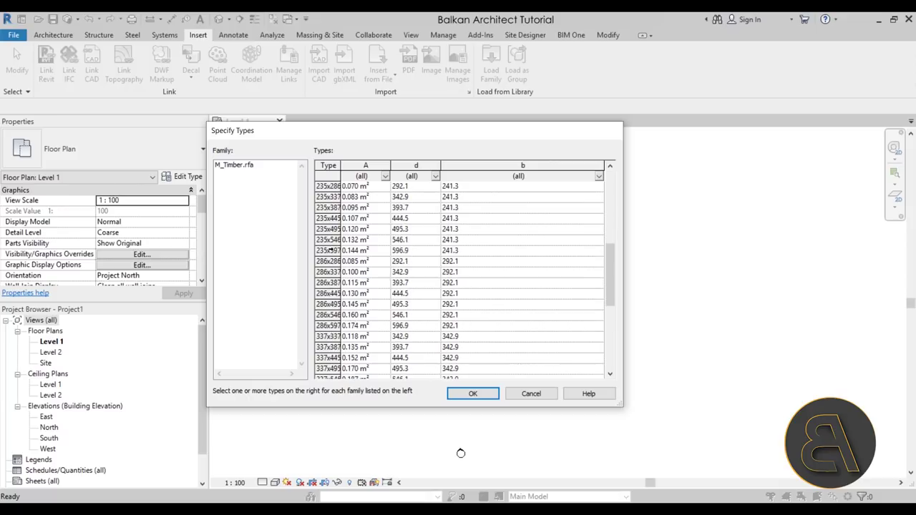
pyautogui.scroll(3, 330, 249)
pyautogui.scroll(4, 320, 250)
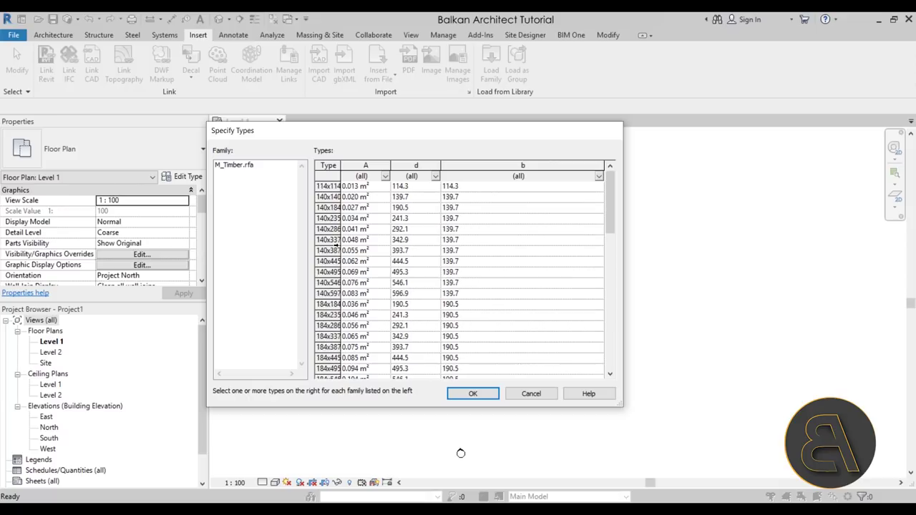
pyautogui.scroll(-3, 333, 249)
pyautogui.scroll(3, 333, 248)
pyautogui.scroll(-3, 327, 196)
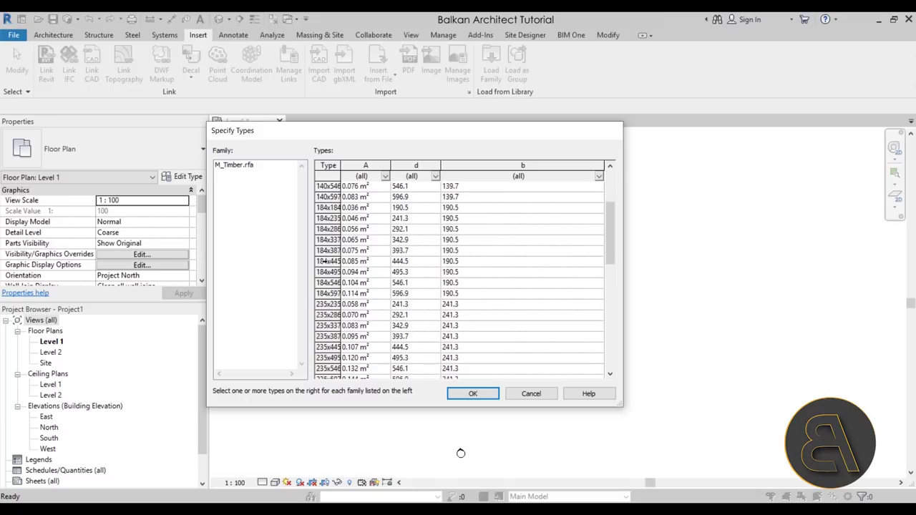
pyautogui.scroll(-1, 325, 273)
pyautogui.scroll(4, 325, 272)
pyautogui.scroll(-1, 322, 290)
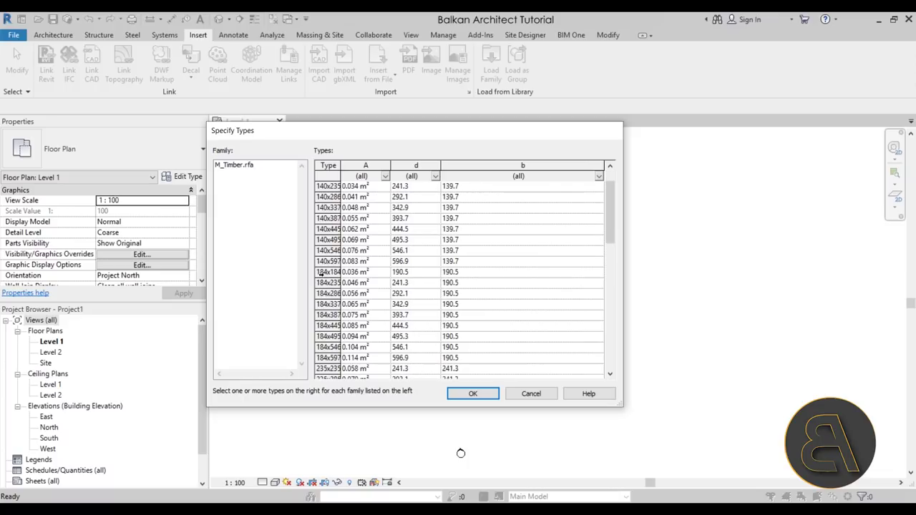
pyautogui.click(321, 272)
pyautogui.scroll(1, 324, 279)
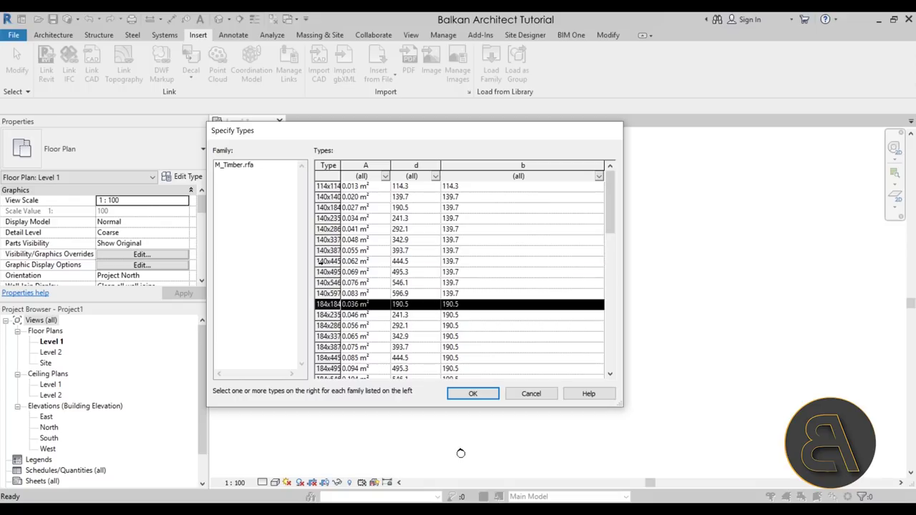
pyautogui.keyDown('ctrl'); pyautogui.click(320, 197); pyautogui.keyUp('ctrl')
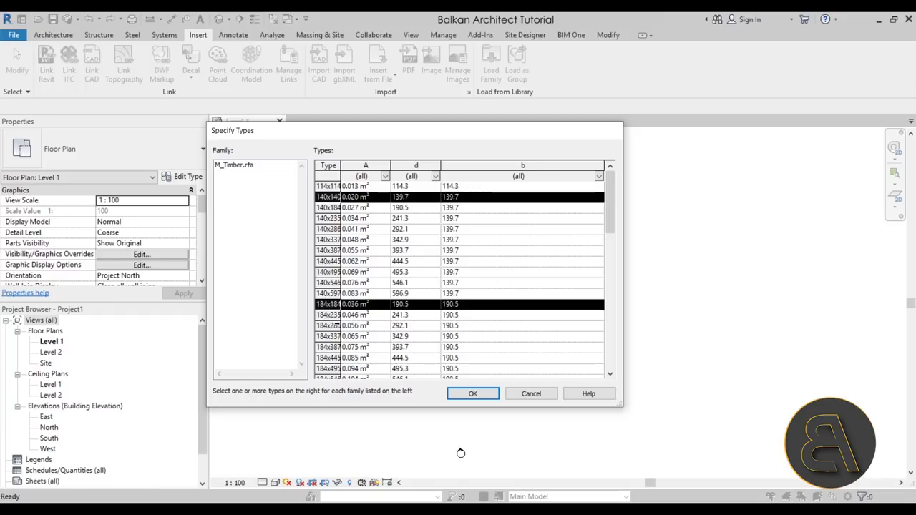
pyautogui.click(471, 394)
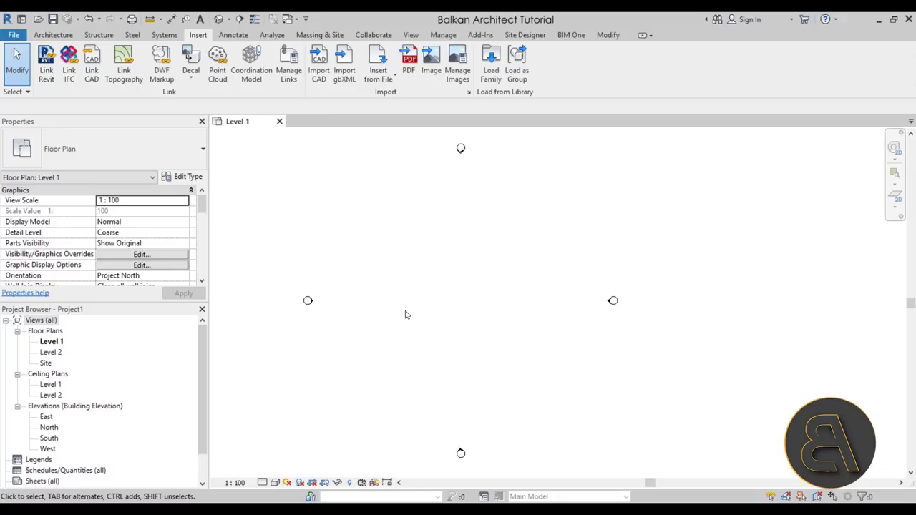
# Start the Truss command, agree to load a truss family, and browse to the Structural Trusses folder of the US Metric library.
pyautogui.click(100, 37)
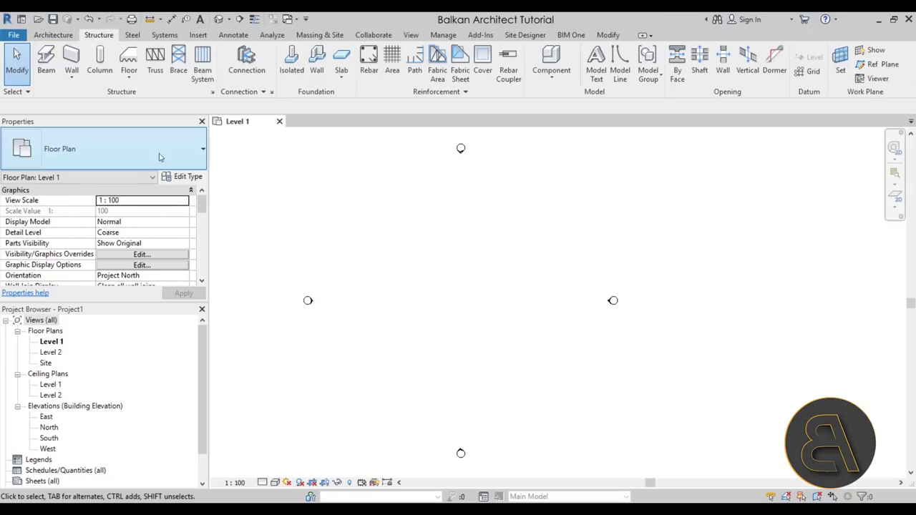
pyautogui.click(156, 71)
pyautogui.moveTo(466, 202); pyautogui.dragTo(413, 191)
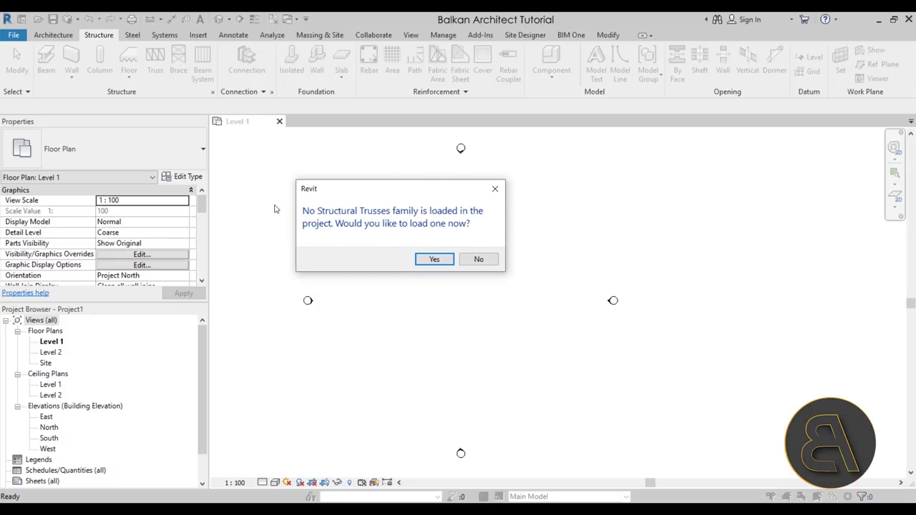
pyautogui.click(430, 259)
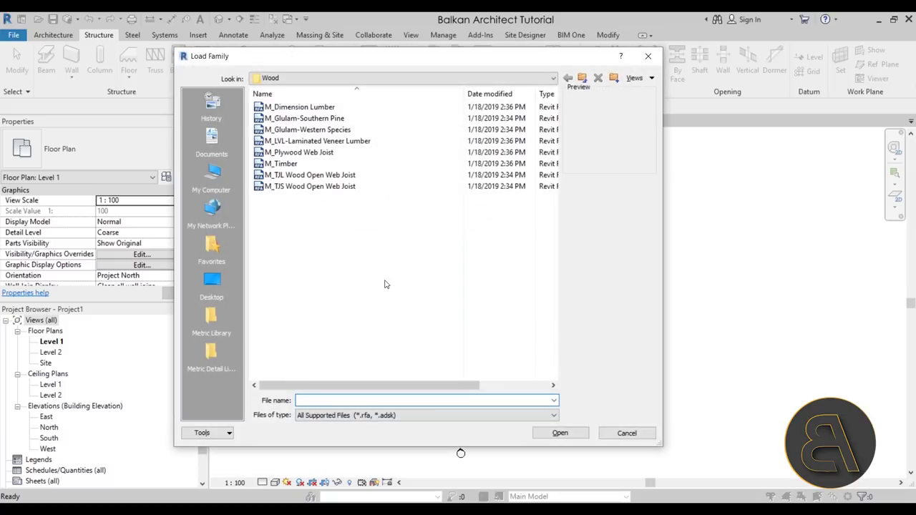
pyautogui.click(582, 78)
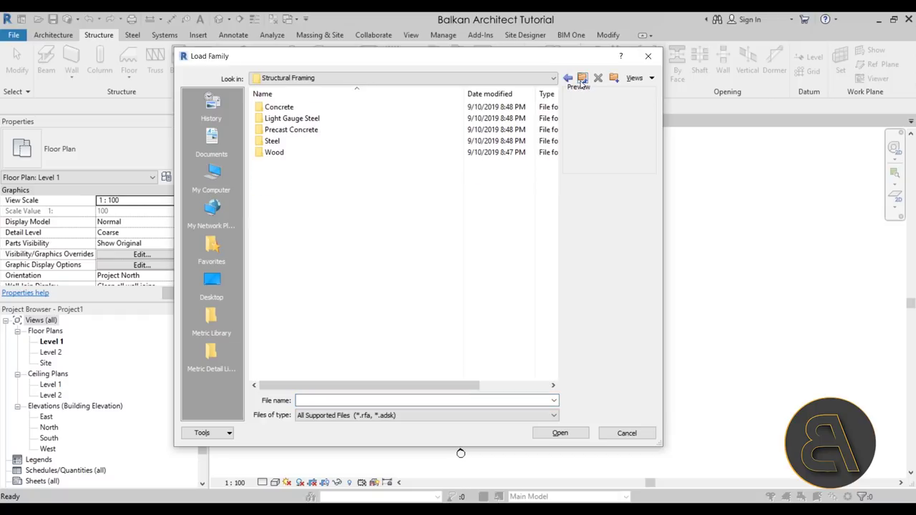
pyautogui.click(582, 79)
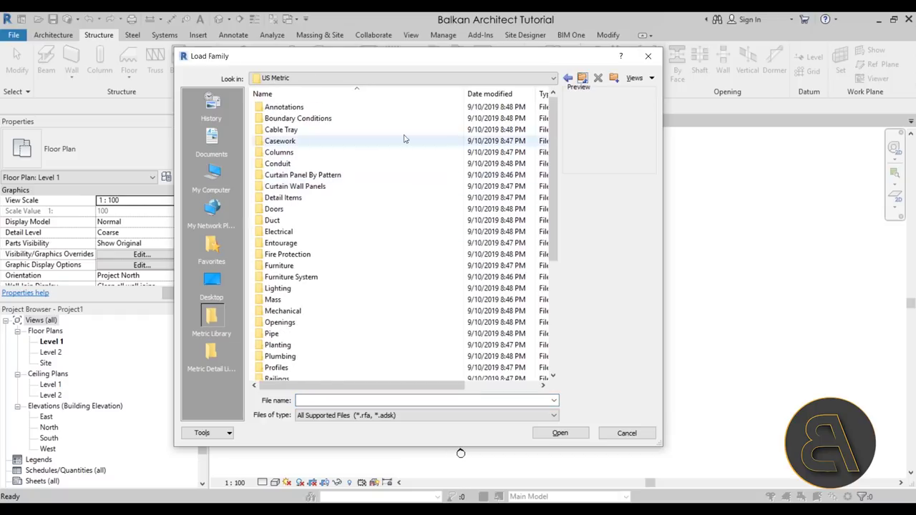
pyautogui.scroll(-5, 405, 265)
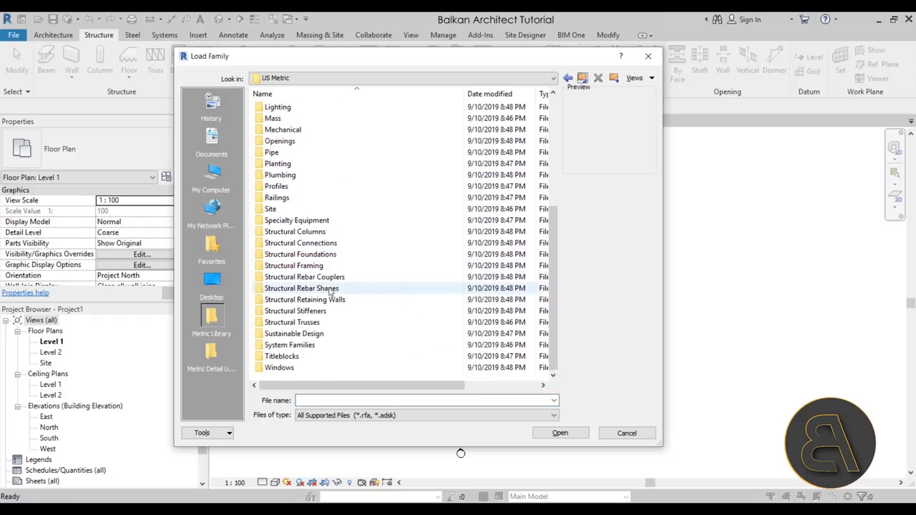
pyautogui.click(279, 325)
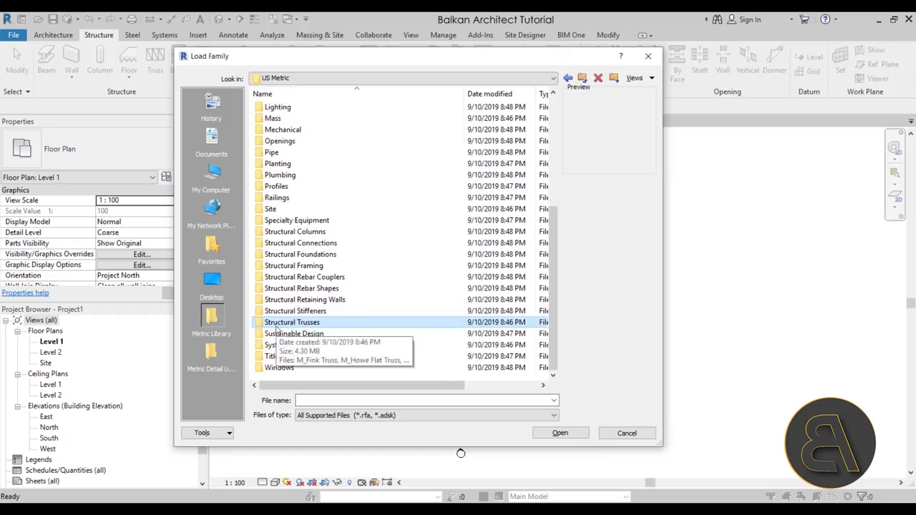
pyautogui.doubleClick(277, 326)
# Compare the previews of the truss families and load M_Warren With Cambered Top Chord Truss-6 Panel.
pyautogui.click(281, 108)
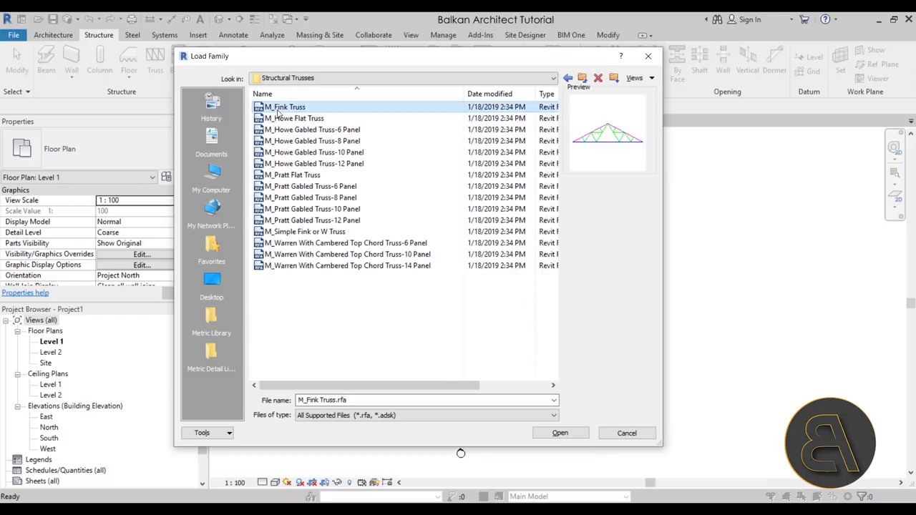
pyautogui.click(283, 119)
pyautogui.click(285, 129)
pyautogui.click(288, 163)
pyautogui.click(290, 129)
pyautogui.click(300, 220)
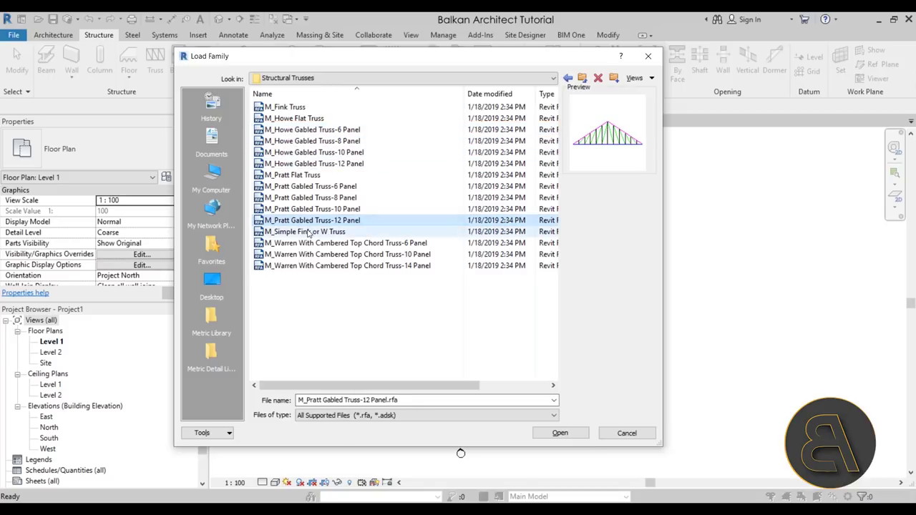
pyautogui.click(309, 231)
pyautogui.click(306, 244)
pyautogui.click(305, 255)
pyautogui.click(305, 265)
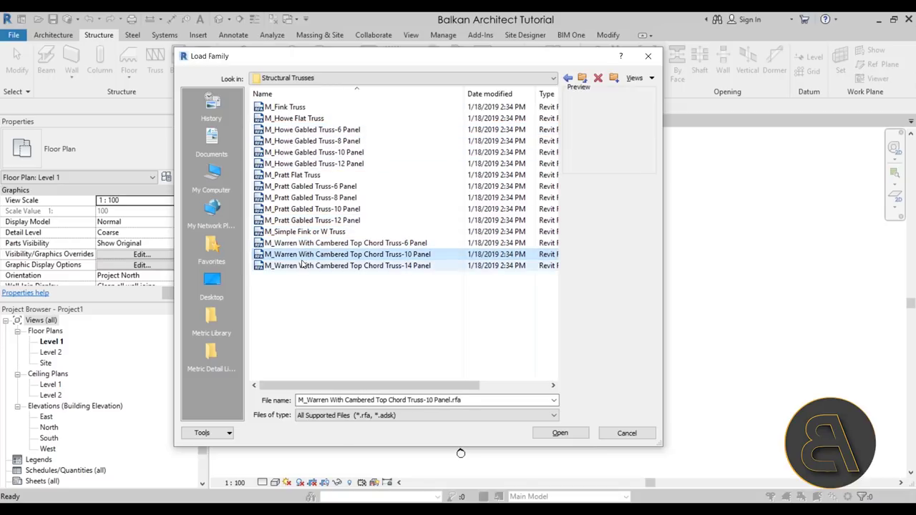
pyautogui.click(302, 244)
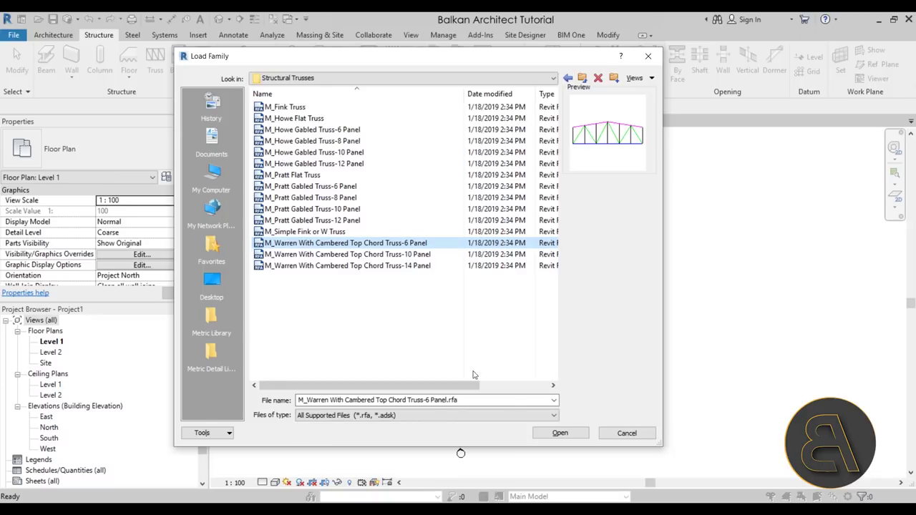
pyautogui.click(558, 434)
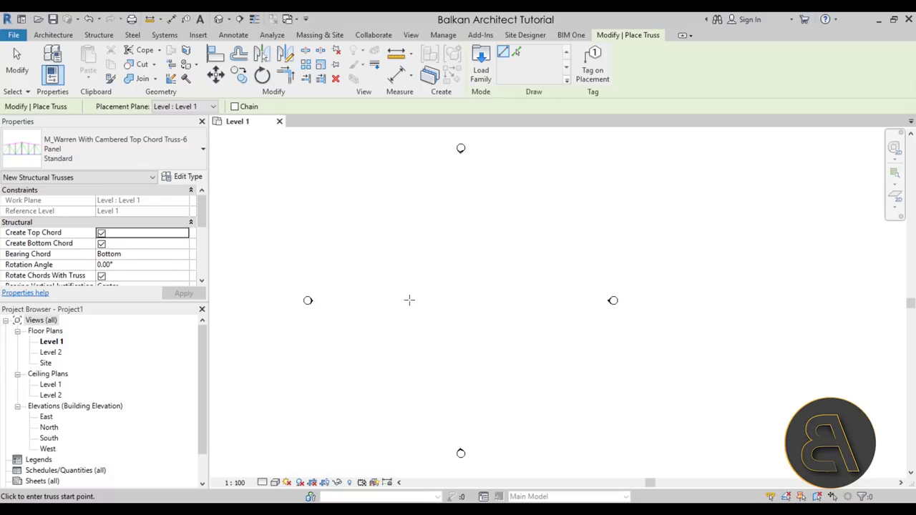
# Place a horizontal truss 10000 mm long on Level 1 between the elevation markers.
pyautogui.click(408, 300)
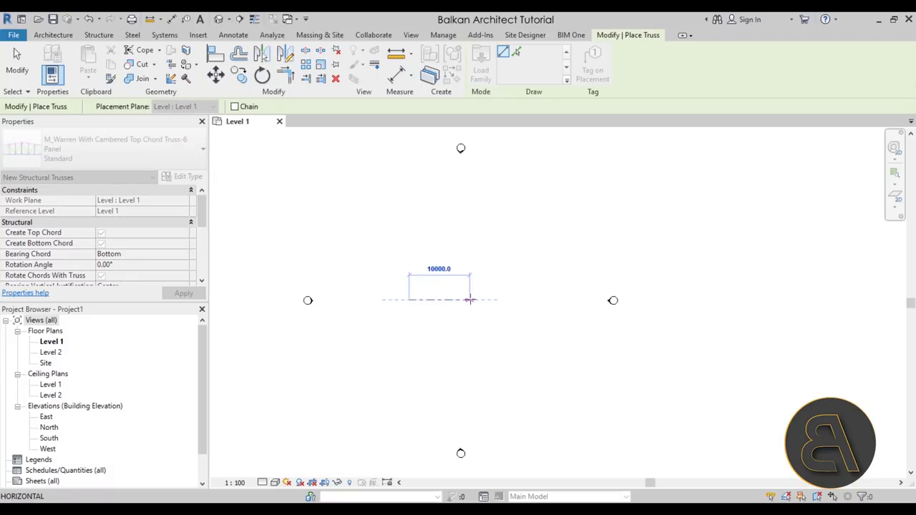
pyautogui.click(470, 300)
pyautogui.scroll(5, 435, 300)
pyautogui.scroll(3, 438, 285)
pyautogui.press('Escape')
pyautogui.scroll(-3, 429, 283)
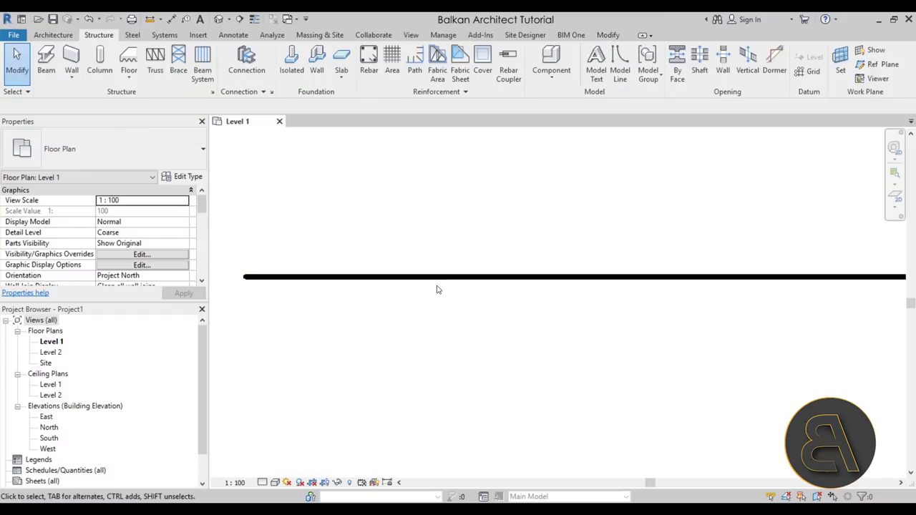
# Open the default 3D view and inspect the placed truss from an angle.
pyautogui.click(254, 19)
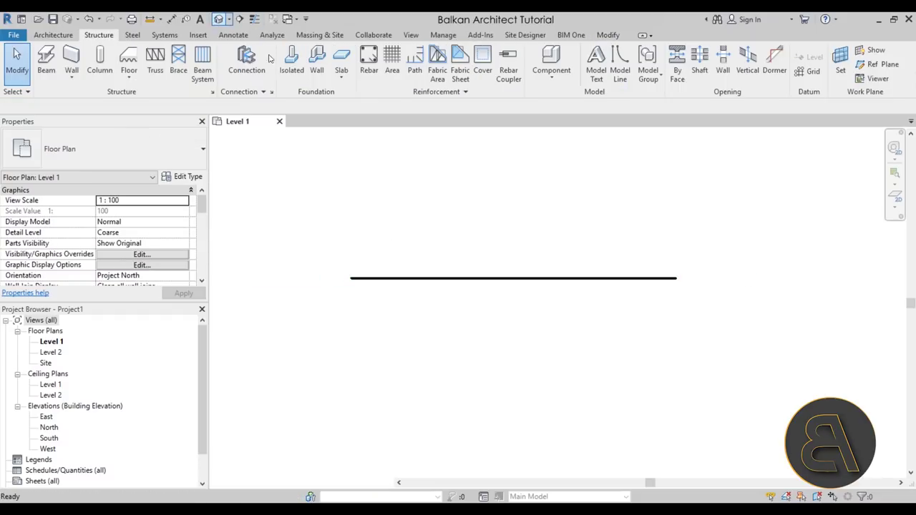
pyautogui.keyDown('shift'); pyautogui.moveTo(550, 271); pyautogui.dragTo(544, 276, button='middle'); pyautogui.keyUp('shift')
pyautogui.scroll(6, 505, 347)
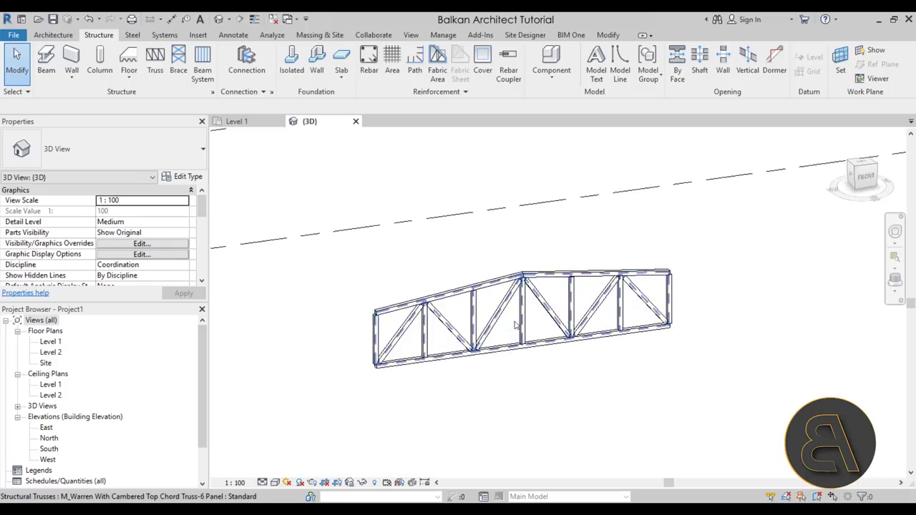
pyautogui.scroll(-4, 505, 348)
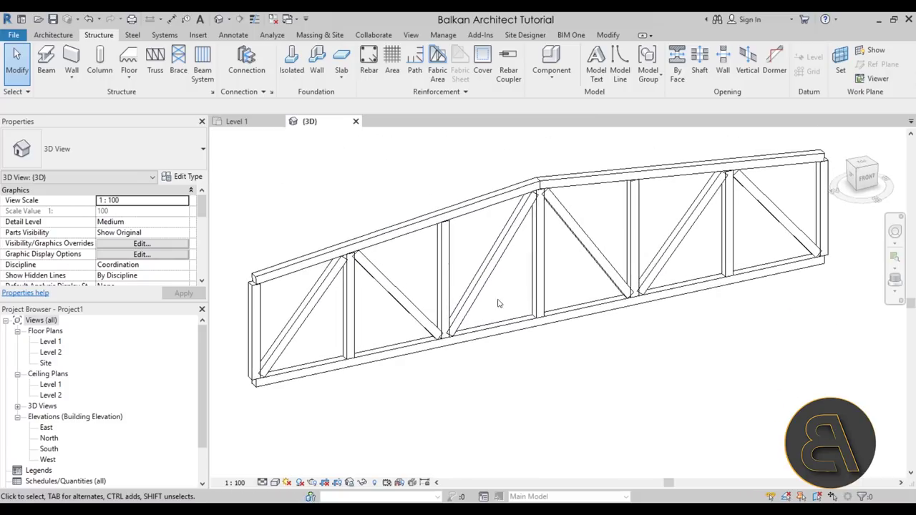
# Set the placed truss's Truss Height 1 to 1200 mm and apply the change.
pyautogui.click(523, 285)
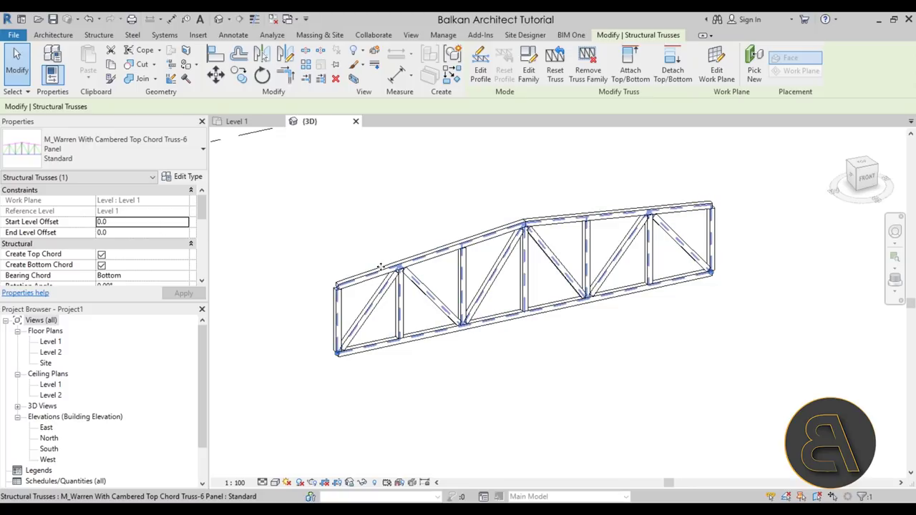
pyautogui.scroll(-3, 166, 234)
pyautogui.scroll(-3, 165, 234)
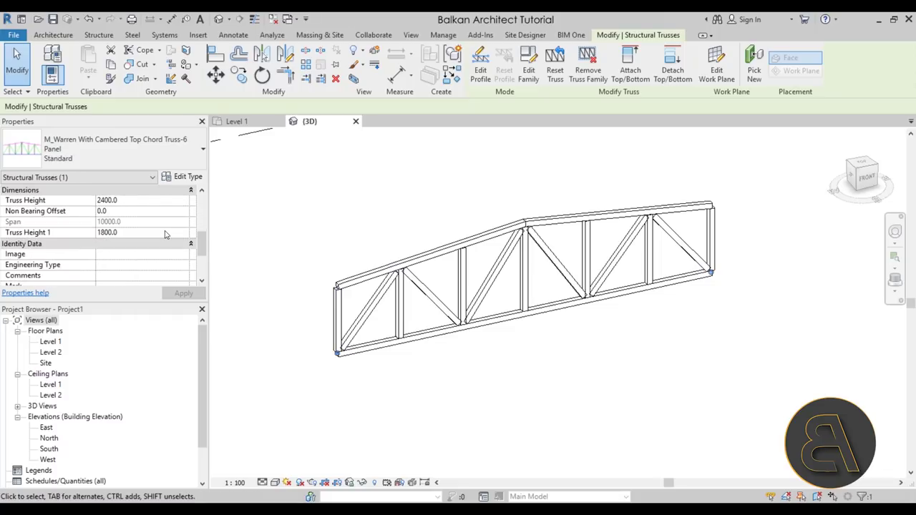
pyautogui.scroll(2, 166, 234)
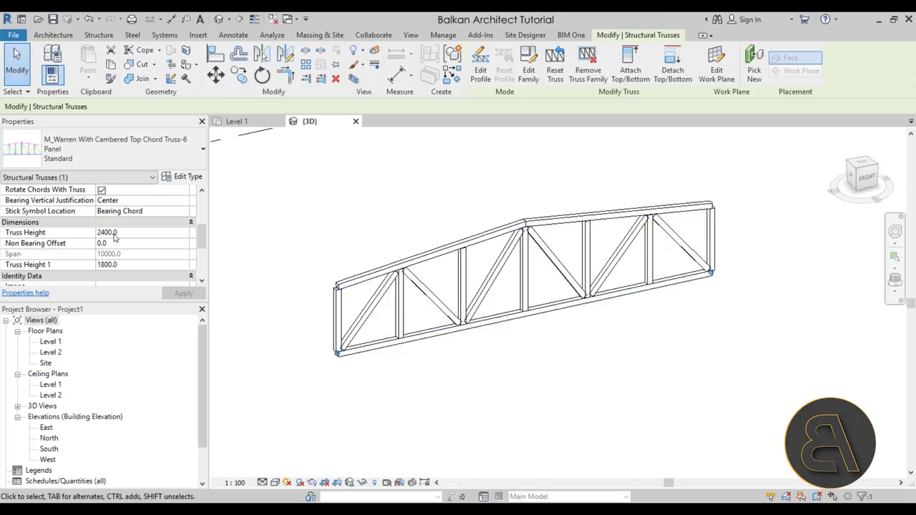
pyautogui.click(101, 264)
pyautogui.click(101, 265)
pyautogui.press('Delete')
pyautogui.write('3')
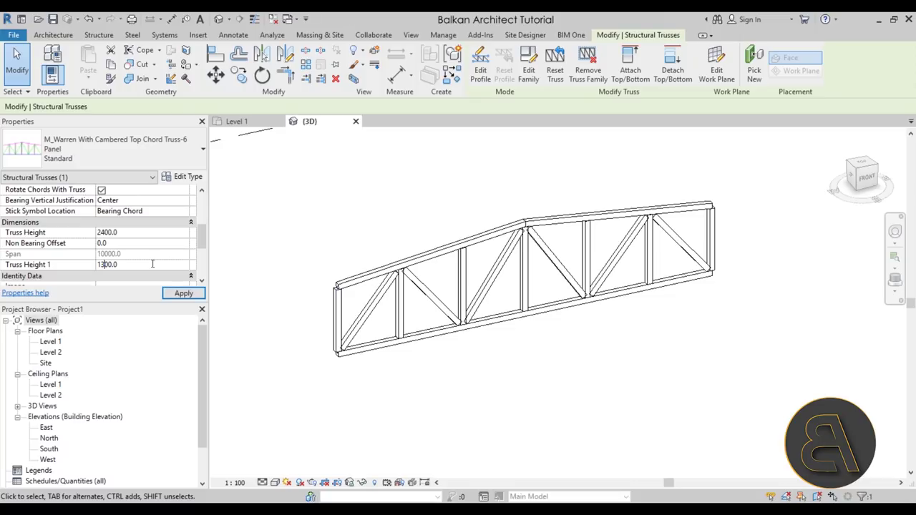
pyautogui.press('Delete')
pyautogui.write('2')
pyautogui.click(184, 292)
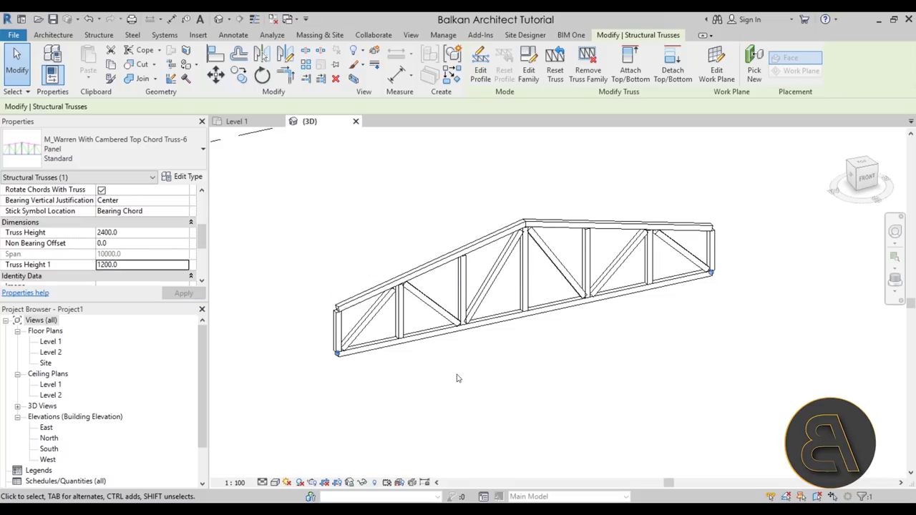
# Examine the reshaped truss from another angle and review its instance properties.
pyautogui.click(501, 379)
pyautogui.keyDown('shift'); pyautogui.moveTo(501, 379); pyautogui.dragTo(523, 344, button='middle'); pyautogui.keyUp('shift')
pyautogui.click(493, 322)
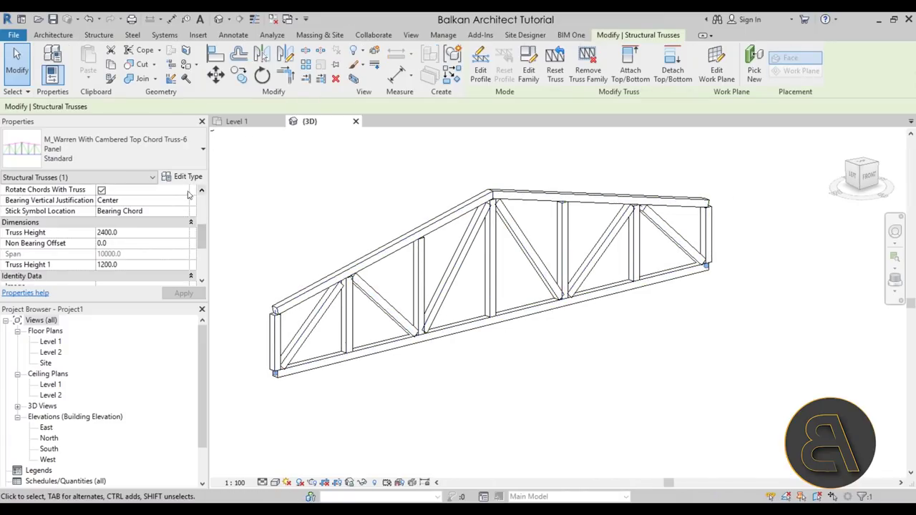
pyautogui.scroll(-3, 172, 226)
pyautogui.scroll(5, 168, 230)
pyautogui.scroll(2, 168, 230)
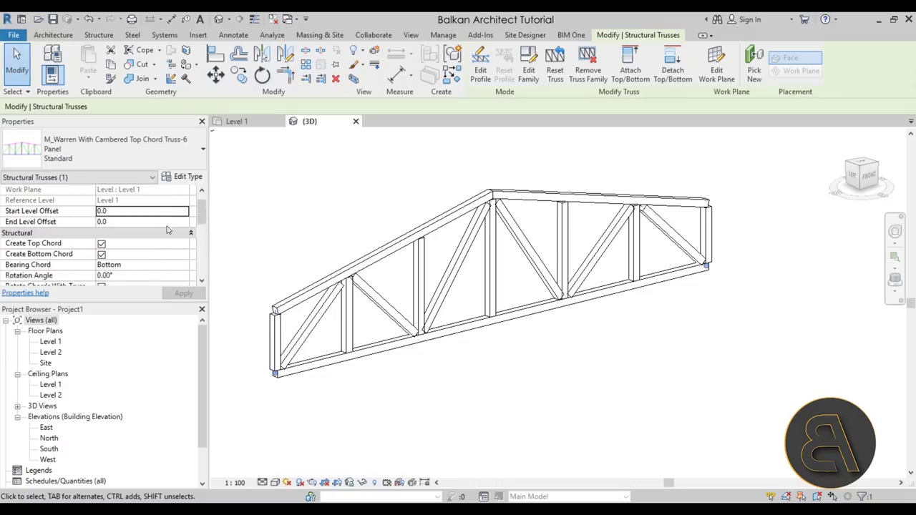
pyautogui.click(326, 229)
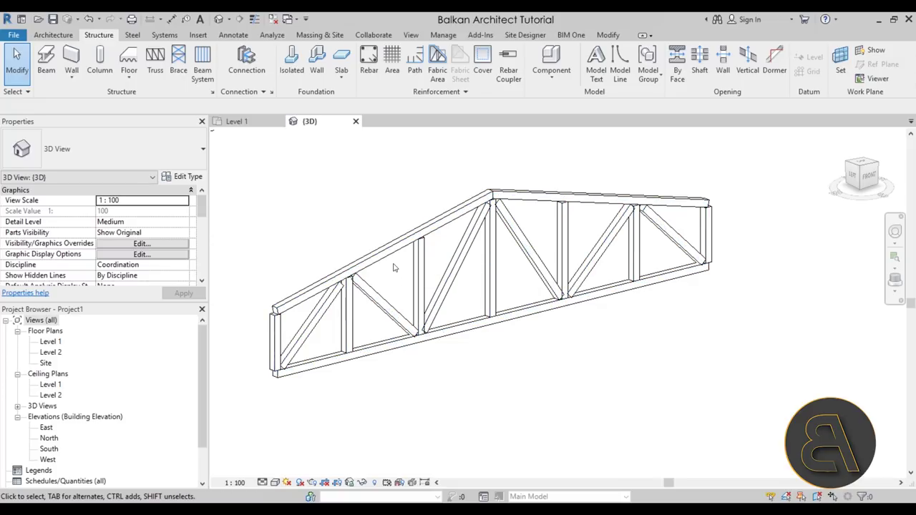
# Check the framing type of one sloping top chord and the timber sizes available for beams.
pyautogui.press('Tab')
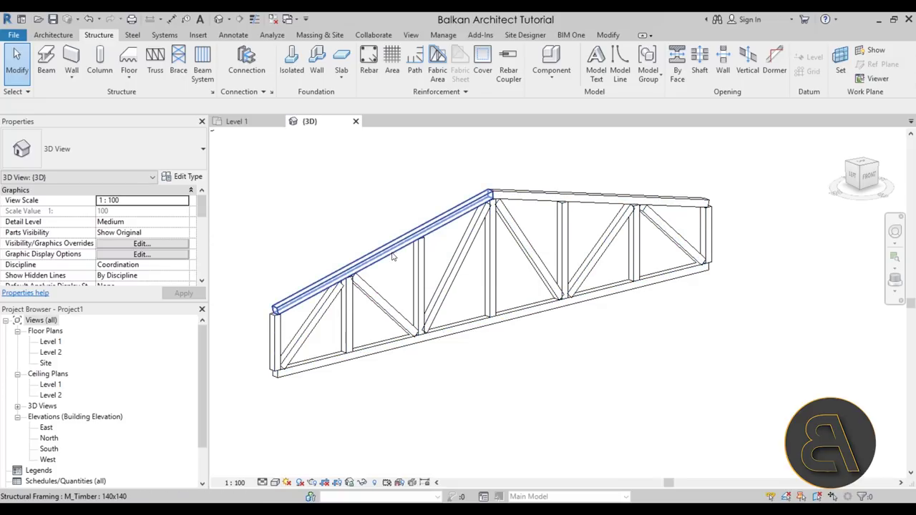
pyautogui.click(395, 259)
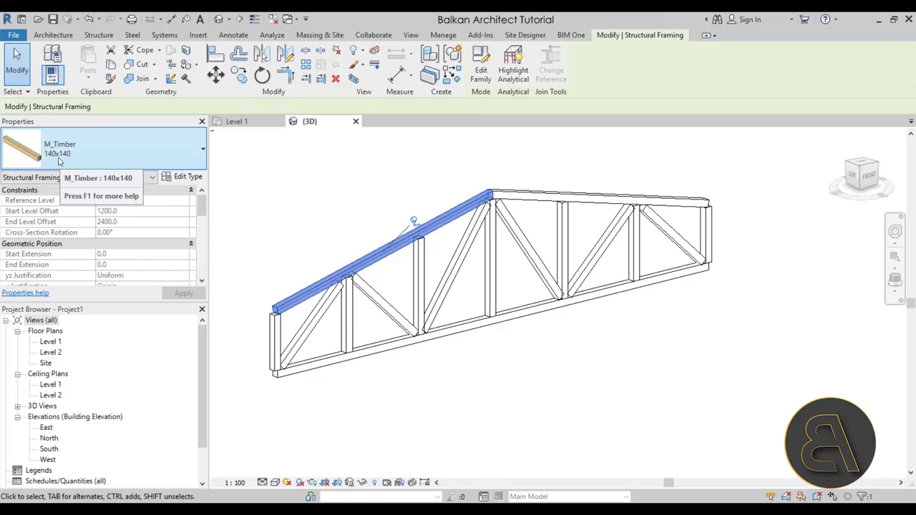
pyautogui.press('Escape')
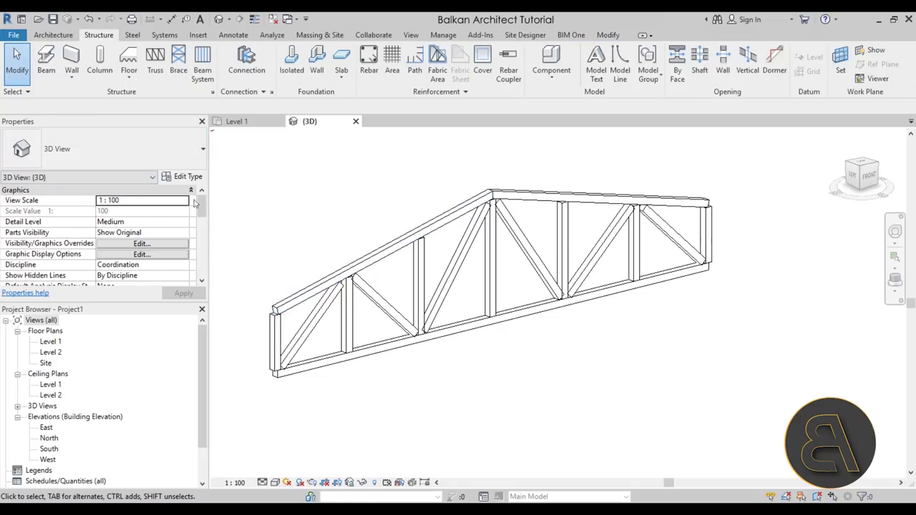
pyautogui.click(46, 61)
pyautogui.click(86, 148)
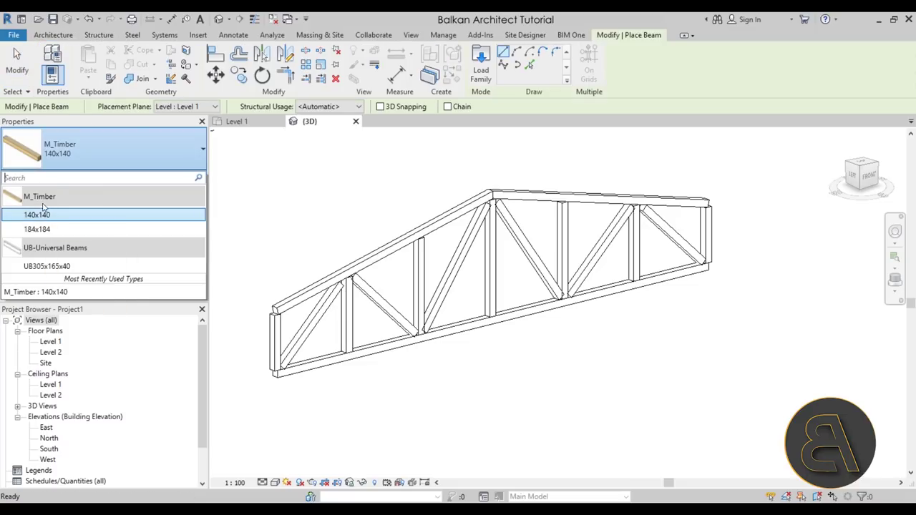
pyautogui.click(43, 208)
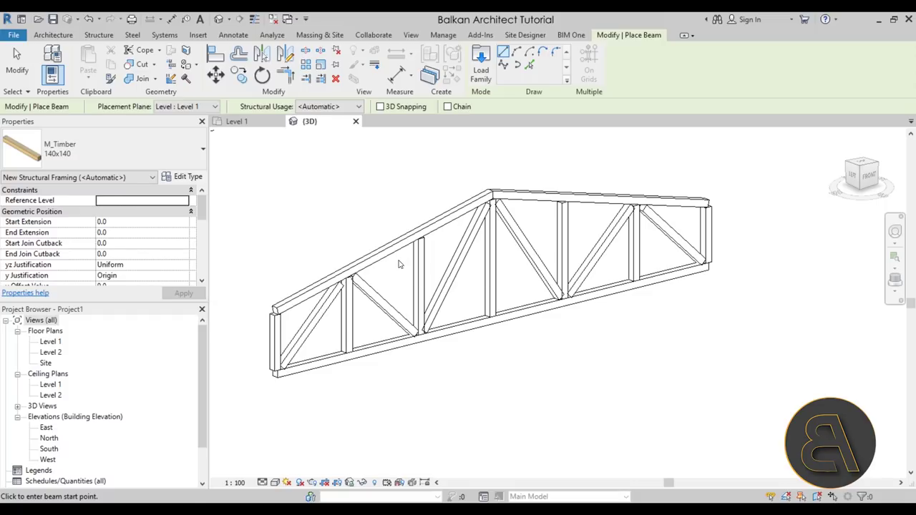
pyautogui.press('Escape')
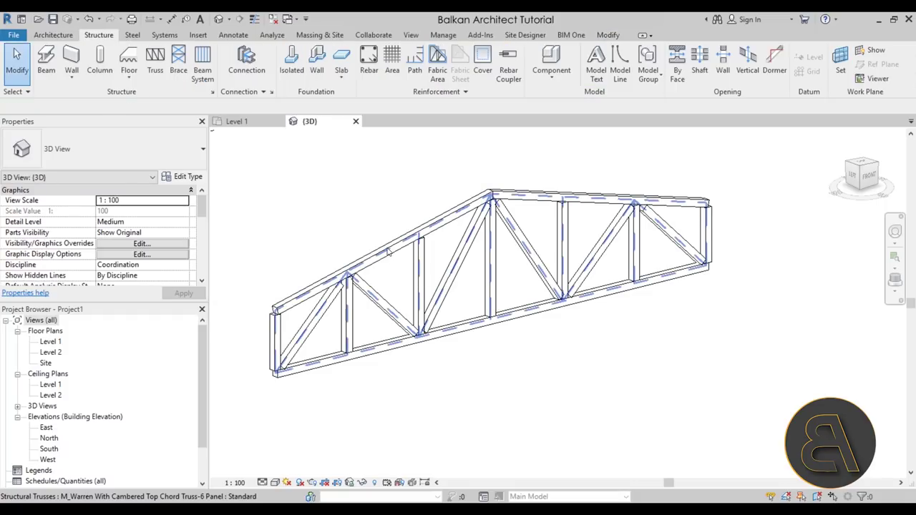
# Set the Top Chords structural framing type to M_Timber:184x184 in the truss's type properties.
pyautogui.click(388, 250)
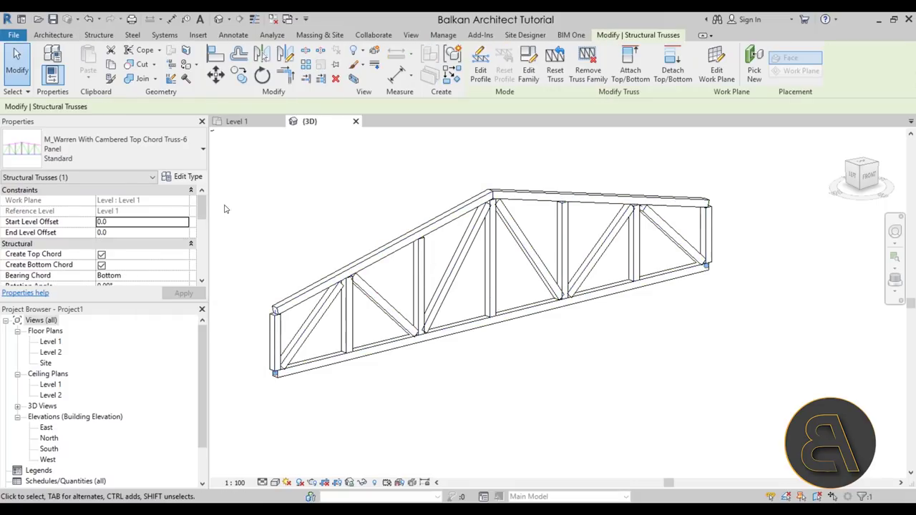
pyautogui.click(184, 177)
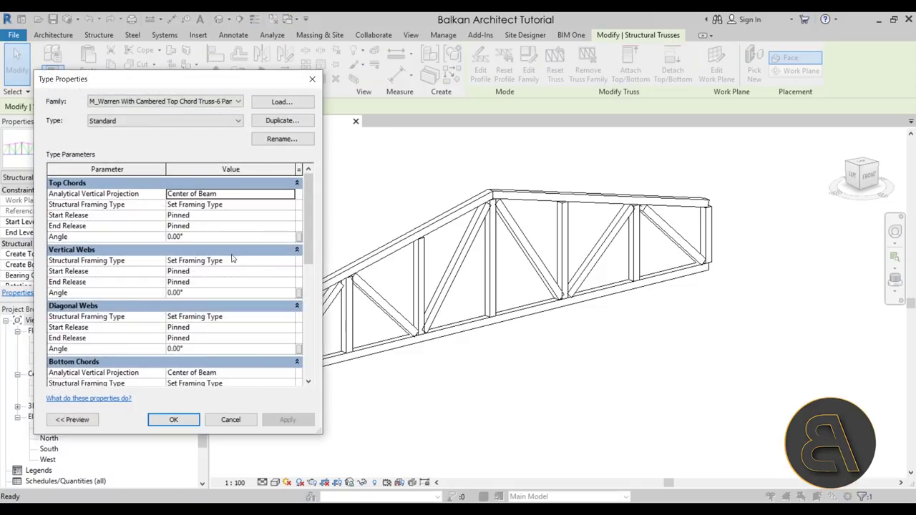
pyautogui.scroll(-2, 205, 256)
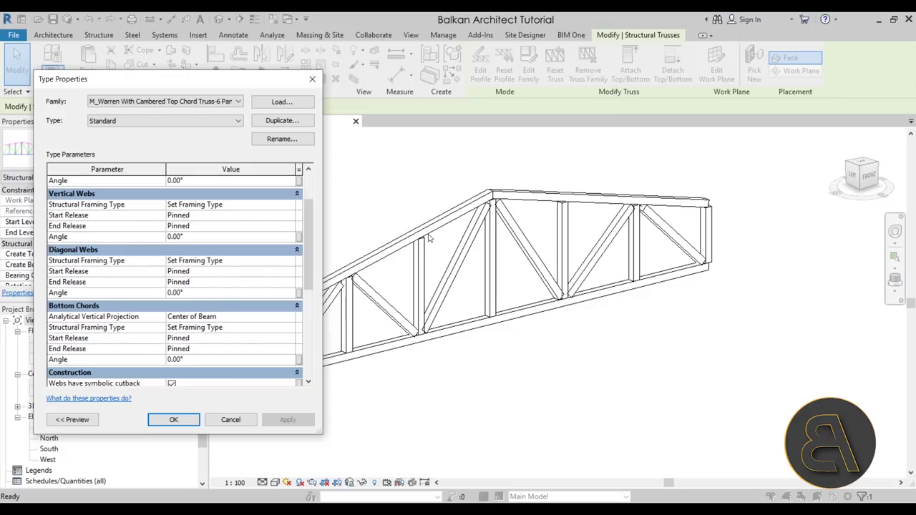
pyautogui.scroll(2, 212, 317)
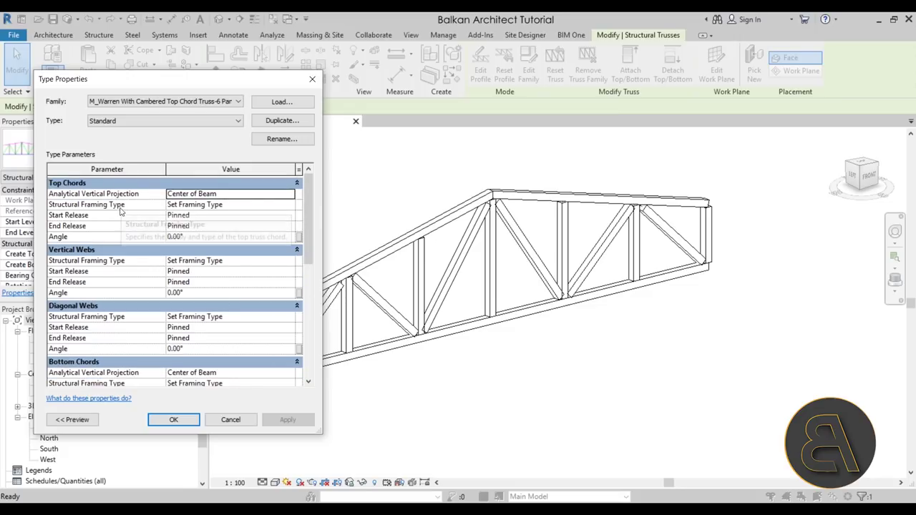
pyautogui.click(252, 206)
pyautogui.click(290, 206)
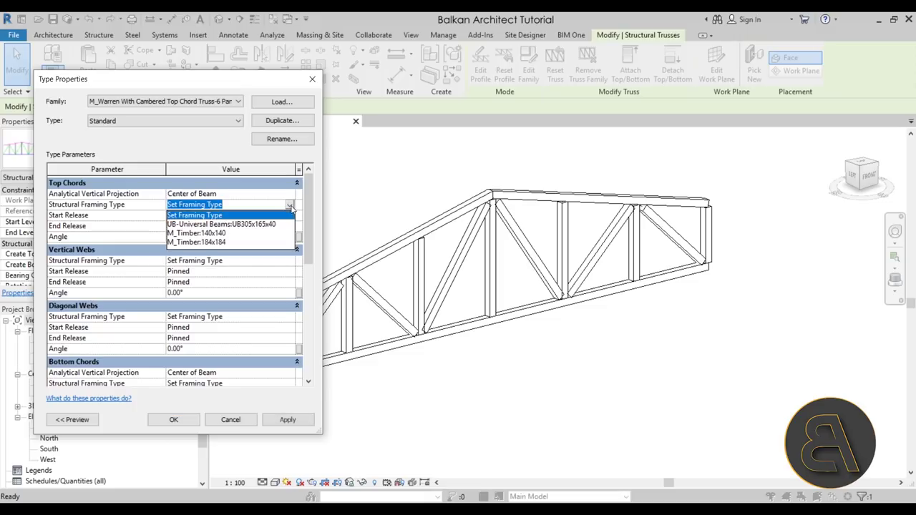
pyautogui.click(223, 242)
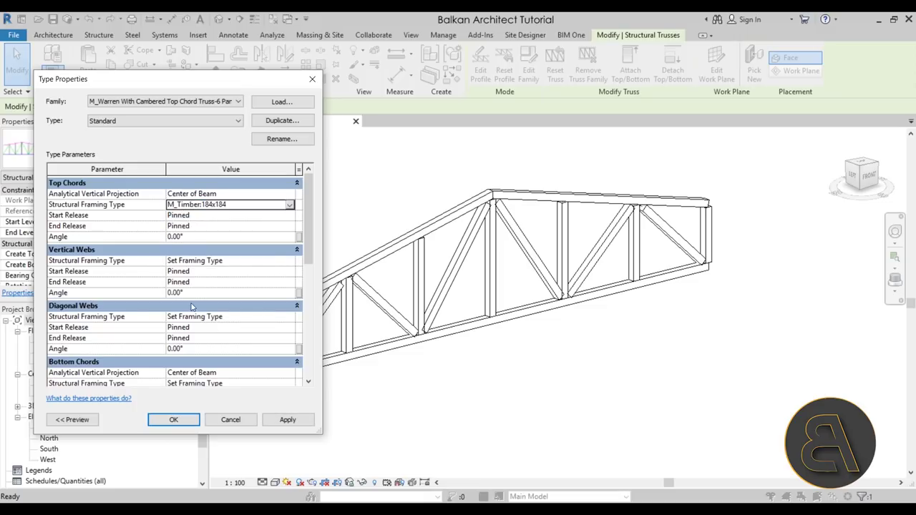
# Set the Bottom Chords structural framing type to M_Timber:184x184 and apply the truss type changes.
pyautogui.scroll(-3, 192, 306)
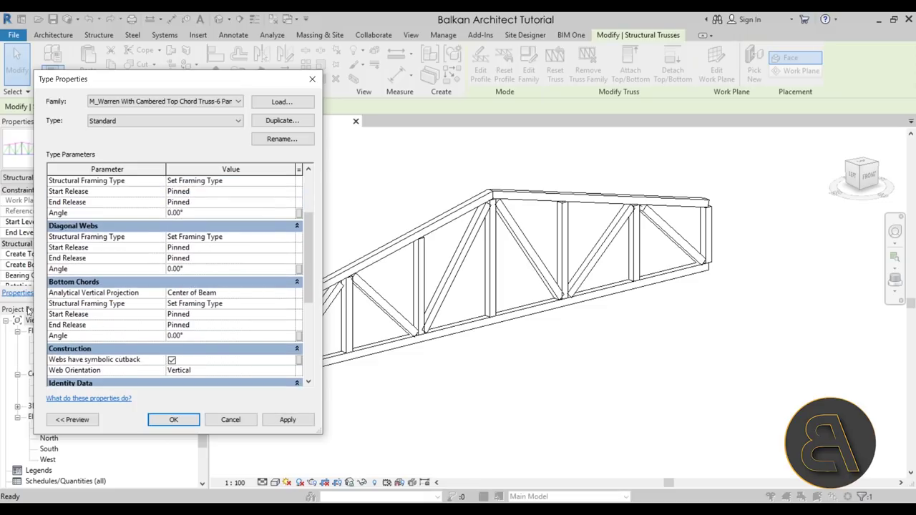
pyautogui.click(290, 305)
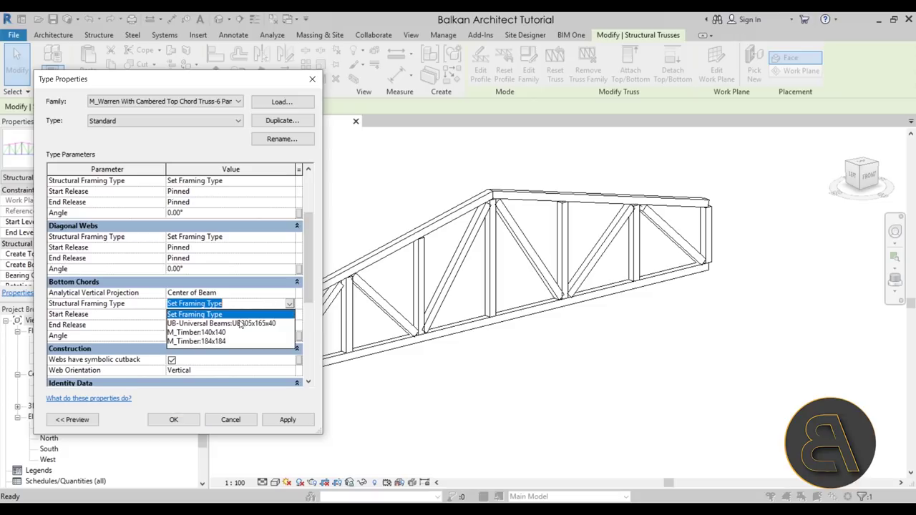
pyautogui.click(217, 342)
pyautogui.click(288, 421)
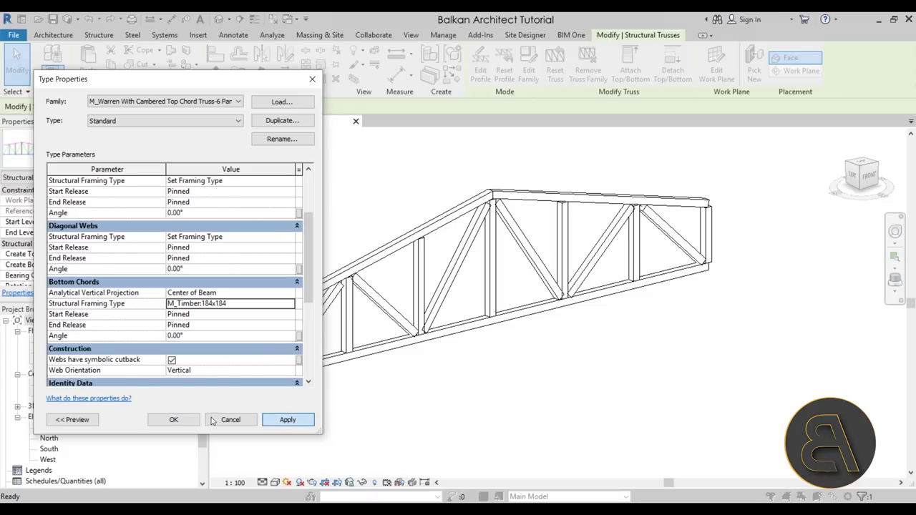
pyautogui.click(174, 419)
# Inspect the truss's chords and their joints with the webs from several angles.
pyautogui.keyDown('shift'); pyautogui.moveTo(554, 363); pyautogui.dragTo(630, 259, button='middle'); pyautogui.keyUp('shift')
pyautogui.scroll(10, 608, 254)
pyautogui.keyDown('shift'); pyautogui.moveTo(578, 248); pyautogui.dragTo(494, 279, button='middle'); pyautogui.keyUp('shift')
pyautogui.scroll(-10, 551, 284)
pyautogui.scroll(5, 349, 277)
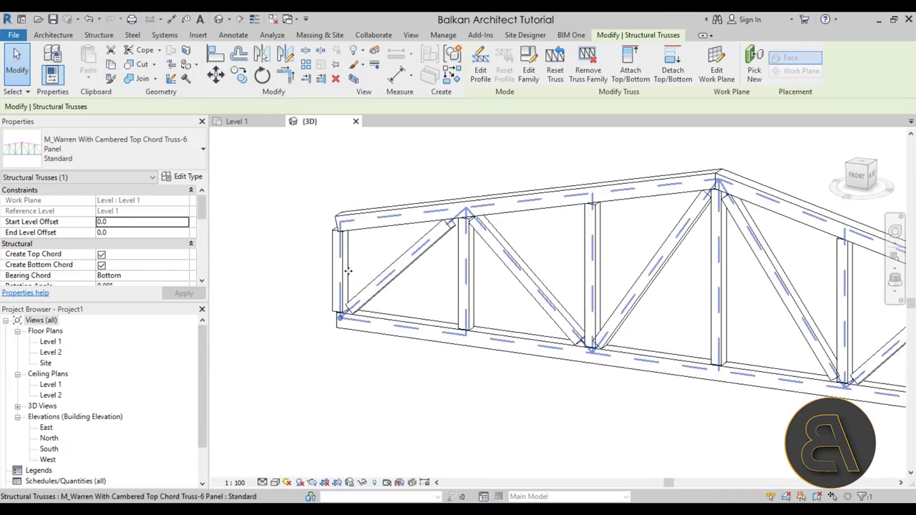
pyautogui.scroll(-5, 332, 263)
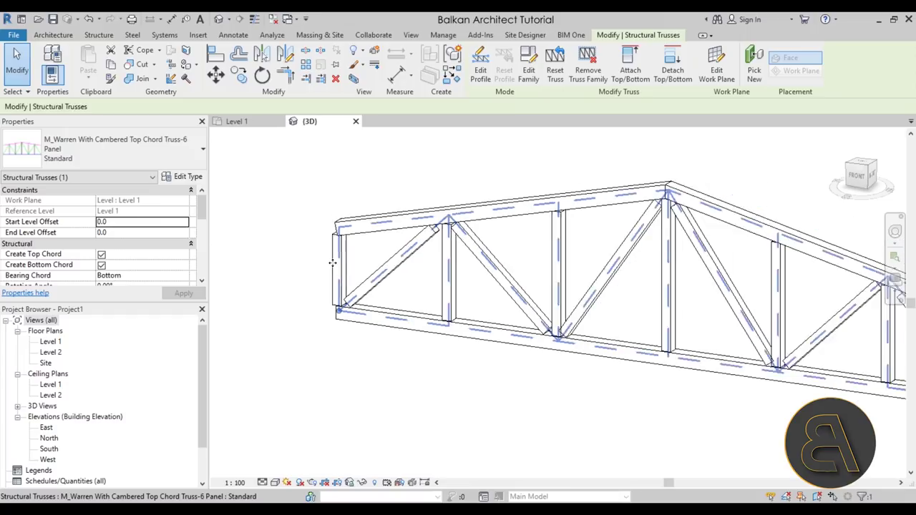
# Select the vertical web at one end of the truss on its own to examine its pin.
pyautogui.click(319, 220)
pyautogui.click(386, 254)
pyautogui.scroll(4, 342, 269)
pyautogui.click(341, 269)
pyautogui.press('Escape')
pyautogui.press('Tab')
pyautogui.click(320, 283)
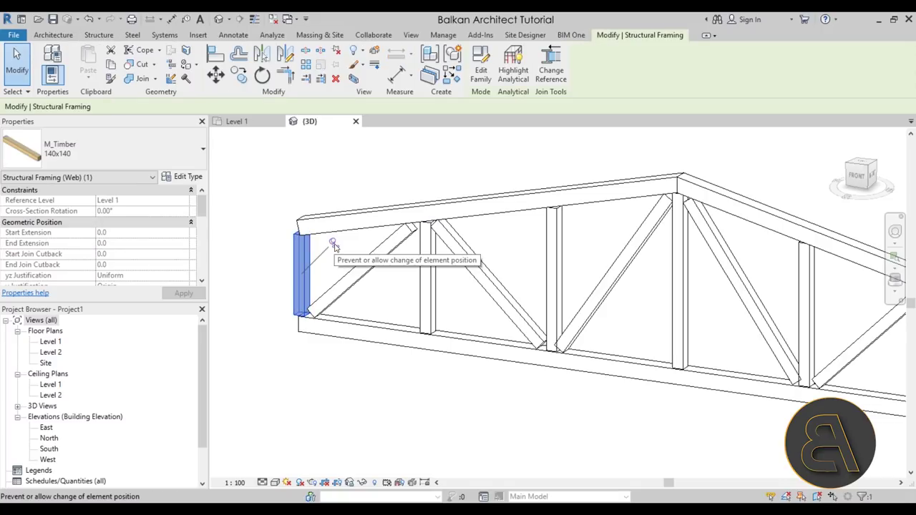
# Select the whole truss, exclude the Structural Trusses category with the filter, and unpin all chord and web members.
pyautogui.scroll(-5, 348, 284)
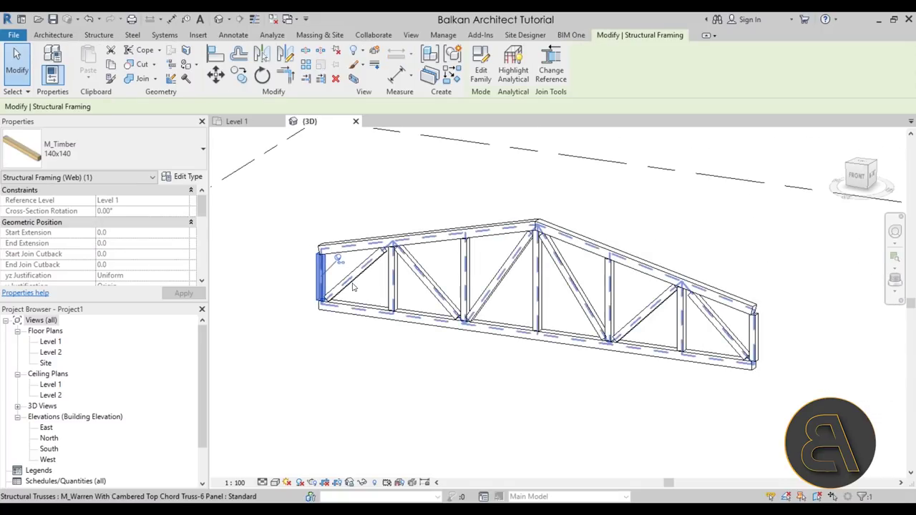
pyautogui.click(313, 227)
pyautogui.moveTo(313, 229); pyautogui.dragTo(707, 390)
pyautogui.click(480, 66)
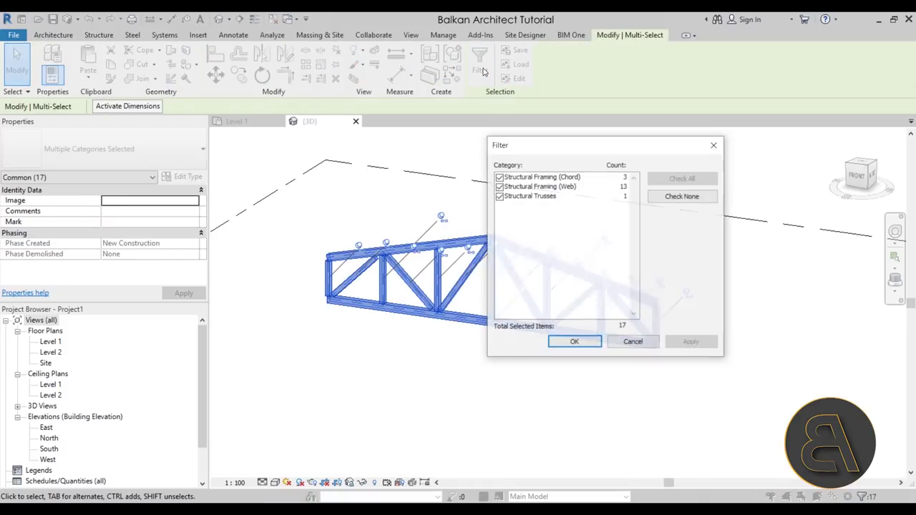
pyautogui.click(500, 196)
pyautogui.click(691, 343)
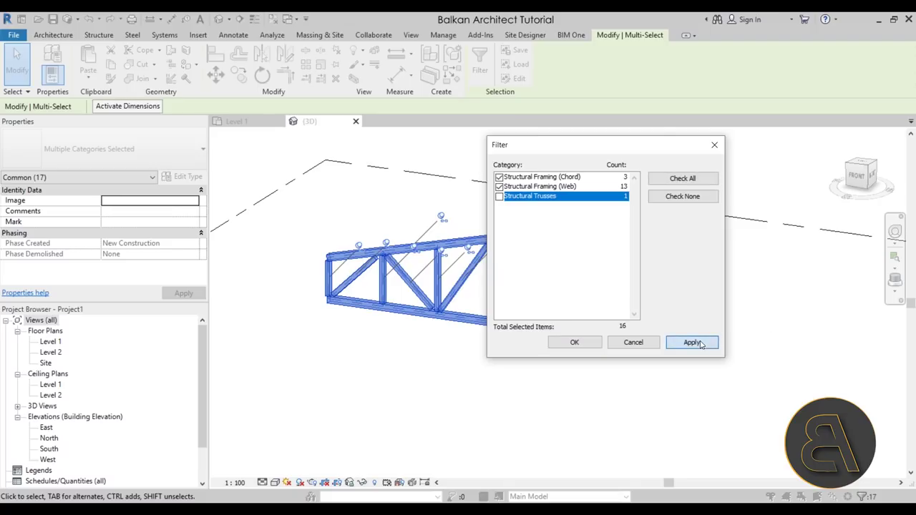
pyautogui.click(576, 343)
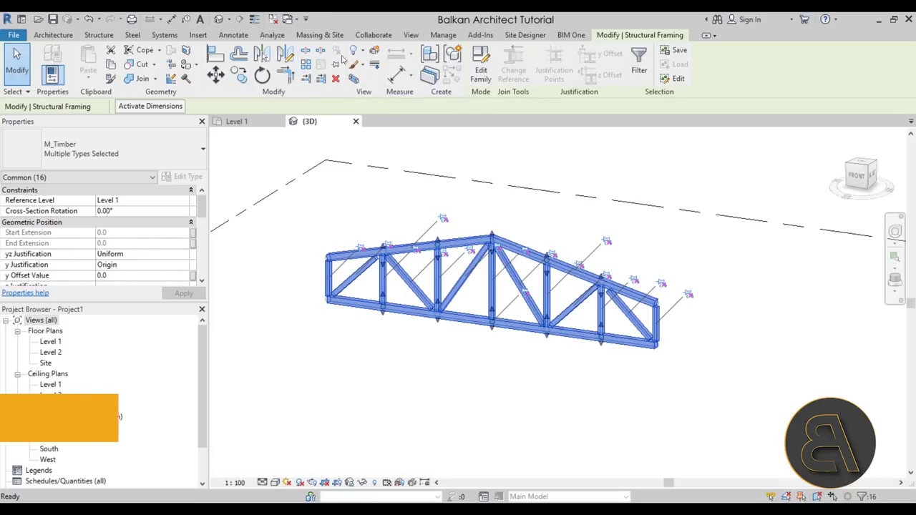
pyautogui.press('u')
pyautogui.press('p')
pyautogui.press('Escape')
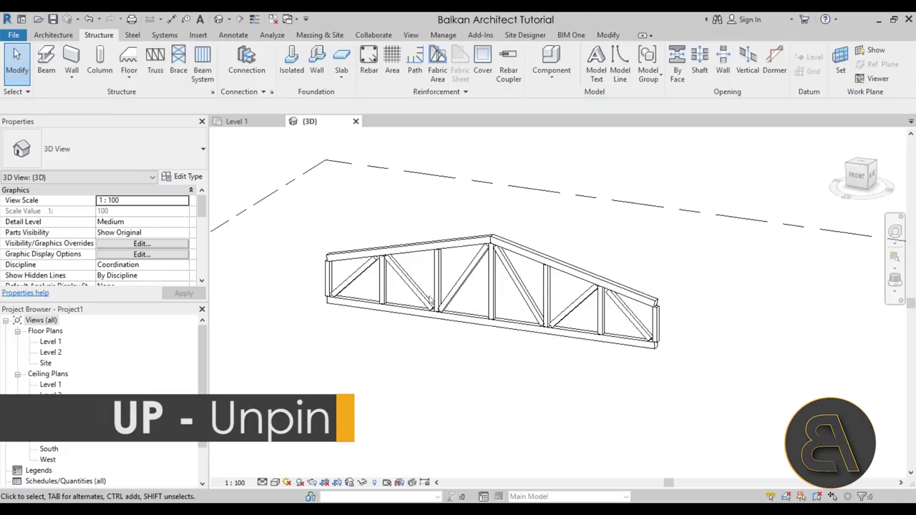
# Select the vertical webs at both ends of the truss and set their type to M_Timber 184x184.
pyautogui.keyDown('shift'); pyautogui.moveTo(429, 372); pyautogui.dragTo(358, 267, button='middle'); pyautogui.keyUp('shift')
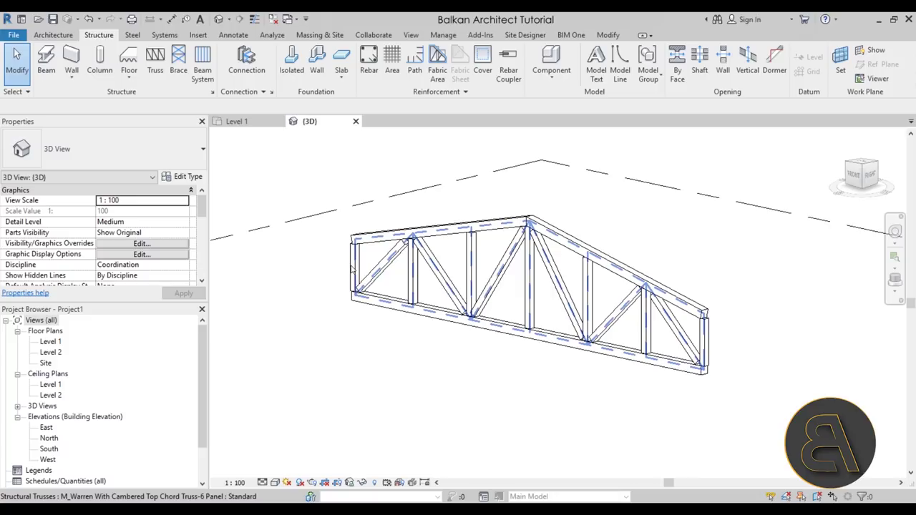
pyautogui.press('Tab')
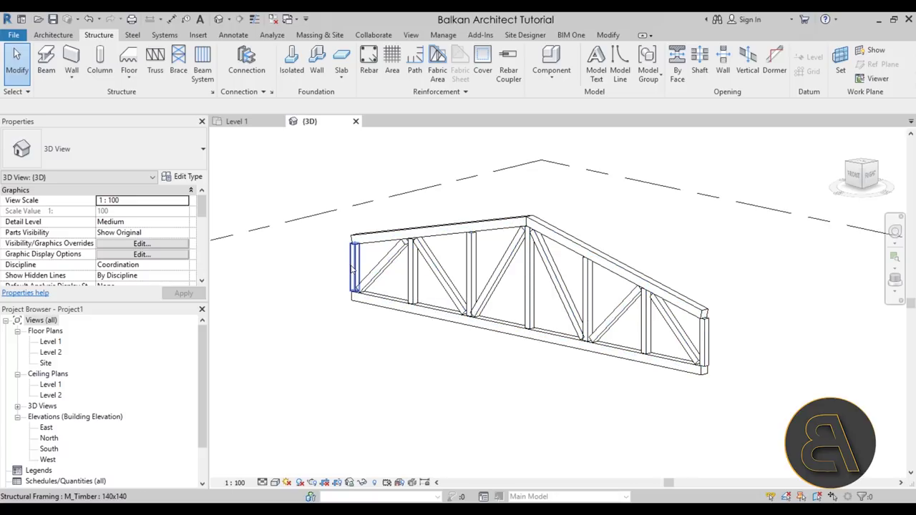
pyautogui.click(352, 268)
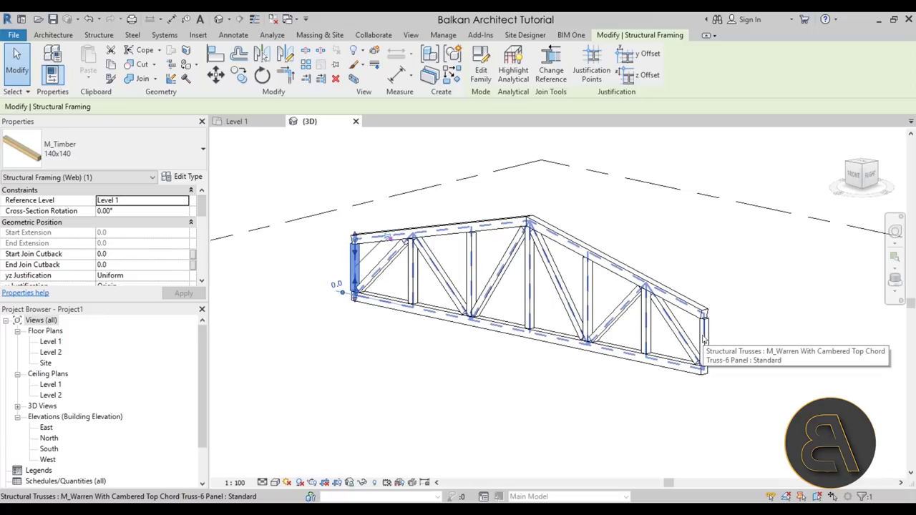
pyautogui.press('Tab')
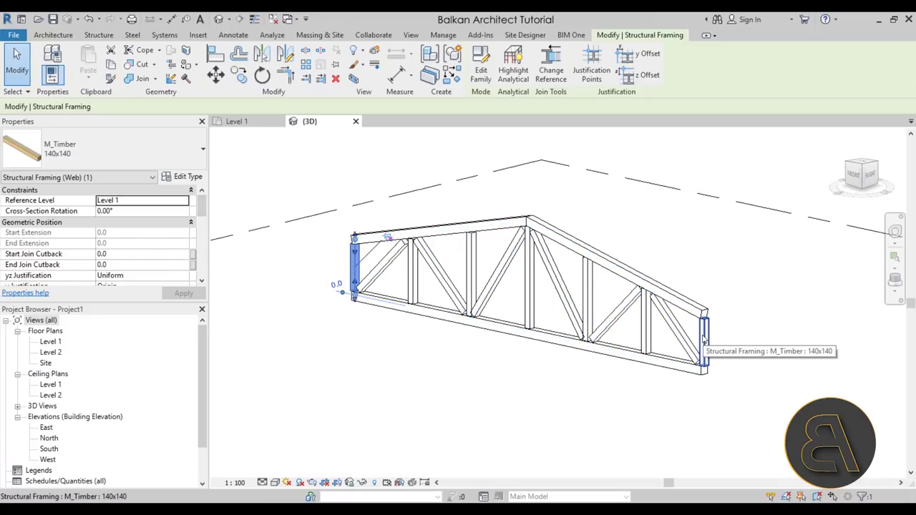
pyautogui.keyDown('ctrl'); pyautogui.click(705, 340); pyautogui.keyUp('ctrl')
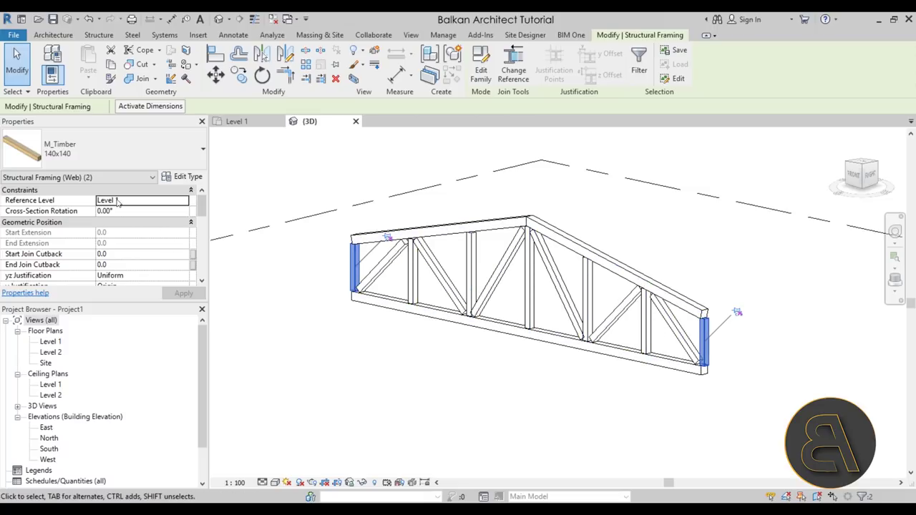
pyautogui.click(107, 149)
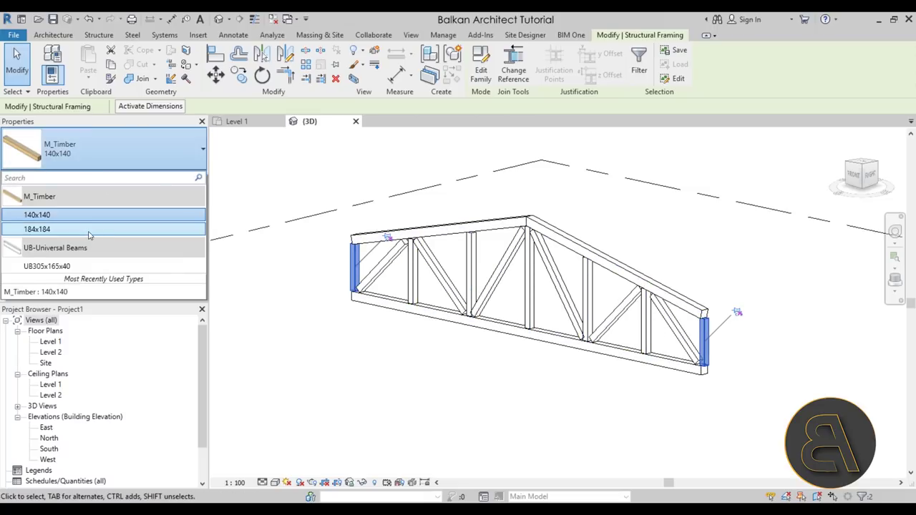
pyautogui.click(88, 234)
pyautogui.click(475, 370)
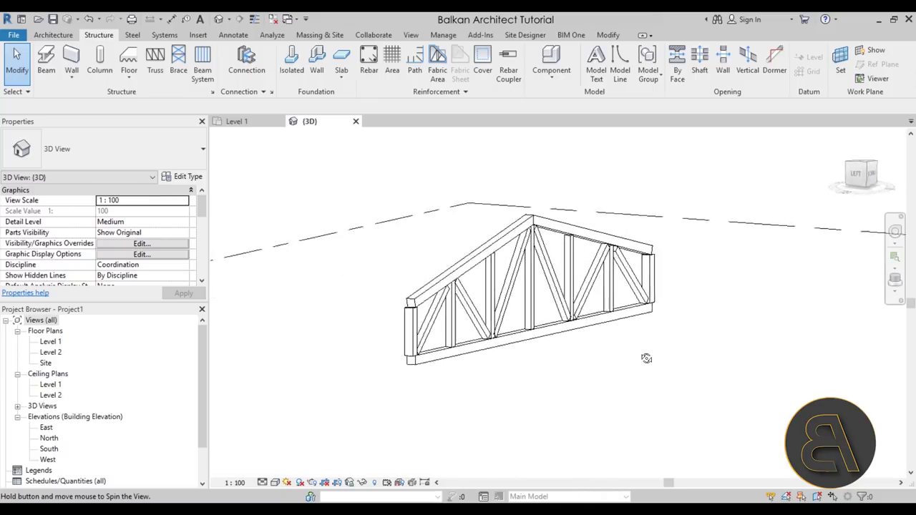
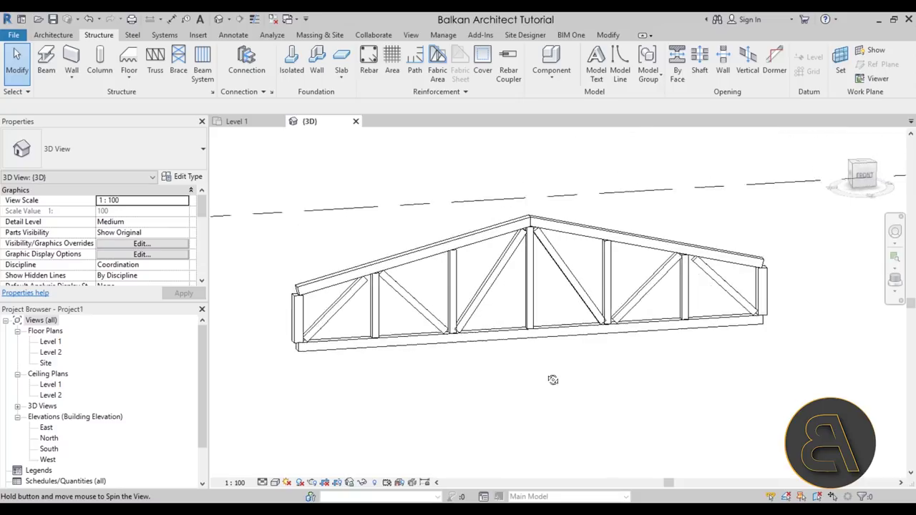
# Extend the end panel's diagonal web into both chords, with start and end join cutbacks of about -160 and -211.
pyautogui.scroll(3, 349, 344)
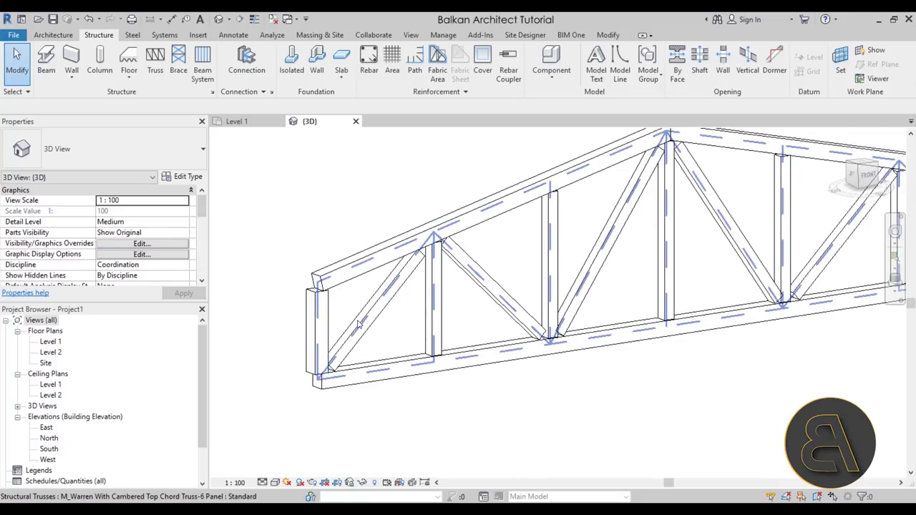
pyautogui.click(359, 324)
pyautogui.scroll(3, 432, 241)
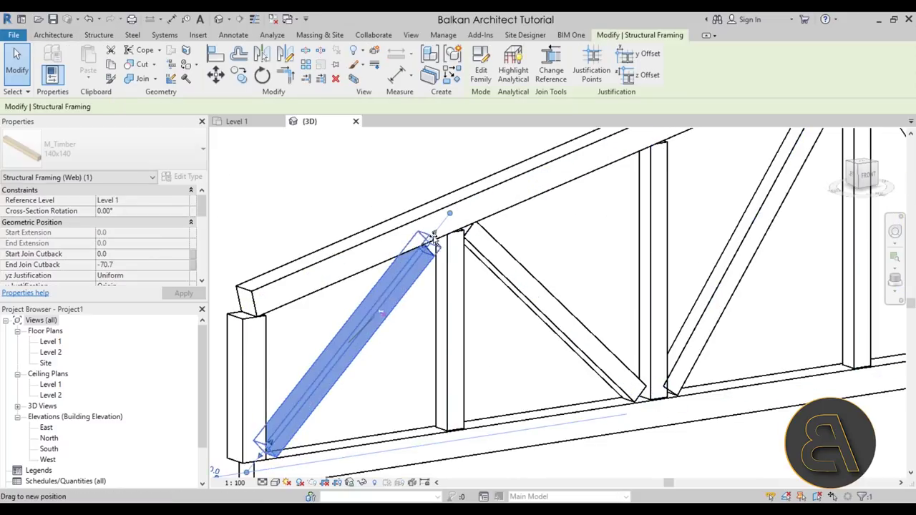
pyautogui.moveTo(432, 242); pyautogui.dragTo(433, 239)
pyautogui.keyDown('shift'); pyautogui.moveTo(433, 239); pyautogui.dragTo(483, 249, button='middle'); pyautogui.keyUp('shift')
pyautogui.moveTo(373, 352); pyautogui.dragTo(373, 352)
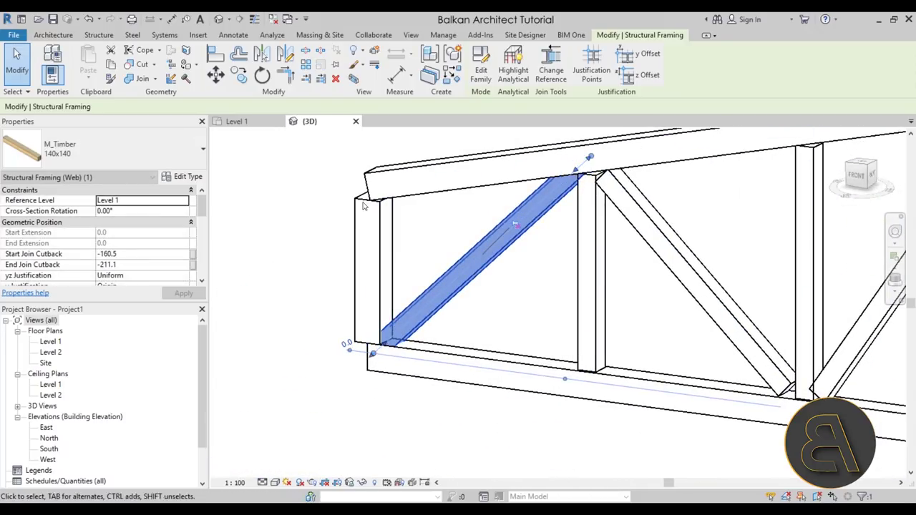
# Extend the sloping top chord's low end past the end vertical web, to a start extension of about 105.
pyautogui.click(365, 189)
pyautogui.moveTo(365, 188); pyautogui.dragTo(350, 188)
pyautogui.keyDown('shift'); pyautogui.moveTo(350, 187); pyautogui.dragTo(324, 218, button='middle'); pyautogui.keyUp('shift')
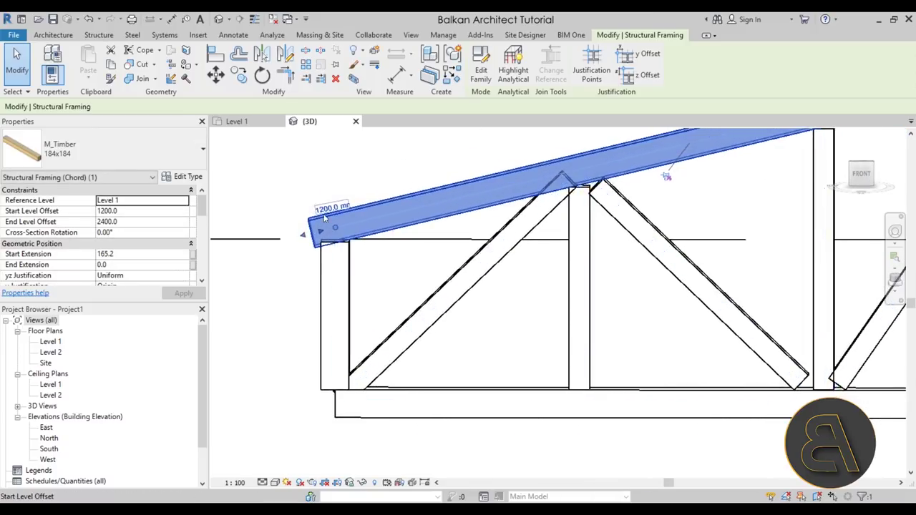
pyautogui.scroll(4, 324, 219)
pyautogui.moveTo(299, 257); pyautogui.dragTo(317, 254)
pyautogui.scroll(-5, 429, 215)
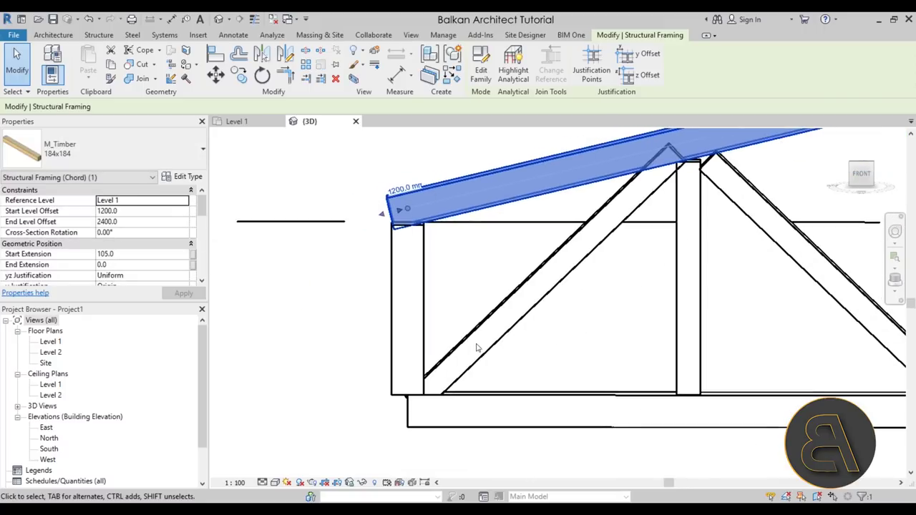
# Stretch the end of the bottom chord out to the outer face of the end vertical web.
pyautogui.click(408, 420)
pyautogui.moveTo(397, 414); pyautogui.dragTo(385, 411)
pyautogui.press('Escape')
pyautogui.scroll(-4, 413, 286)
# Extend the second diagonal web into both chords, with start and end join cutbacks of about -88 and -114.
pyautogui.keyDown('shift'); pyautogui.moveTo(444, 286); pyautogui.dragTo(413, 282, button='middle'); pyautogui.keyUp('shift')
pyautogui.scroll(3, 413, 282)
pyautogui.click(427, 272)
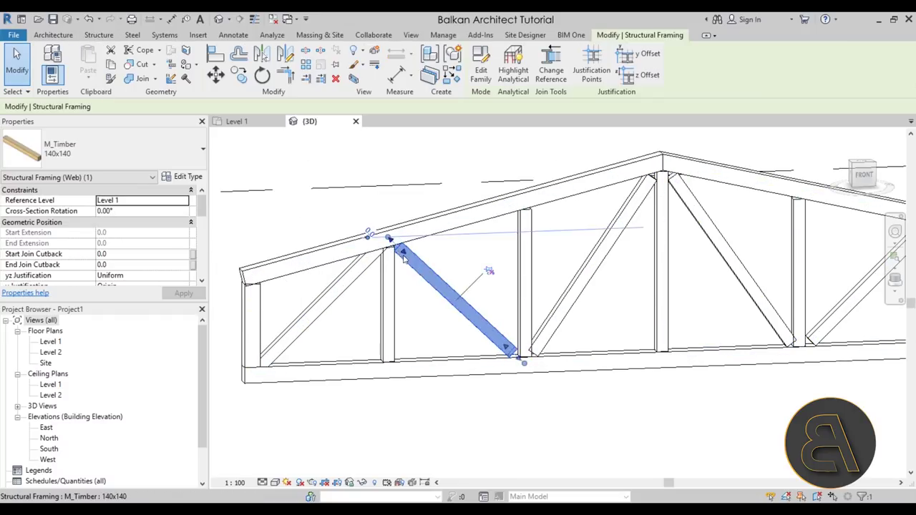
pyautogui.scroll(2, 386, 236)
pyautogui.moveTo(387, 238); pyautogui.dragTo(383, 232)
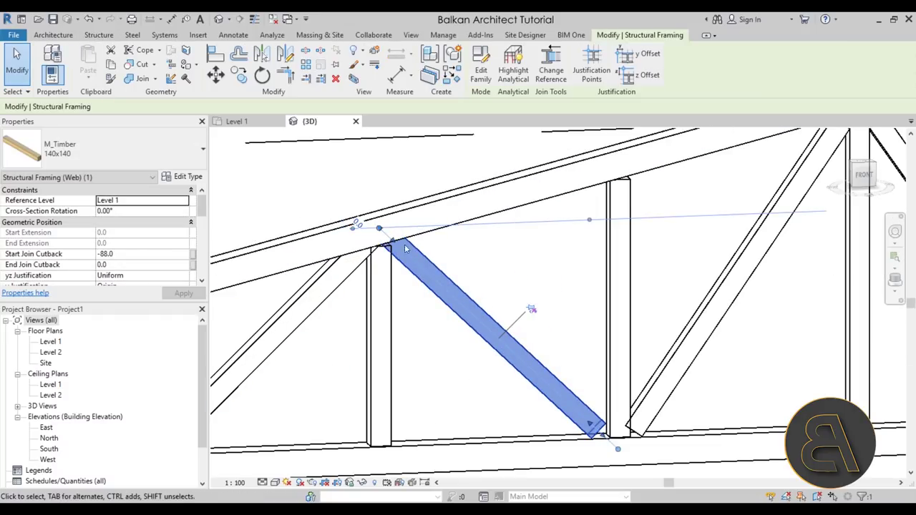
pyautogui.scroll(-2, 505, 321)
pyautogui.scroll(2, 506, 321)
pyautogui.moveTo(516, 278); pyautogui.dragTo(538, 291)
pyautogui.scroll(-2, 537, 291)
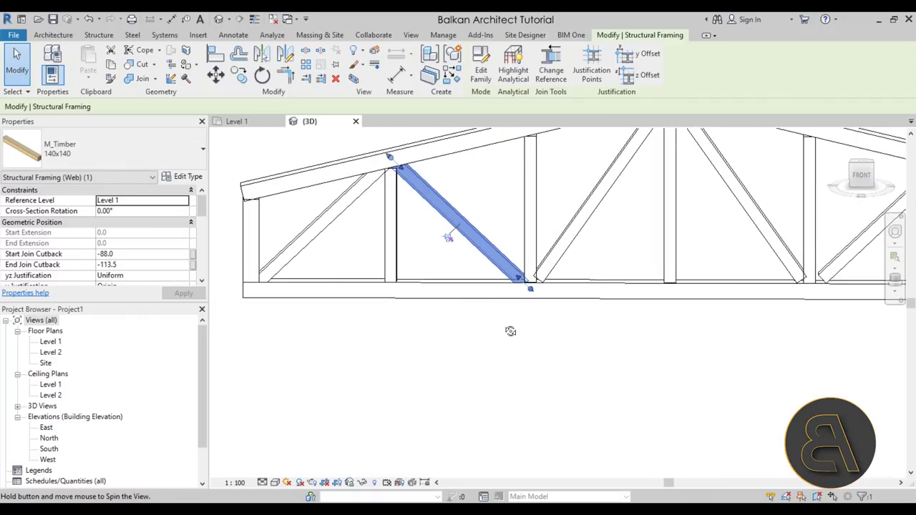
# Extend the diagonal web rising to the ridge into both chords, with start and end join cutbacks of about -94 and -99.
pyautogui.scroll(3, 483, 296)
pyautogui.click(500, 279)
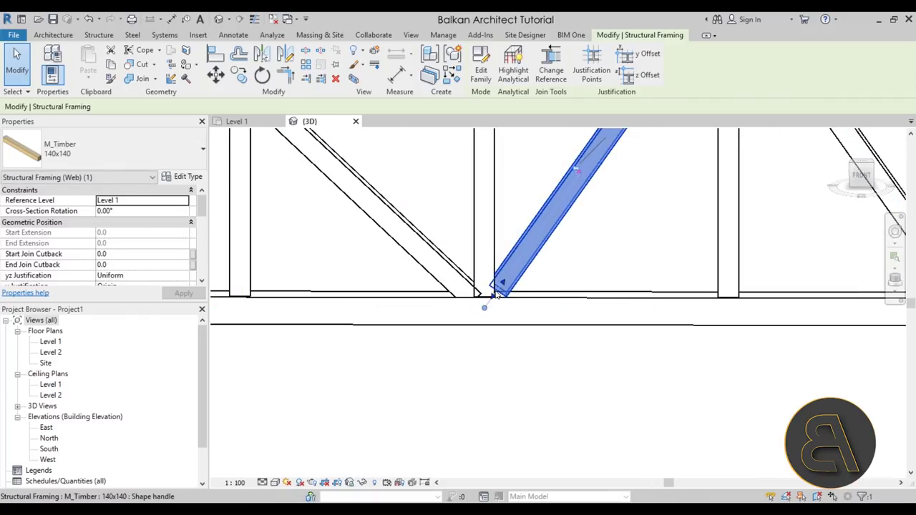
pyautogui.moveTo(492, 299); pyautogui.dragTo(491, 303)
pyautogui.scroll(-3, 519, 307)
pyautogui.scroll(4, 526, 245)
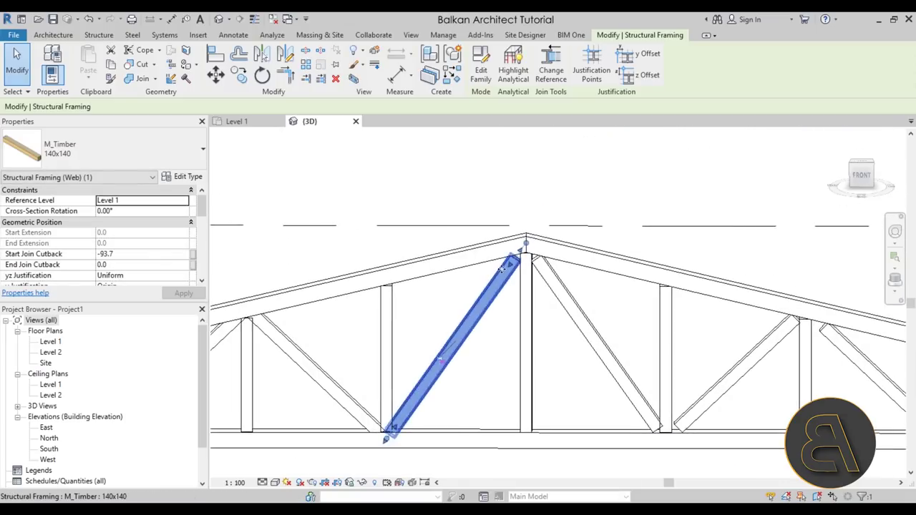
pyautogui.moveTo(529, 247); pyautogui.dragTo(542, 229)
pyautogui.scroll(-2, 413, 301)
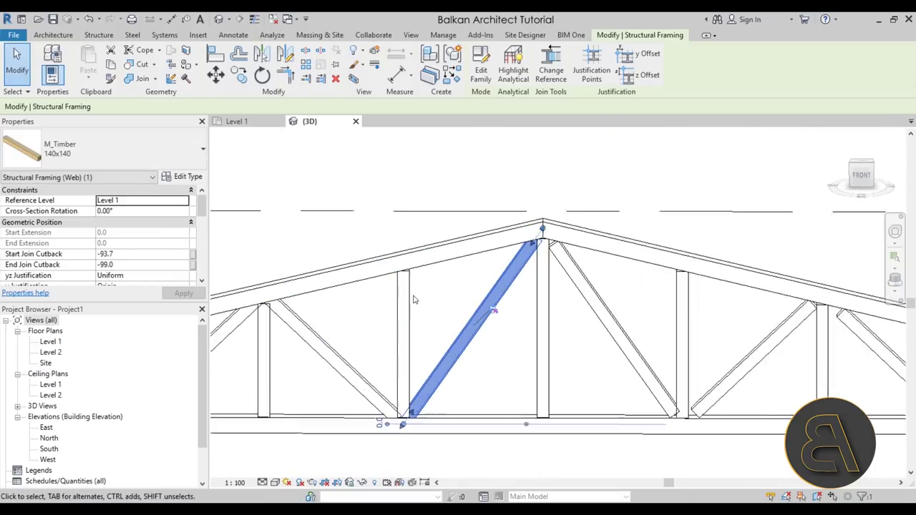
# Extend the tops of the two intermediate vertical webs in the edited half of the truss into the top chord.
pyautogui.scroll(2, 409, 303)
pyautogui.click(405, 304)
pyautogui.moveTo(403, 262); pyautogui.dragTo(405, 230)
pyautogui.scroll(5, 418, 286)
pyautogui.click(404, 254)
pyautogui.scroll(-5, 456, 260)
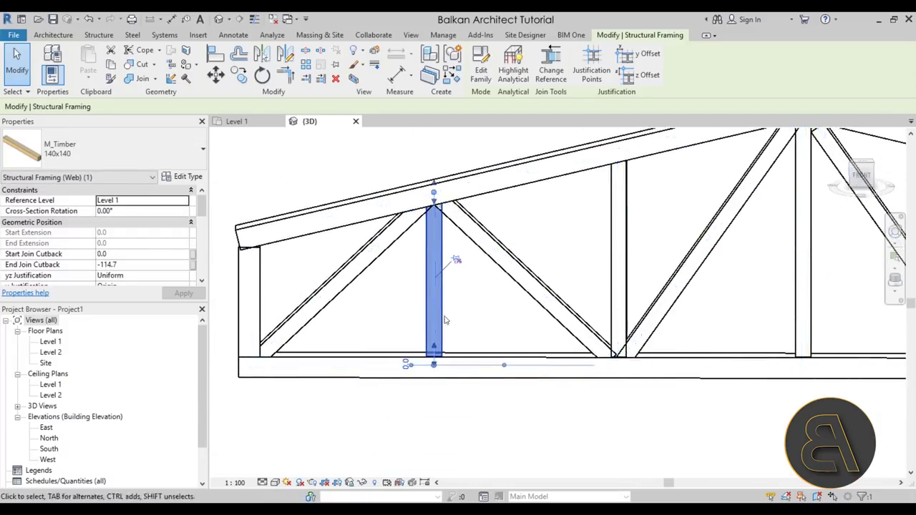
pyautogui.click(490, 328)
pyautogui.keyDown('shift'); pyautogui.moveTo(489, 328); pyautogui.dragTo(517, 348, button='middle'); pyautogui.keyUp('shift')
pyautogui.scroll(-4, 390, 315)
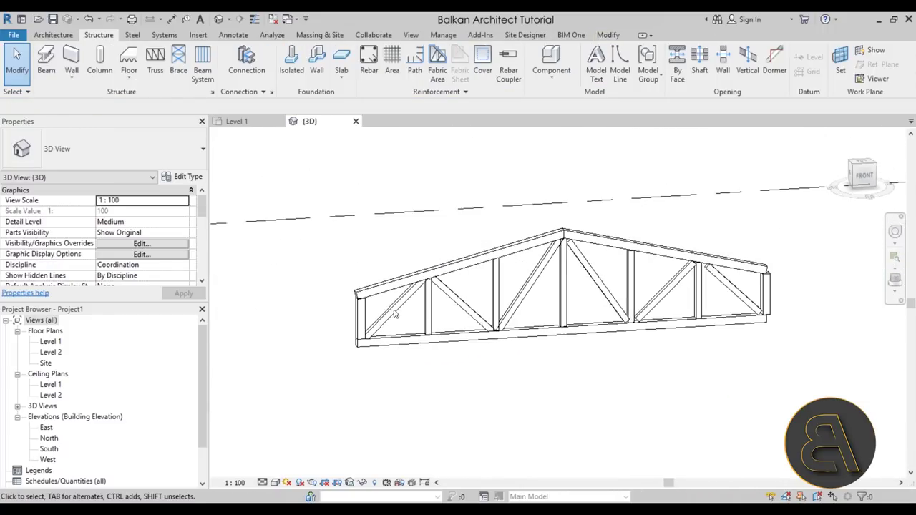
# Cope the upper end of the end panel's diagonal web against the top chord.
pyautogui.scroll(5, 400, 323)
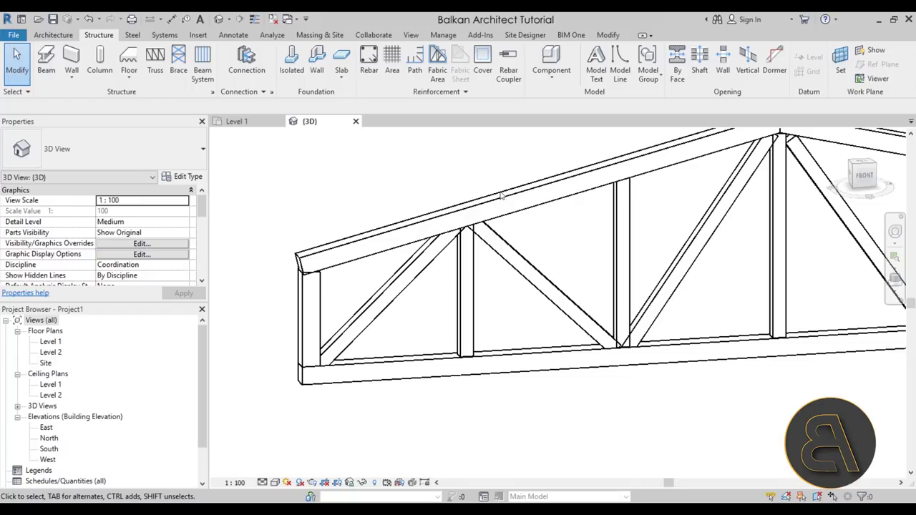
pyautogui.click(608, 35)
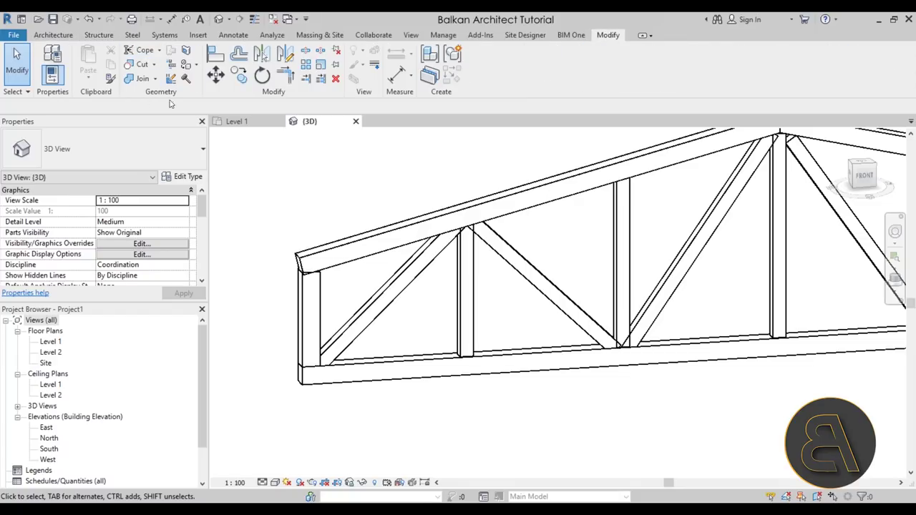
pyautogui.click(138, 55)
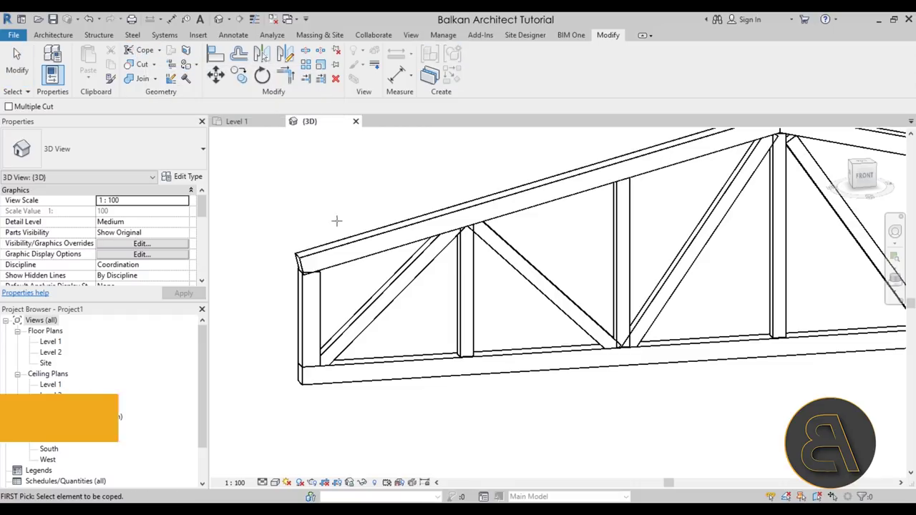
pyautogui.scroll(3, 358, 258)
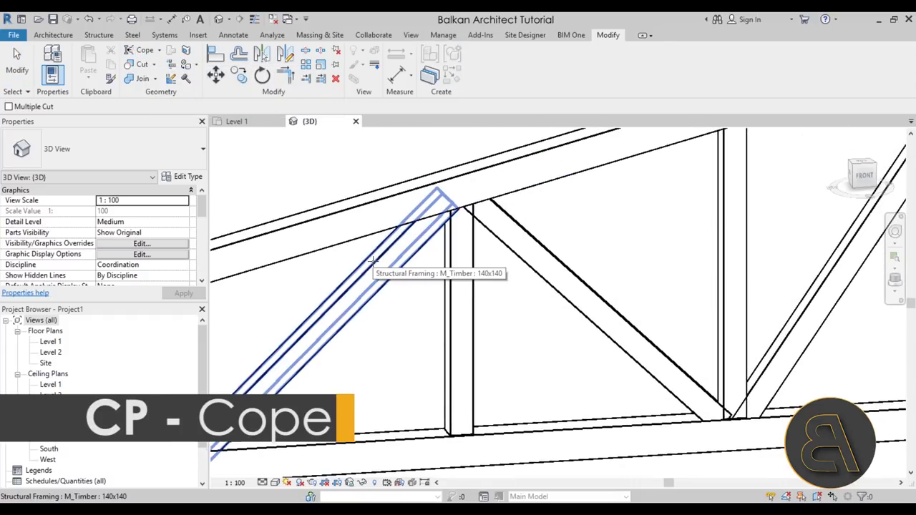
pyautogui.click(372, 261)
pyautogui.scroll(-2, 372, 261)
pyautogui.click(366, 259)
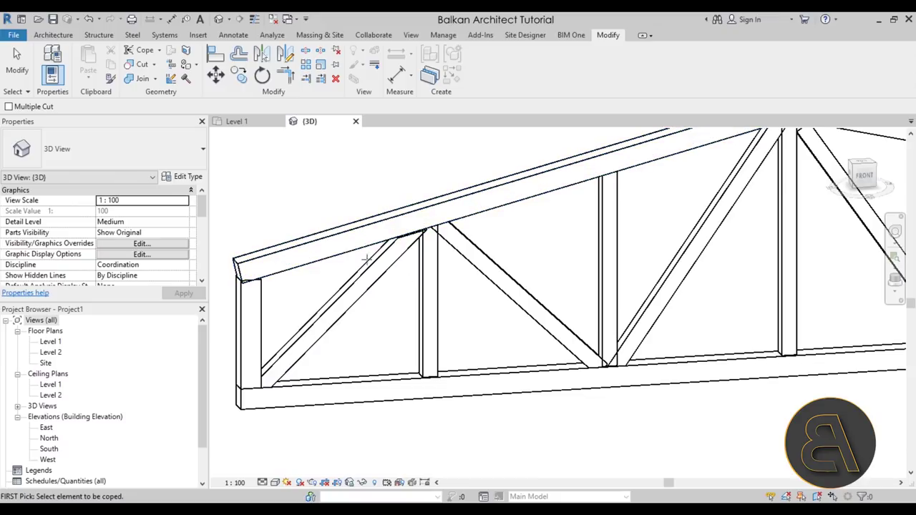
# Cope the end panel's diagonal web against the adjacent intermediate vertical, and cope that vertical against the top chord.
pyautogui.scroll(4, 386, 264)
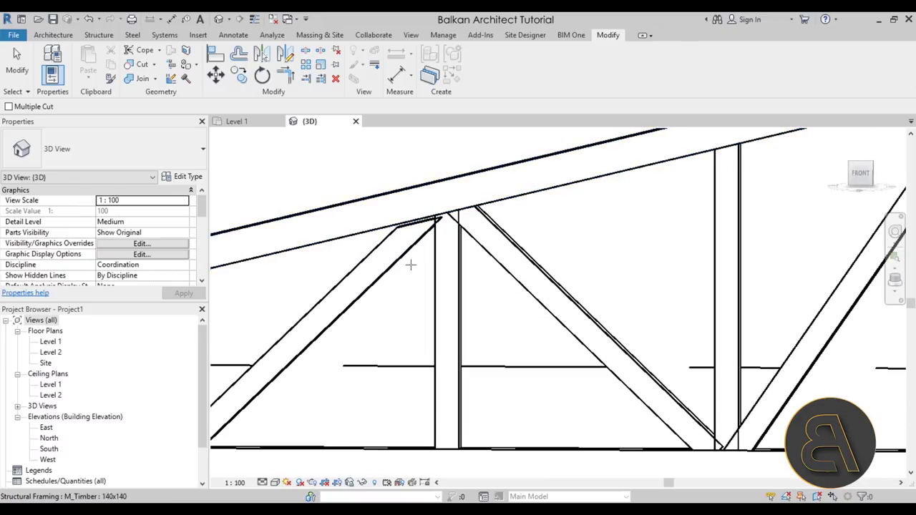
pyautogui.click(411, 261)
pyautogui.click(436, 267)
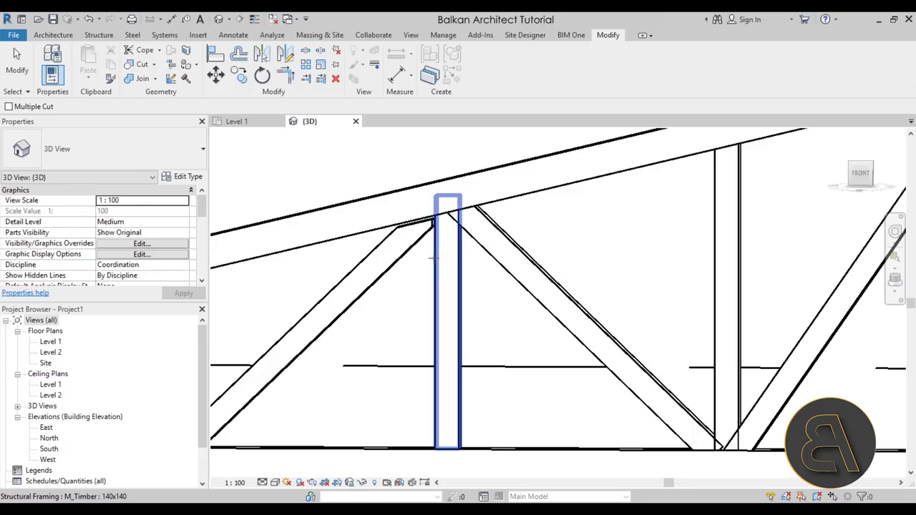
pyautogui.click(432, 265)
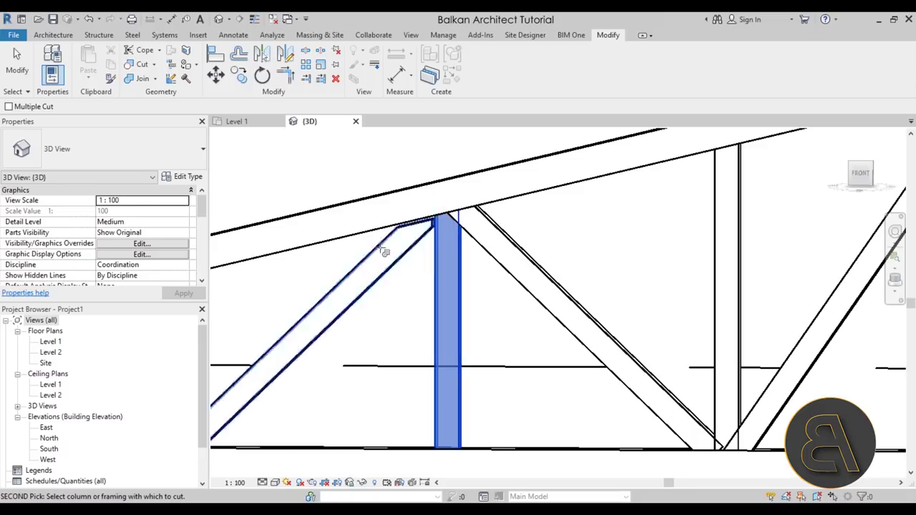
pyautogui.click(343, 239)
# Cope the upper end of the second diagonal web against the top chord and the adjoining vertical web.
pyautogui.click(503, 259)
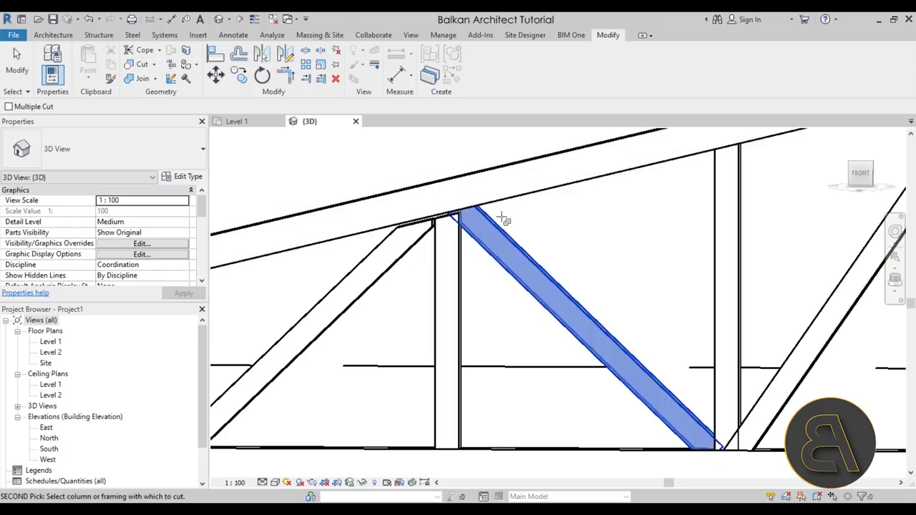
pyautogui.click(509, 206)
pyautogui.click(476, 240)
pyautogui.click(459, 252)
# Cope the lower end of the end panel's diagonal web against the end vertical web and the bottom chord.
pyautogui.keyDown('shift'); pyautogui.moveTo(464, 252); pyautogui.dragTo(358, 291, button='middle'); pyautogui.keyUp('shift')
pyautogui.scroll(3, 351, 283)
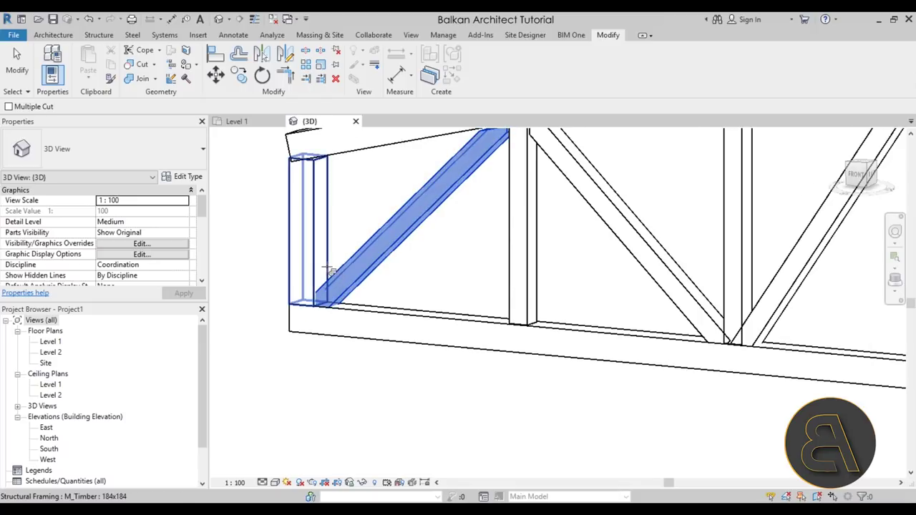
pyautogui.click(344, 272)
pyautogui.click(358, 306)
pyautogui.keyDown('shift'); pyautogui.moveTo(364, 286); pyautogui.dragTo(356, 307, button='middle'); pyautogui.keyUp('shift')
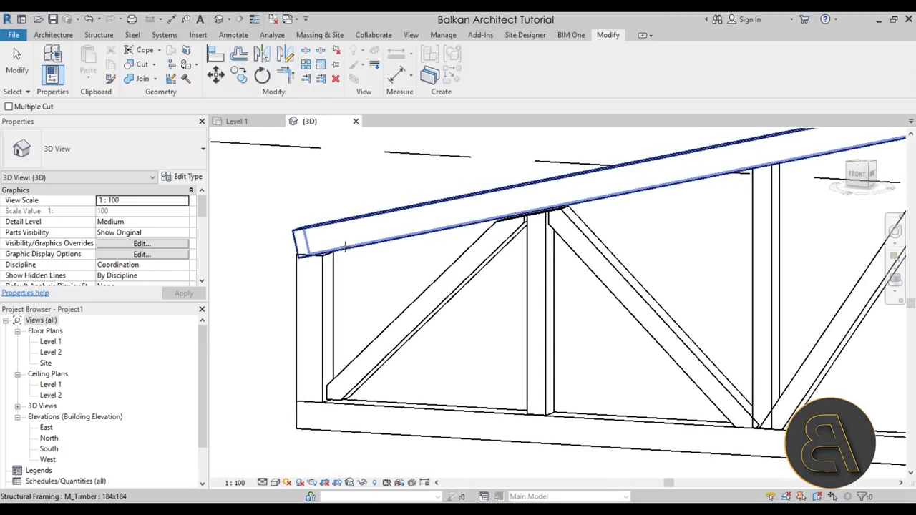
# Cope the lower end of the second diagonal web against the bottom chord and the next vertical web.
pyautogui.keyDown('shift'); pyautogui.moveTo(388, 296); pyautogui.dragTo(323, 322, button='middle'); pyautogui.keyUp('shift')
pyautogui.click(394, 336)
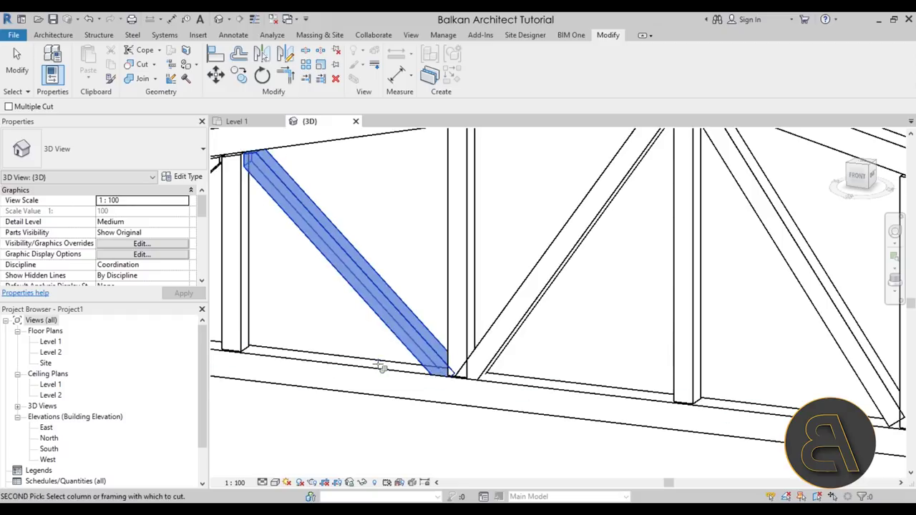
pyautogui.click(403, 335)
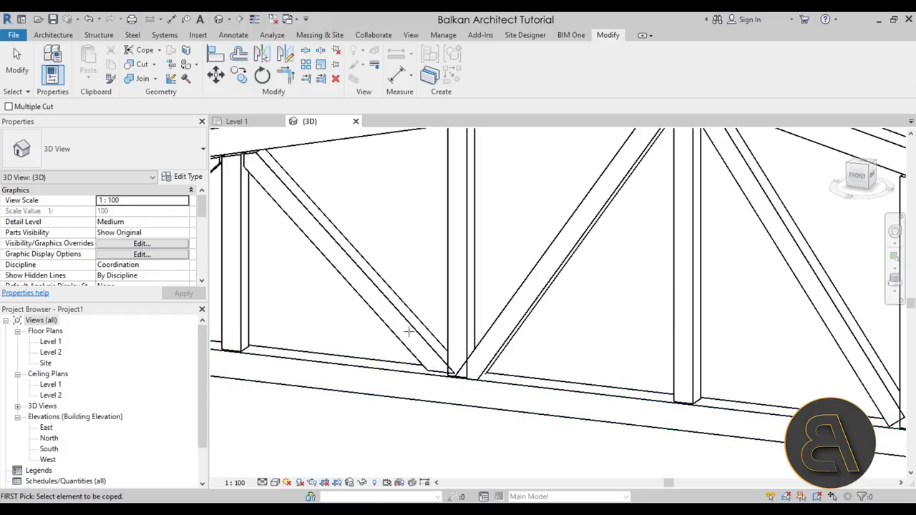
pyautogui.click(444, 317)
pyautogui.keyDown('shift'); pyautogui.moveTo(443, 317); pyautogui.dragTo(477, 262, button='middle'); pyautogui.keyUp('shift')
pyautogui.click(444, 265)
# Cope the lower end of the third diagonal web against the adjoining vertical web and the bottom chord.
pyautogui.scroll(2, 470, 350)
pyautogui.click(470, 350)
pyautogui.click(444, 329)
pyautogui.click(481, 387)
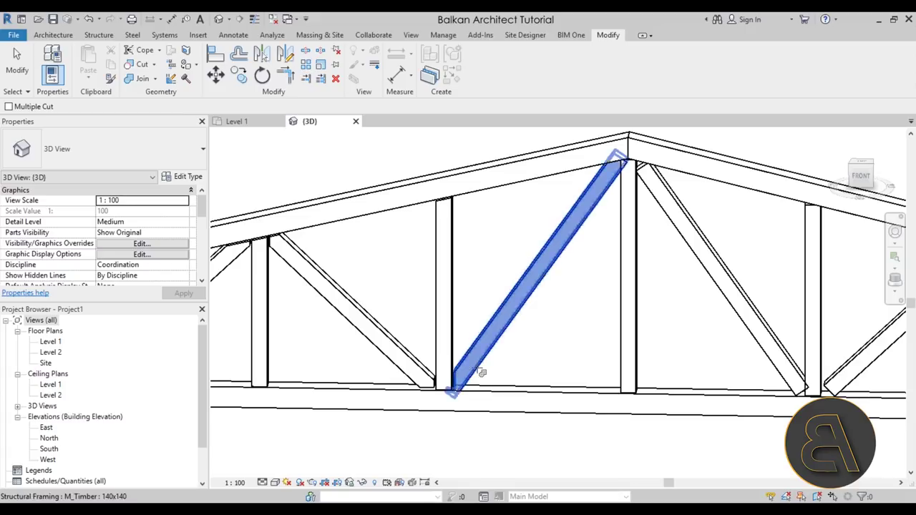
pyautogui.click(484, 389)
pyautogui.press('Escape')
# Select the whole truss with all its members and copy it 4000 mm straight down in the Level 1 plan.
pyautogui.scroll(-3, 443, 231)
pyautogui.keyDown('shift'); pyautogui.moveTo(429, 237); pyautogui.dragTo(375, 247, button='middle'); pyautogui.keyUp('shift')
pyautogui.scroll(3, 489, 231)
pyautogui.scroll(-2, 490, 230)
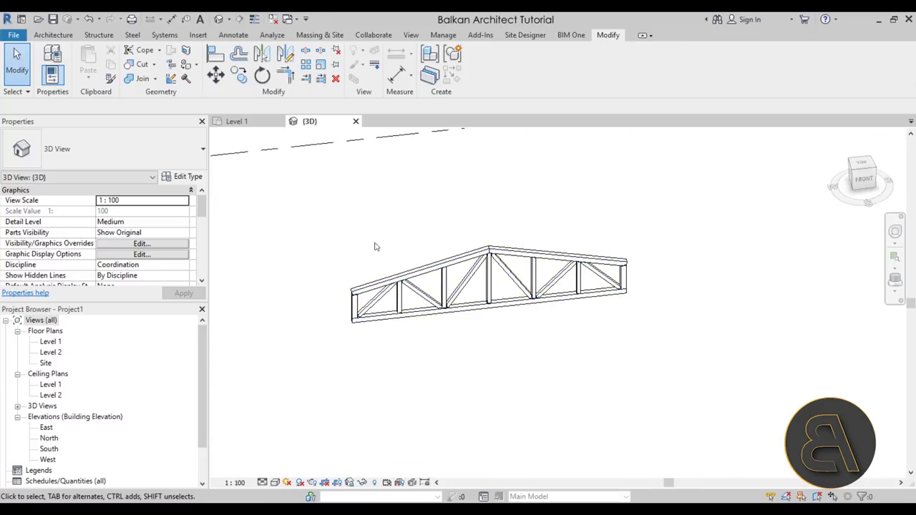
pyautogui.moveTo(305, 208); pyautogui.dragTo(685, 390)
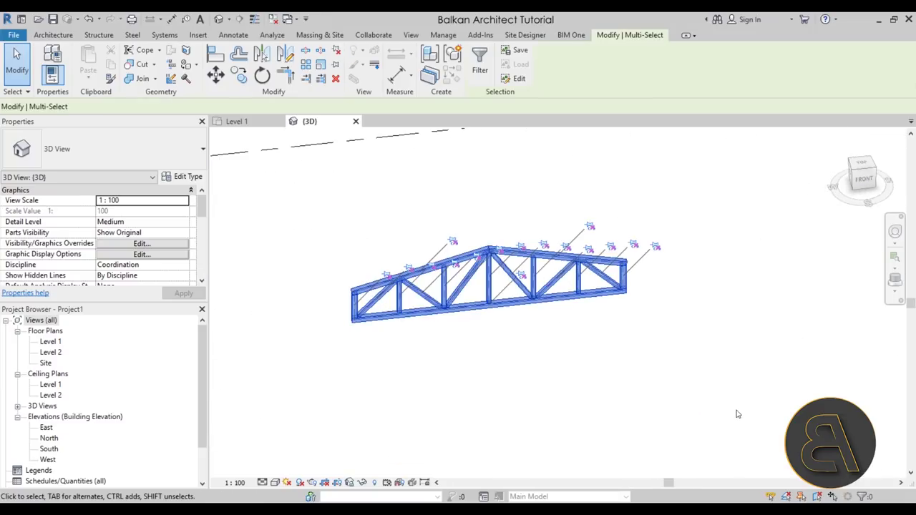
pyautogui.doubleClick(49, 342)
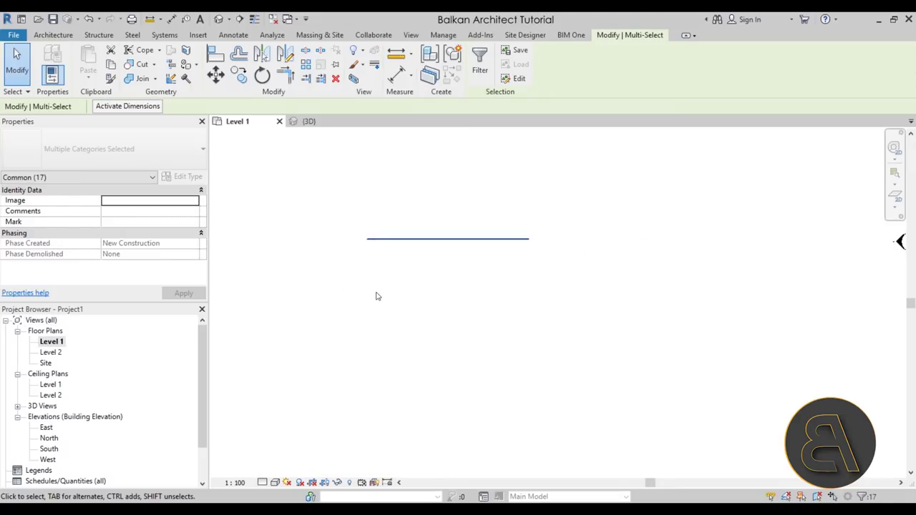
pyautogui.click(239, 74)
pyautogui.click(323, 246)
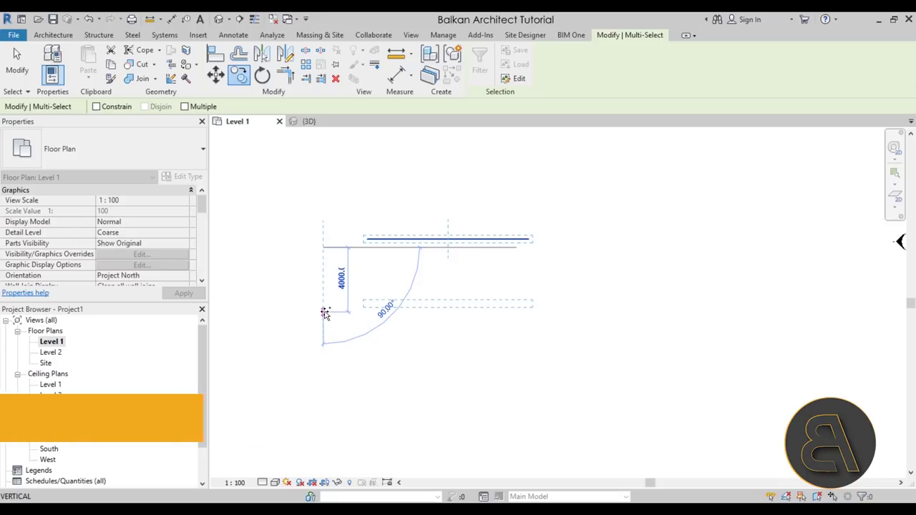
pyautogui.click(323, 311)
# Make two more copies of the truss with the Multiple option, continuing the row at 4000 mm spacing.
pyautogui.click(239, 76)
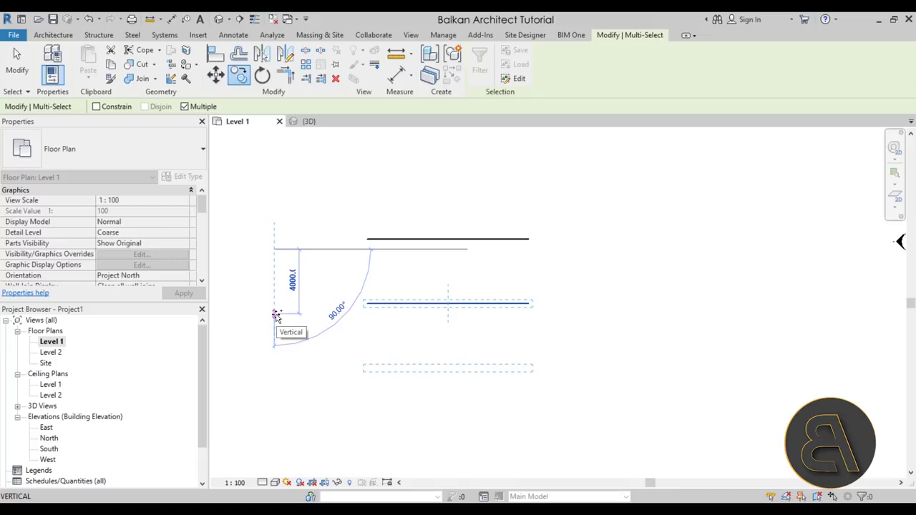
pyautogui.click(276, 315)
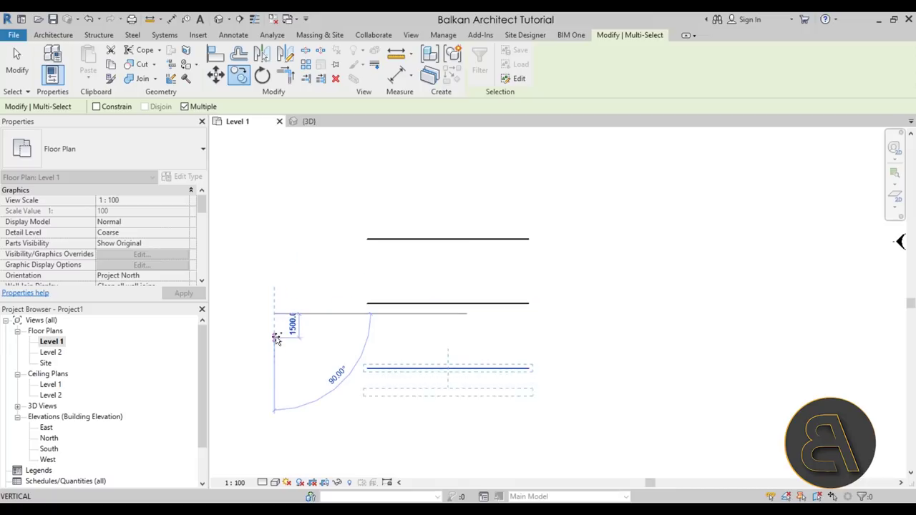
pyautogui.click(277, 380)
pyautogui.press('Escape')
pyautogui.press('Escape')
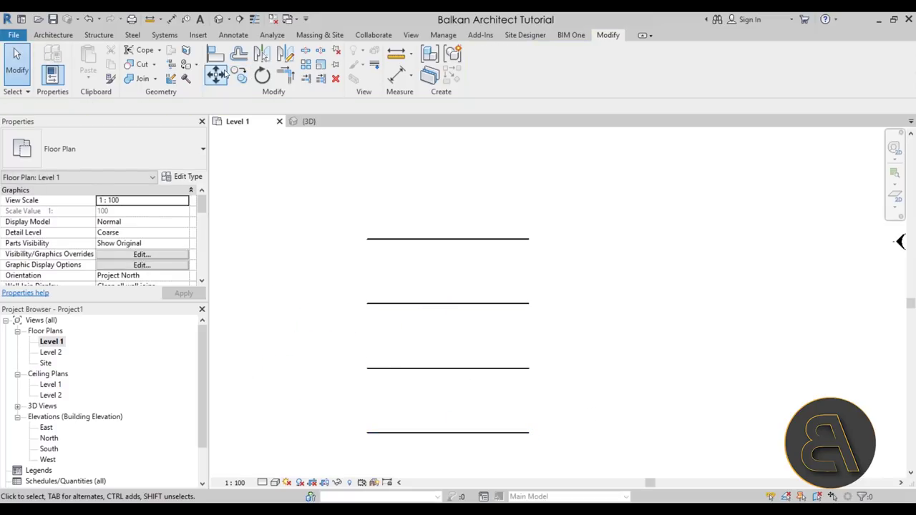
# Open the 3D view and examine the row of copied trusses from several angles.
pyautogui.click(221, 24)
pyautogui.keyDown('shift'); pyautogui.moveTo(431, 178); pyautogui.dragTo(407, 223, button='middle'); pyautogui.keyUp('shift')
pyautogui.scroll(5, 475, 265)
pyautogui.scroll(-5, 465, 258)
pyautogui.scroll(5, 407, 223)
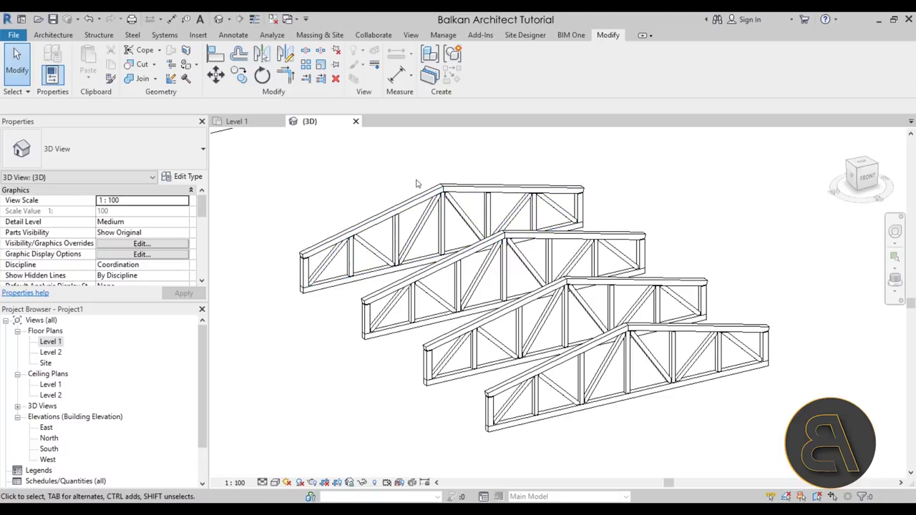
pyautogui.scroll(-4, 651, 383)
pyautogui.keyDown('shift'); pyautogui.moveTo(630, 351); pyautogui.dragTo(587, 367, button='middle'); pyautogui.keyUp('shift')
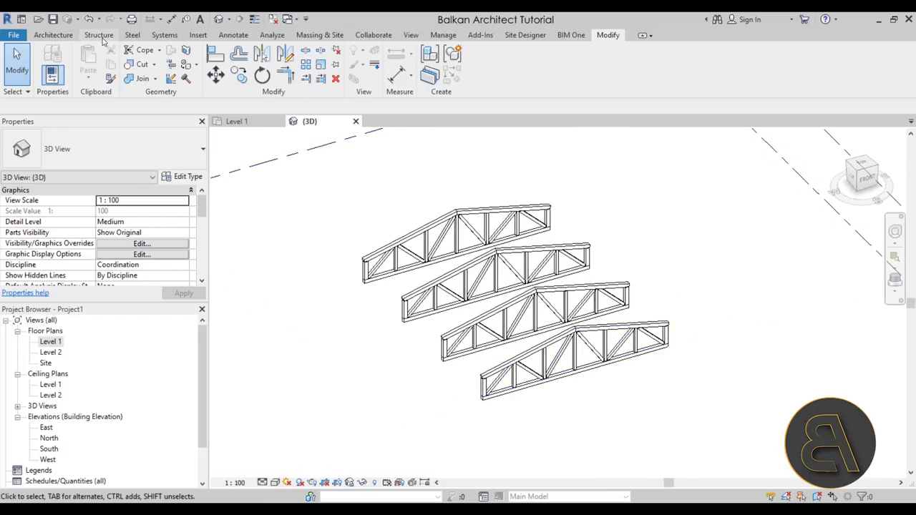
# Start a sketched structural beam system with 600 mm fixed spacing and beam type M_Timber : 140x140.
pyautogui.click(100, 35)
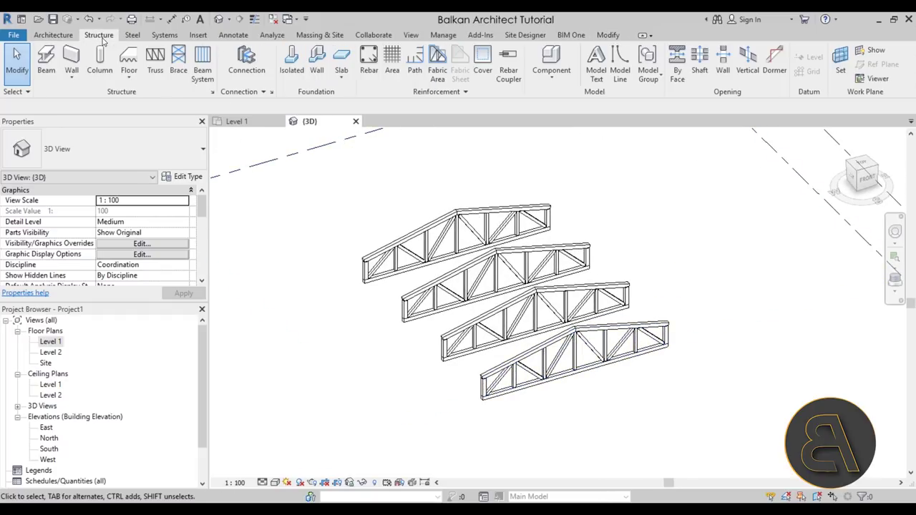
pyautogui.click(204, 75)
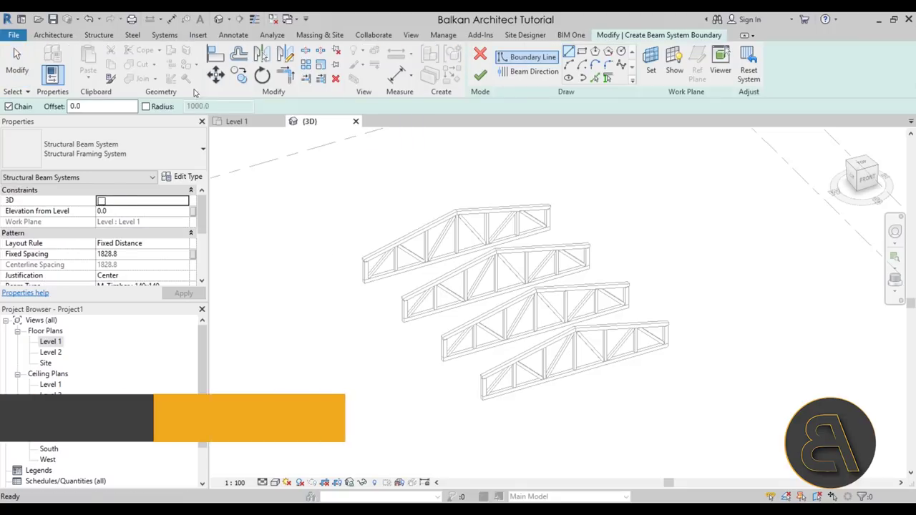
pyautogui.moveTo(357, 244)
pyautogui.keyDown('shift'); pyautogui.mouseDown(button='middle')
pyautogui.moveTo(380, 267)
pyautogui.moveTo(375, 245)
pyautogui.mouseUp(button='middle'); pyautogui.keyUp('shift')
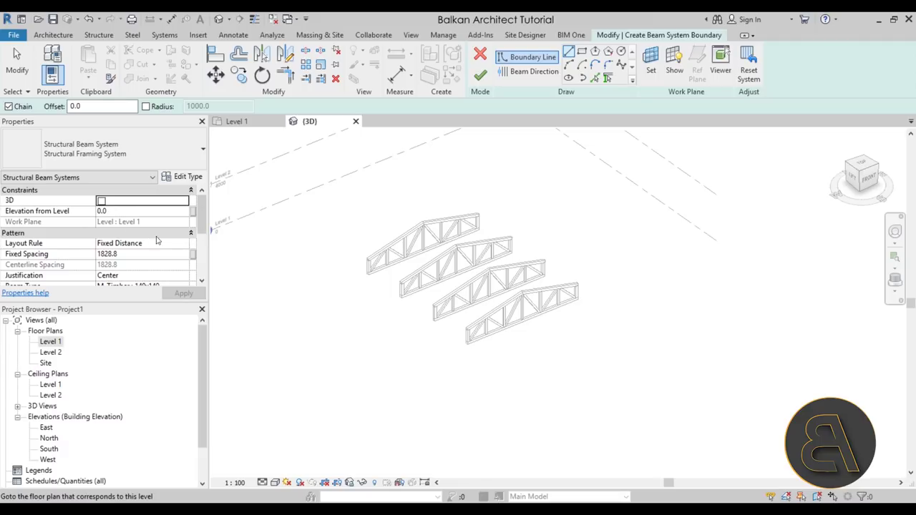
pyautogui.scroll(-2, 158, 240)
pyautogui.scroll(1, 171, 257)
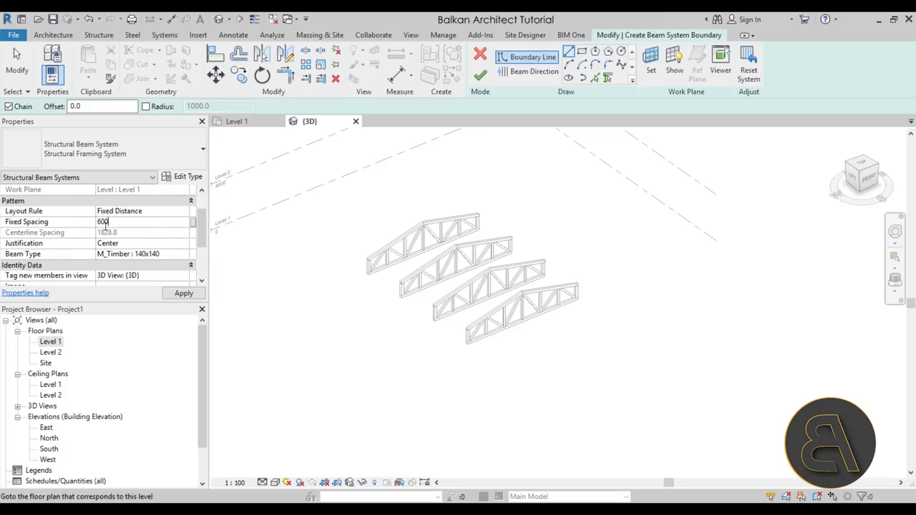
pyautogui.click(184, 256)
pyautogui.click(160, 266)
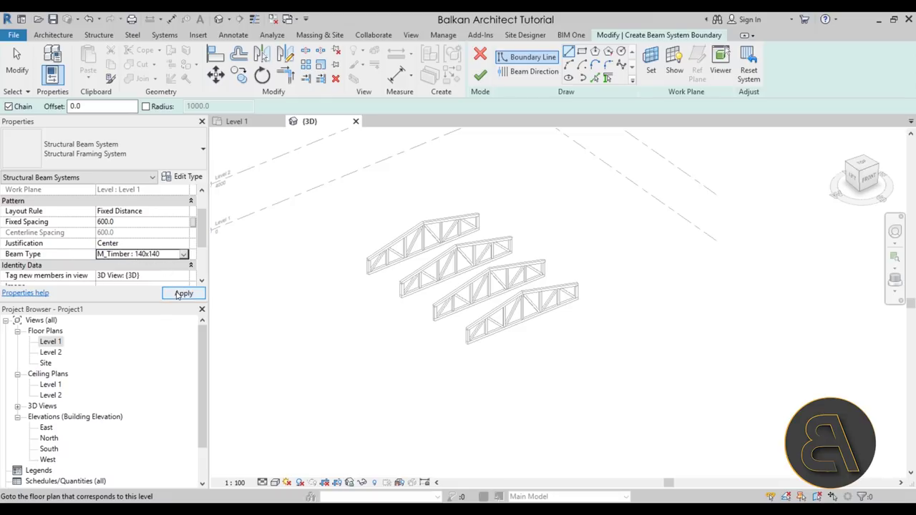
# Set the beam system's work plane to the top face of the rearmost truss's sloping top chord on the near slope.
pyautogui.scroll(5, 453, 205)
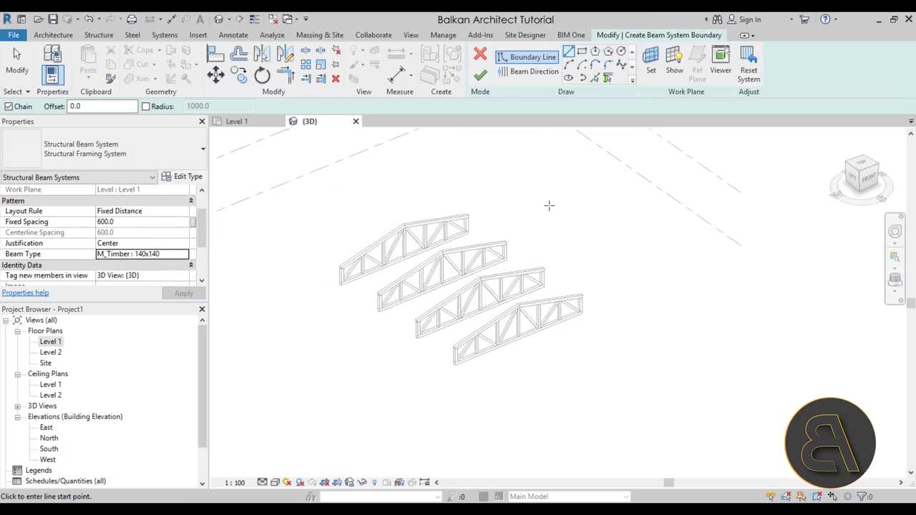
pyautogui.moveTo(365, 242); pyautogui.dragTo(383, 242, button='middle')
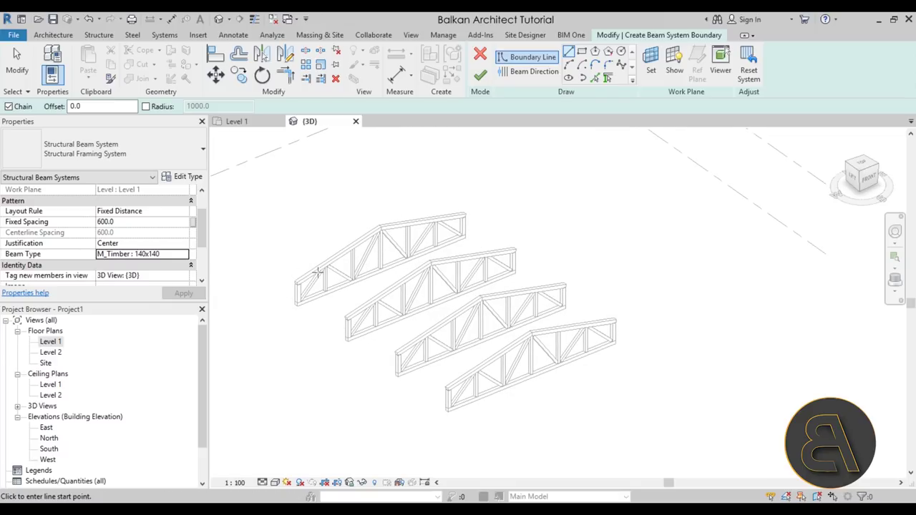
pyautogui.click(651, 70)
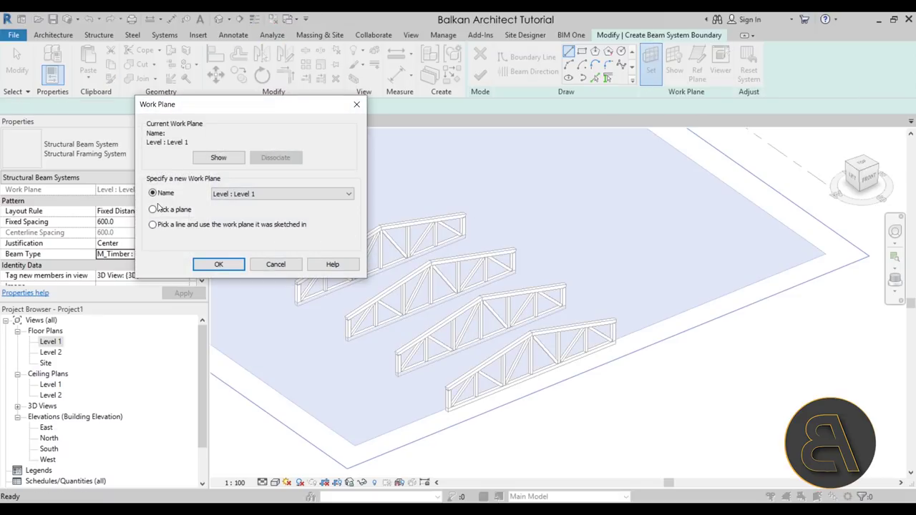
pyautogui.click(219, 265)
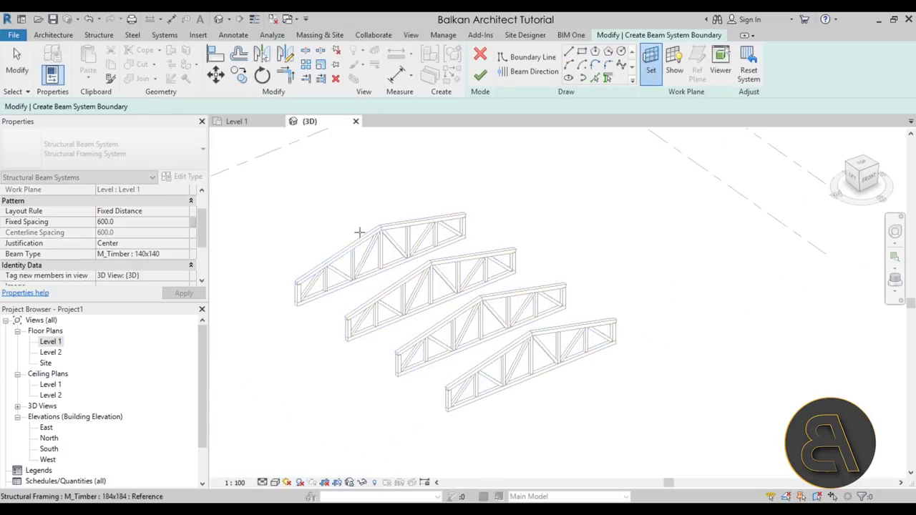
pyautogui.scroll(5, 374, 225)
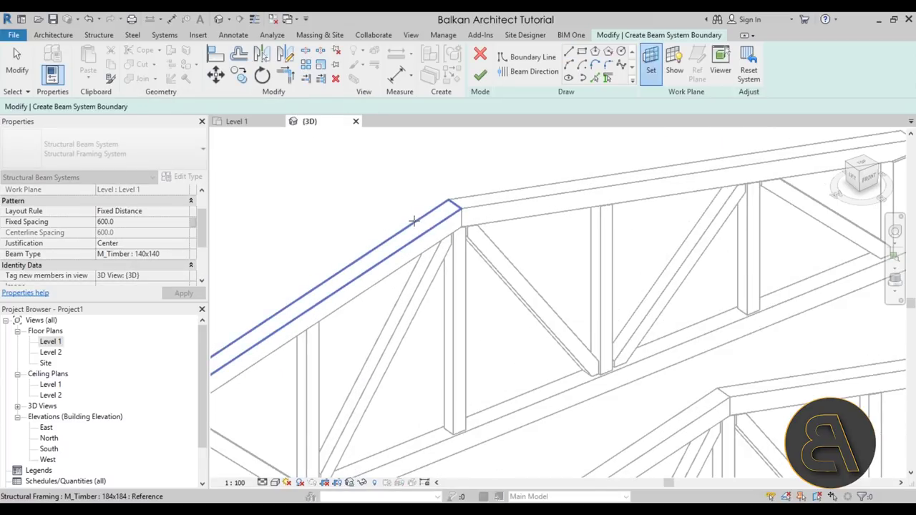
pyautogui.click(412, 222)
pyautogui.scroll(-4, 436, 205)
pyautogui.keyDown('shift'); pyautogui.moveTo(442, 188); pyautogui.dragTo(403, 255, button='middle'); pyautogui.keyUp('shift')
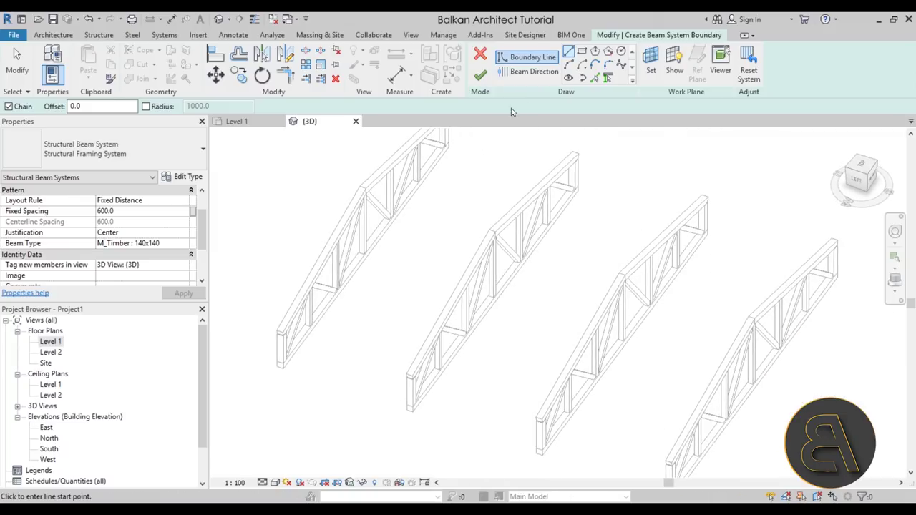
# Sketch a rectangular beam system boundary over one roof slope, from the rearmost truss's ridge to the frontmost truss's eave end.
pyautogui.scroll(3, 366, 185)
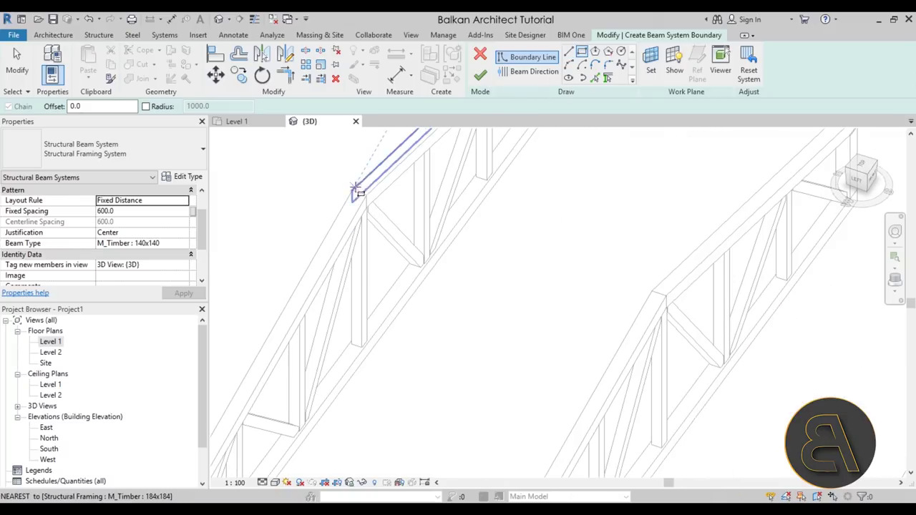
pyautogui.click(353, 190)
pyautogui.scroll(-3, 434, 334)
pyautogui.keyDown('shift'); pyautogui.moveTo(433, 333); pyautogui.dragTo(626, 317, button='middle'); pyautogui.keyUp('shift')
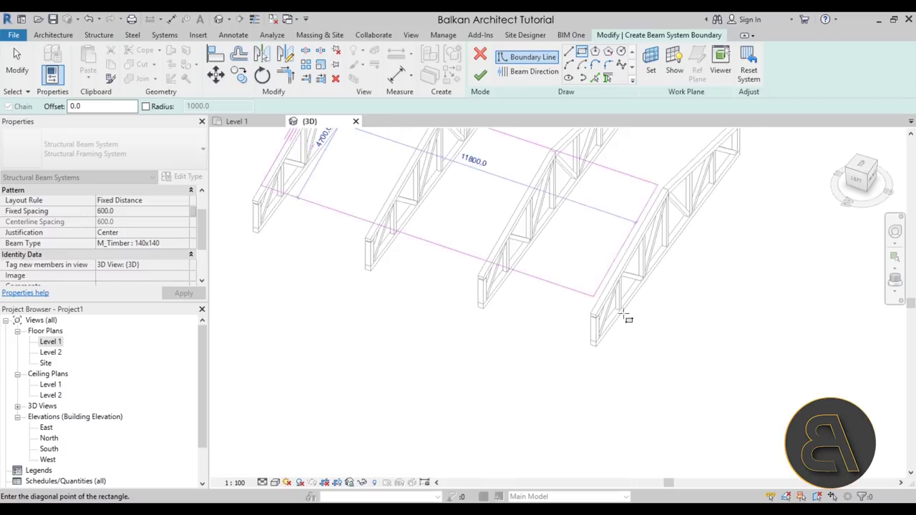
pyautogui.scroll(3, 535, 331)
pyautogui.click(556, 315)
pyautogui.scroll(-5, 544, 343)
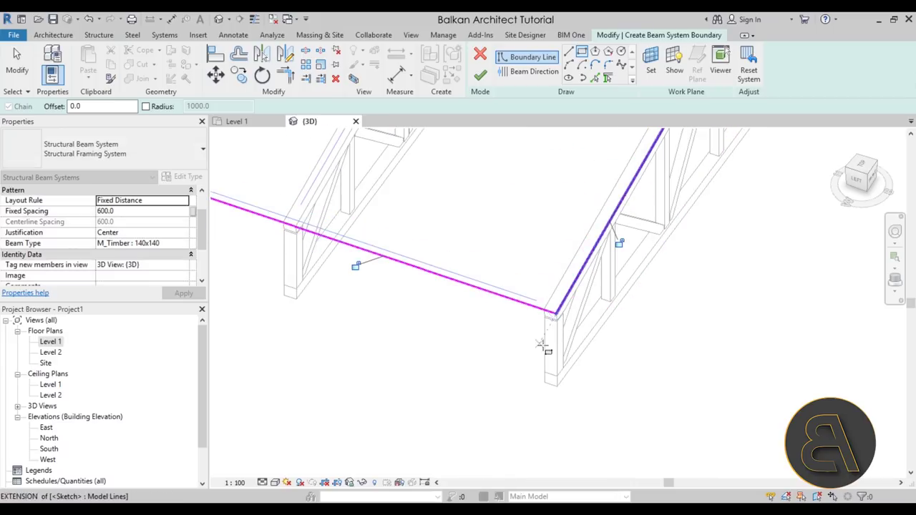
pyautogui.scroll(3, 442, 305)
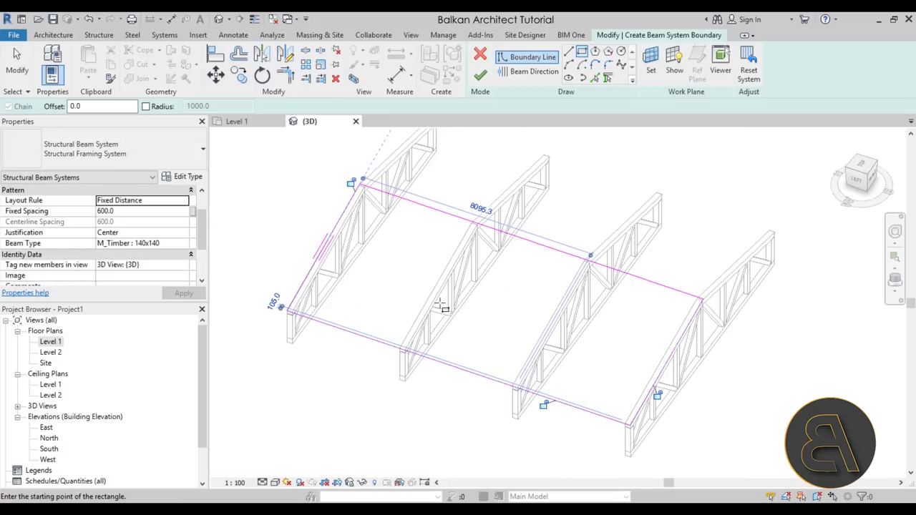
# Draw a beam direction line about 12095 mm long across the trusses, perpendicular to the sloping chords, and finish the beam system.
pyautogui.click(522, 76)
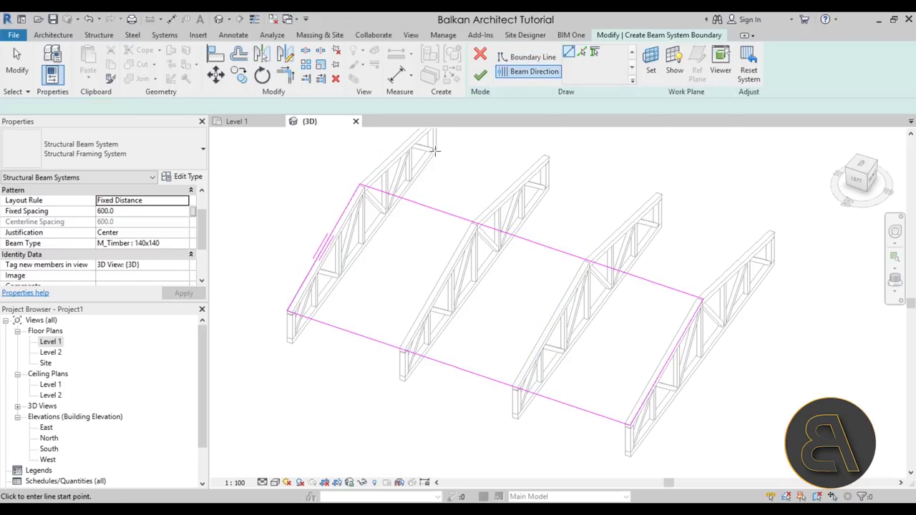
pyautogui.click(322, 250)
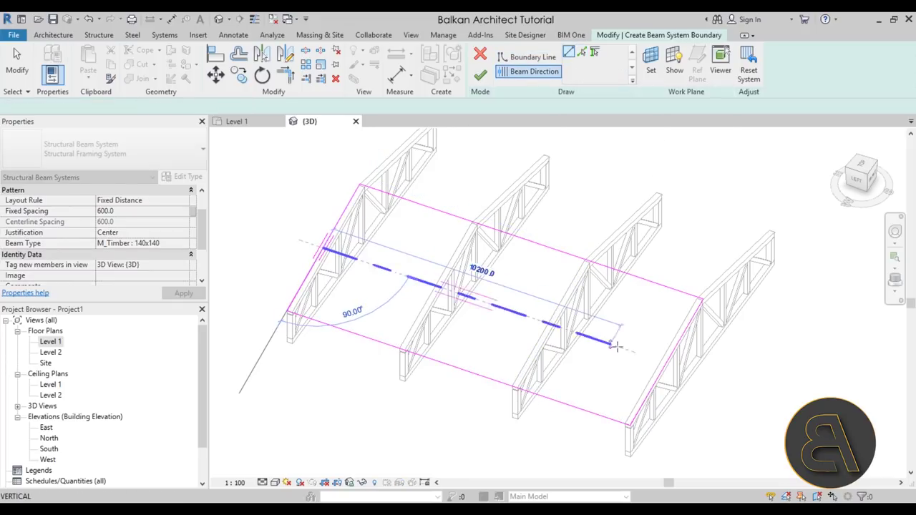
pyautogui.click(661, 360)
pyautogui.press('Escape')
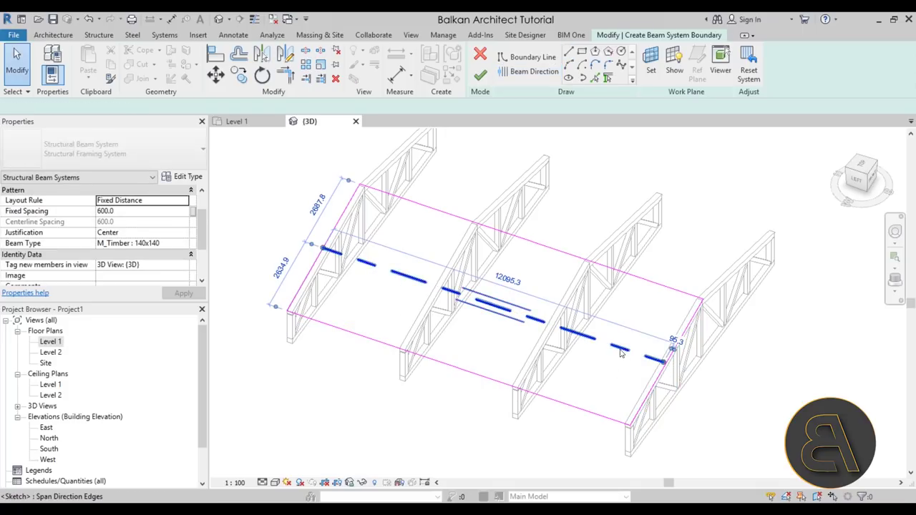
pyautogui.press('z')
pyautogui.press('f')
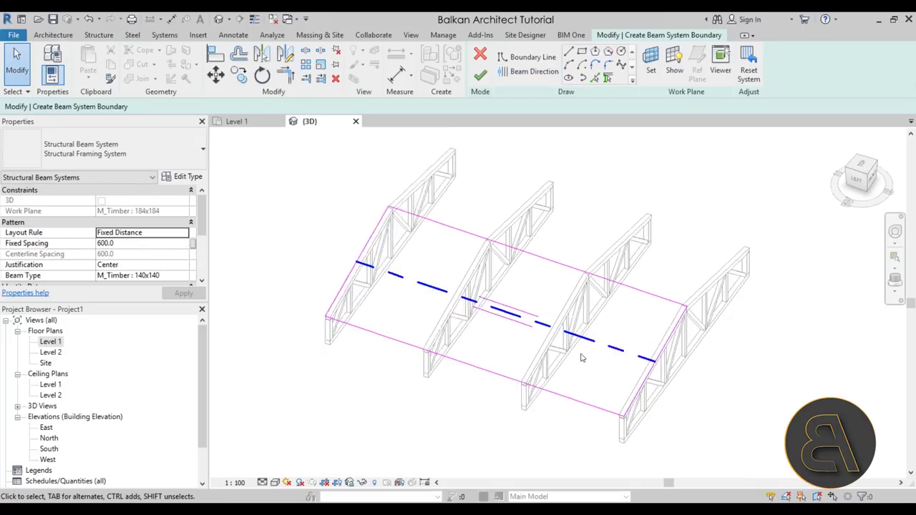
pyautogui.click(475, 81)
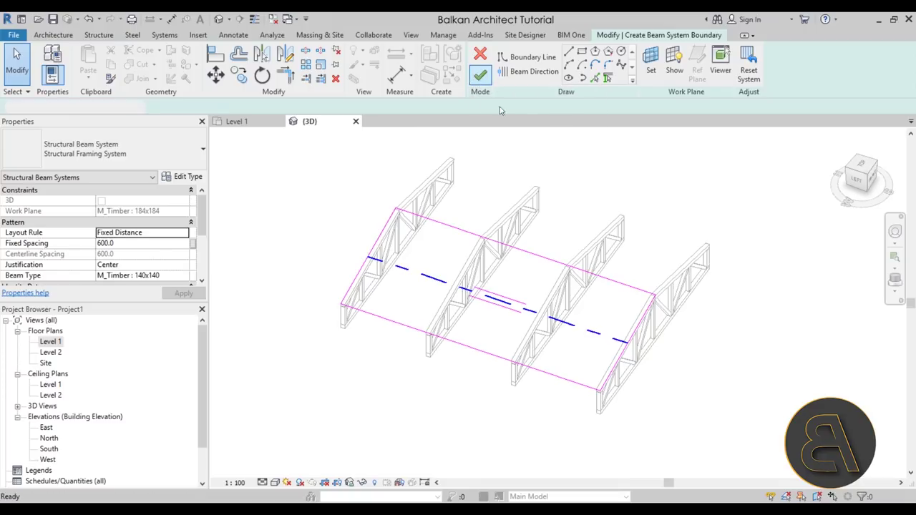
# Examine the new beam system on the roof slope and review its pattern and identity properties.
pyautogui.keyDown('shift'); pyautogui.moveTo(530, 215); pyautogui.dragTo(504, 369, button='middle'); pyautogui.keyUp('shift')
pyautogui.scroll(3, 575, 393)
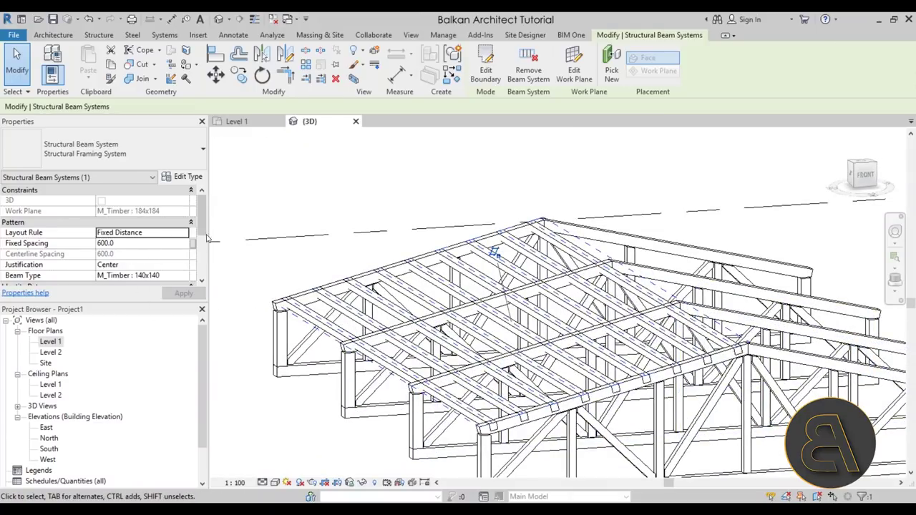
pyautogui.scroll(-2, 173, 248)
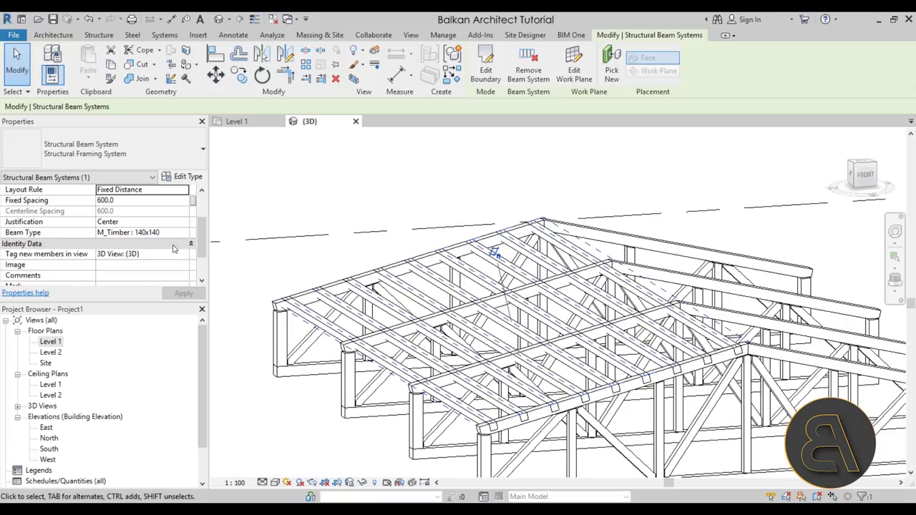
pyautogui.scroll(-2, 173, 249)
pyautogui.scroll(5, 175, 252)
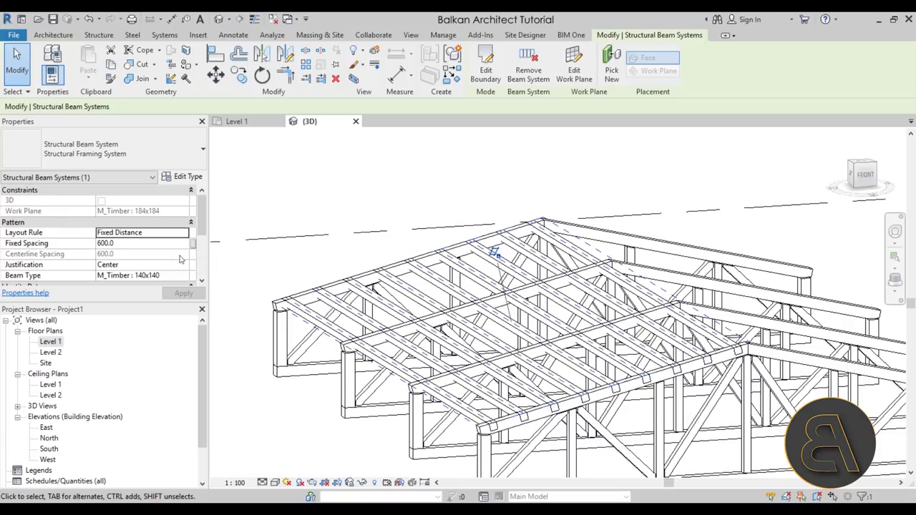
pyautogui.click(299, 264)
pyautogui.scroll(-2, 436, 237)
# In the Level 1 floor plan, draw a horizontal section line across the roof between the two middle trusses.
pyautogui.doubleClick(50, 342)
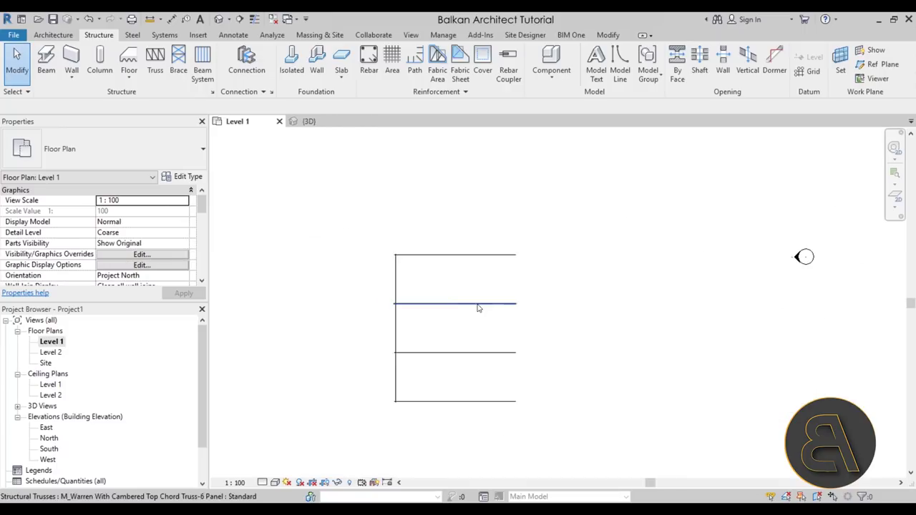
pyautogui.click(239, 21)
pyautogui.click(358, 327)
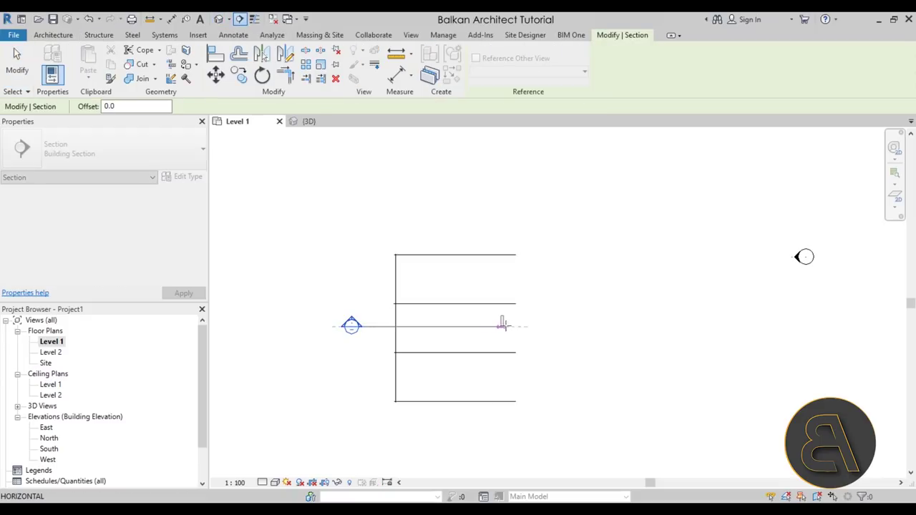
pyautogui.click(543, 326)
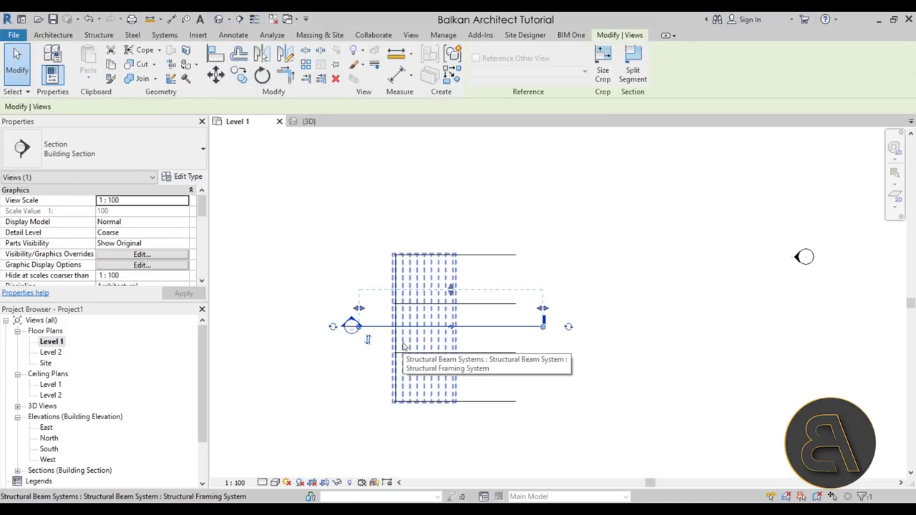
pyautogui.click(373, 363)
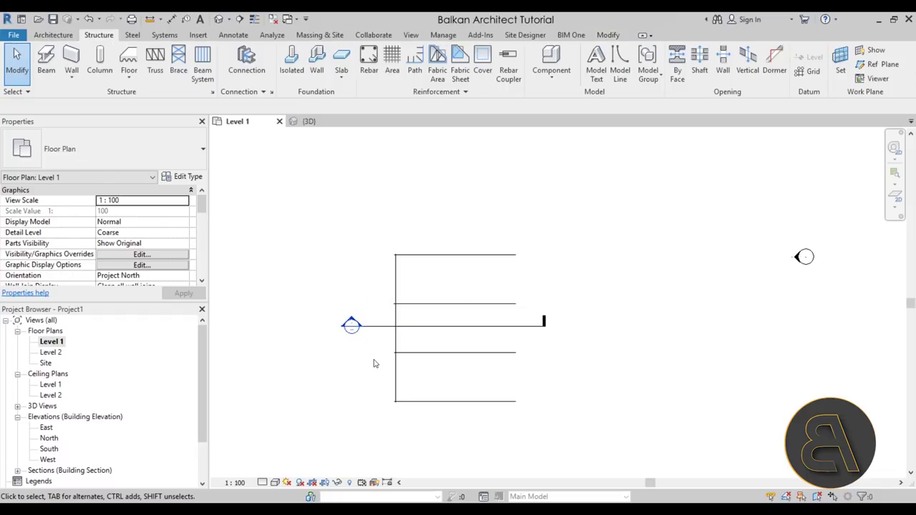
# Open the new section view and set its detail level to Fine.
pyautogui.doubleClick(351, 324)
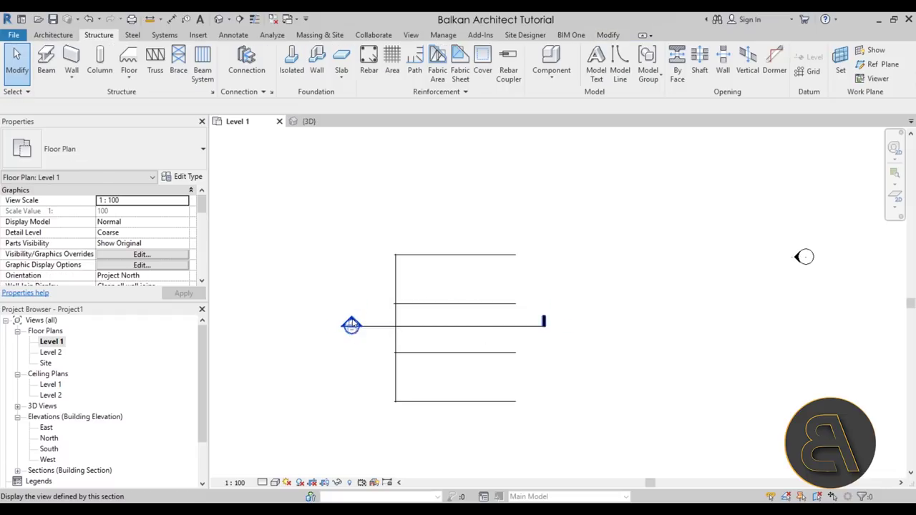
pyautogui.scroll(4, 458, 297)
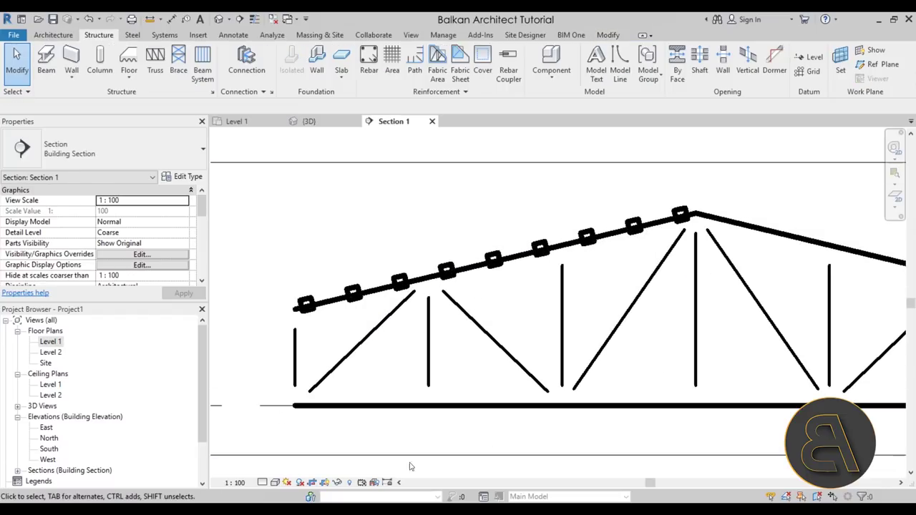
pyautogui.scroll(-3, 330, 318)
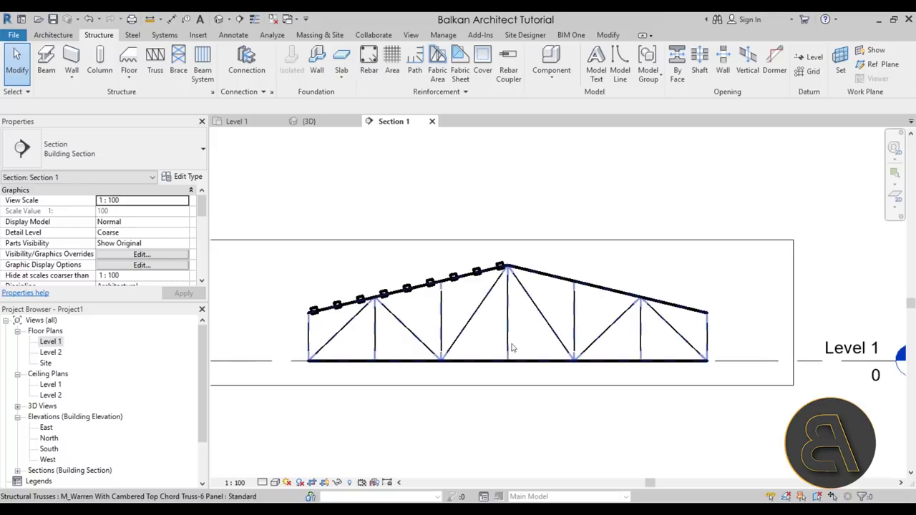
pyautogui.click(274, 482)
pyautogui.click(279, 469)
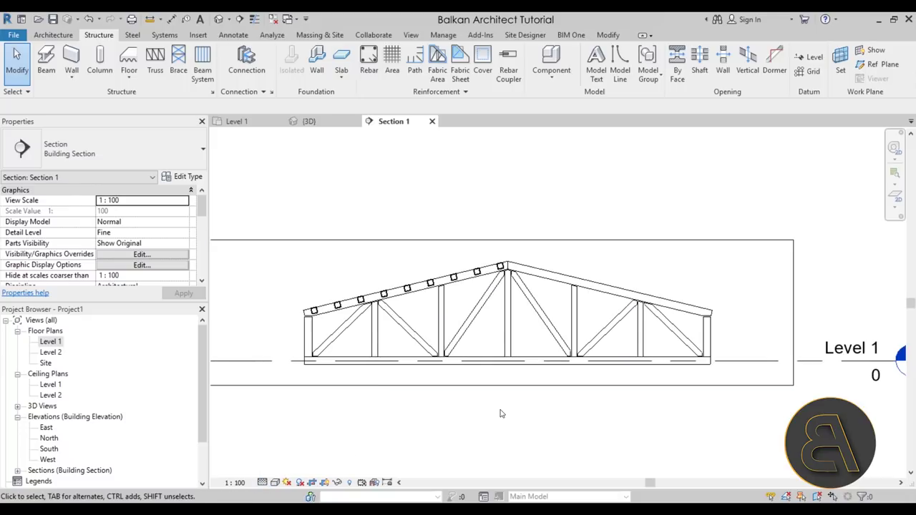
# Try to move the beam system perpendicular to the sloping top chord, from a purlin's lower corner to the chord's top edge.
pyautogui.scroll(5, 322, 308)
pyautogui.click(319, 311)
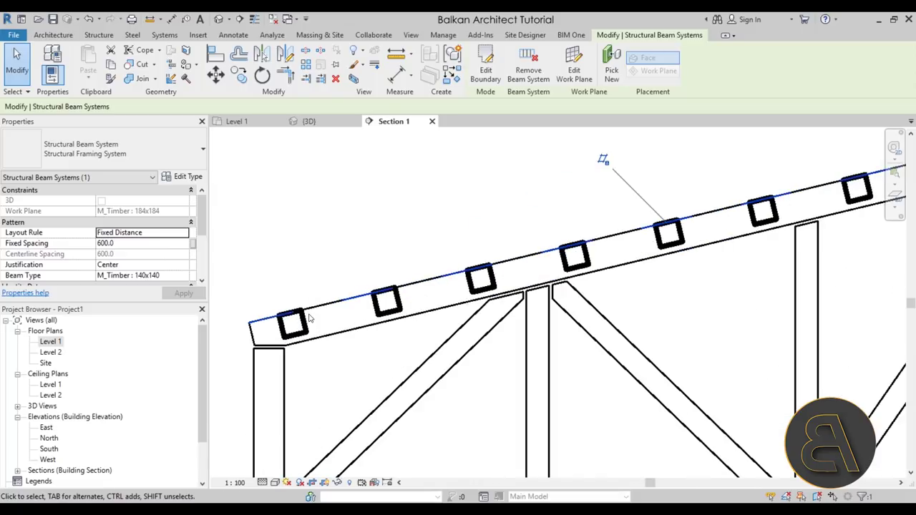
pyautogui.press('Escape')
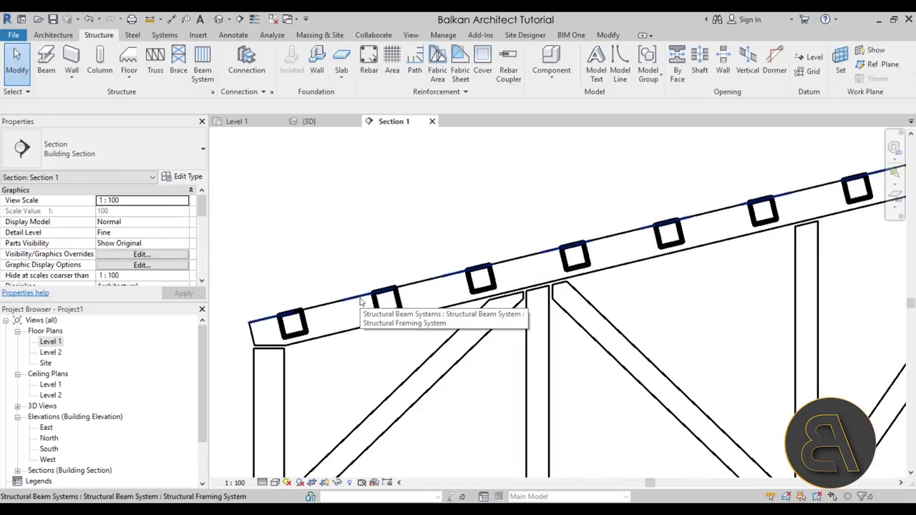
pyautogui.click(362, 304)
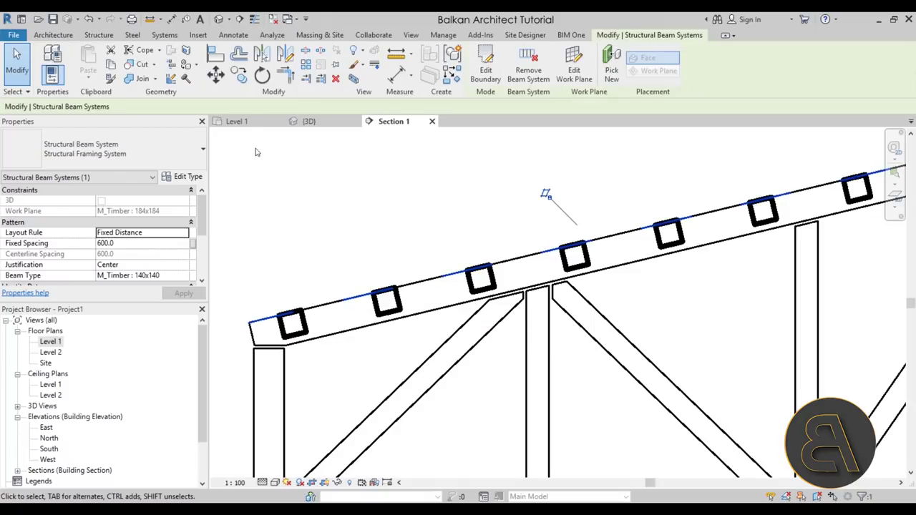
pyautogui.click(216, 74)
pyautogui.scroll(-2, 286, 229)
pyautogui.scroll(5, 372, 315)
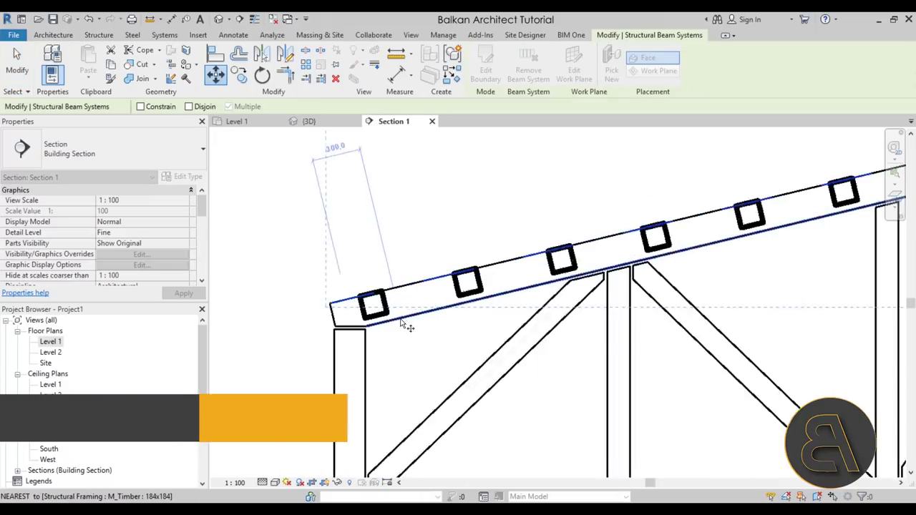
pyautogui.click(351, 316)
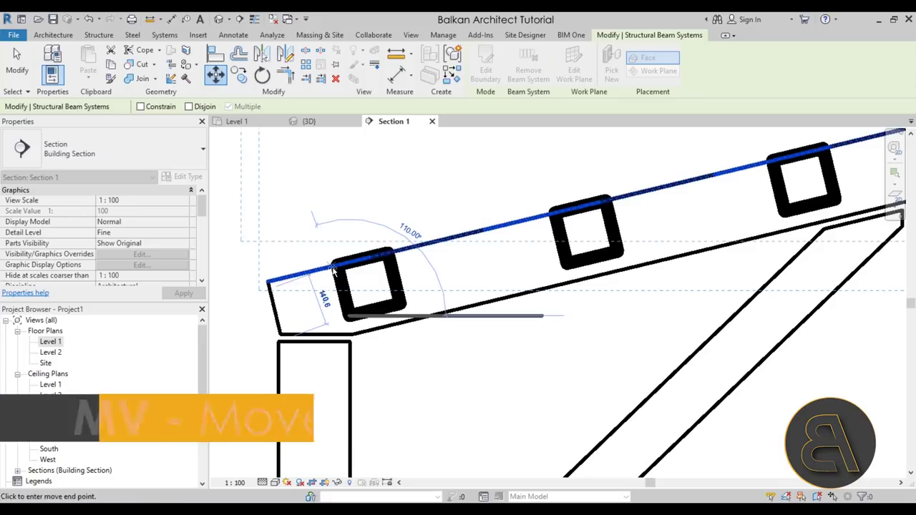
pyautogui.click(338, 267)
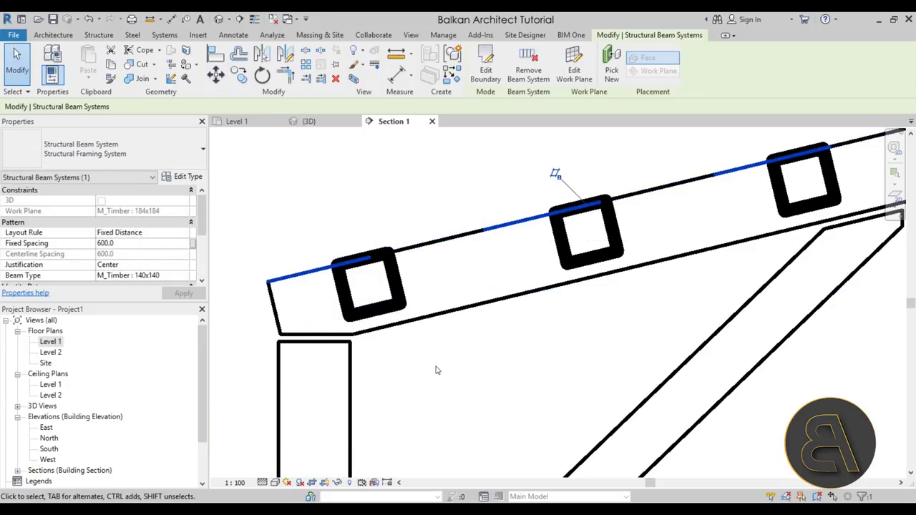
# Try to shift the beam system up off the top chord directly in the section, and undo the attempt.
pyautogui.scroll(-2, 407, 342)
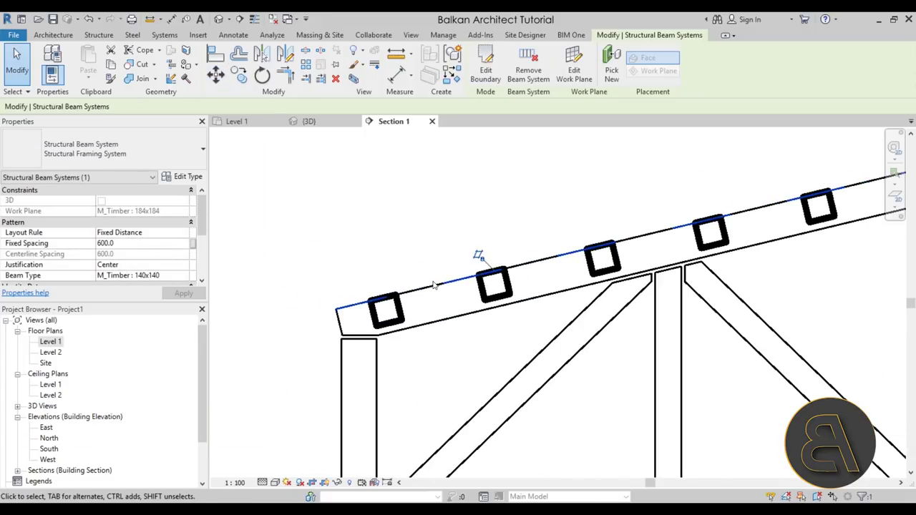
pyautogui.moveTo(436, 285); pyautogui.dragTo(550, 216)
pyautogui.scroll(-2, 438, 261)
pyautogui.moveTo(438, 261); pyautogui.dragTo(341, 310, button='middle')
pyautogui.click(88, 19)
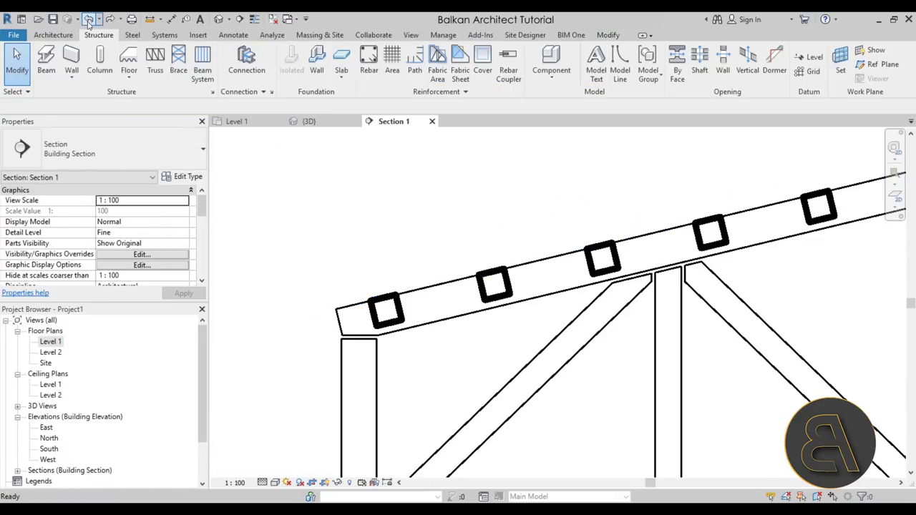
# Dissociate the beam system from its work plane and move it so the purlins rest on top of the sloping chord.
pyautogui.click(386, 296)
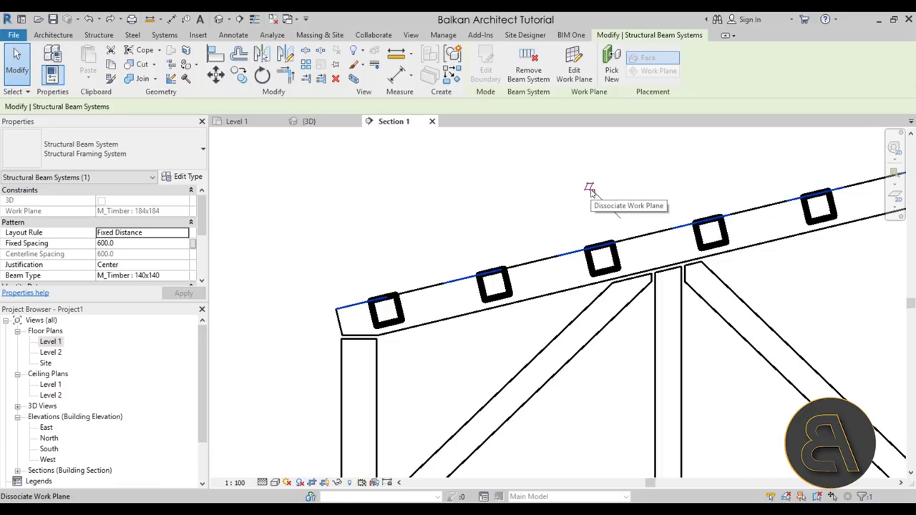
pyautogui.click(590, 189)
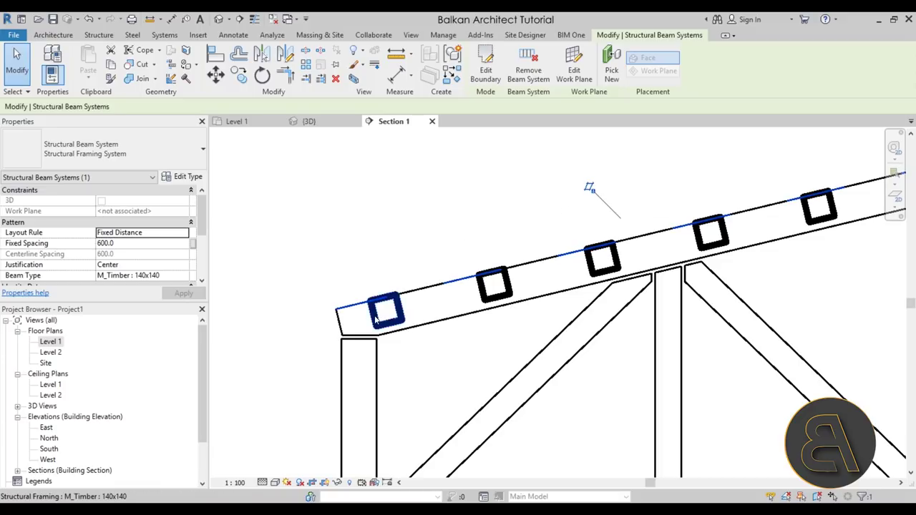
pyautogui.click(215, 76)
pyautogui.click(376, 325)
pyautogui.click(362, 315)
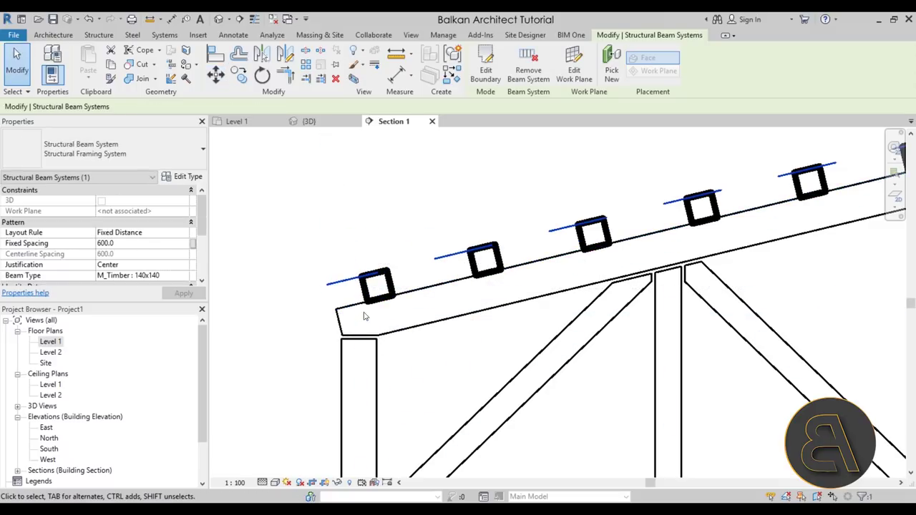
# Turn on thin lines and check how the eave purlin sits on the truss's top chord.
pyautogui.scroll(3, 365, 315)
pyautogui.click(251, 20)
pyautogui.click(375, 180)
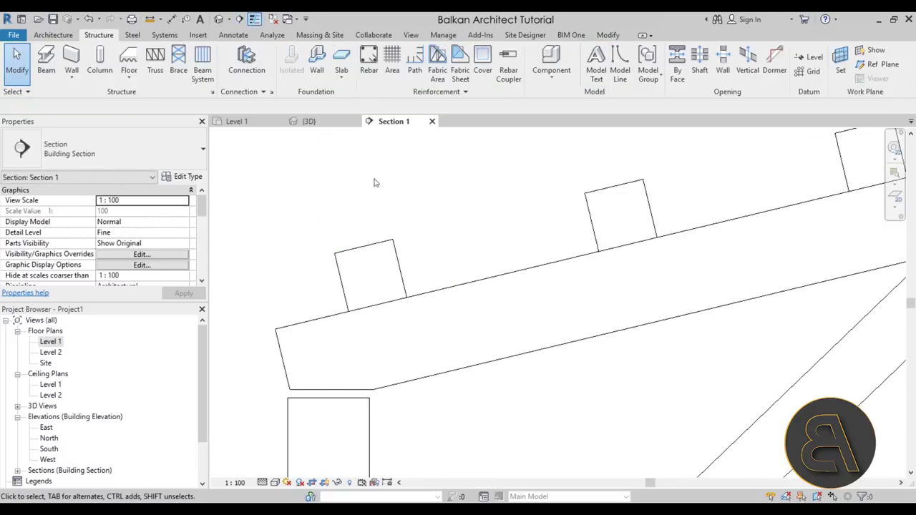
pyautogui.click(353, 314)
pyautogui.scroll(3, 306, 307)
pyautogui.scroll(-6, 305, 306)
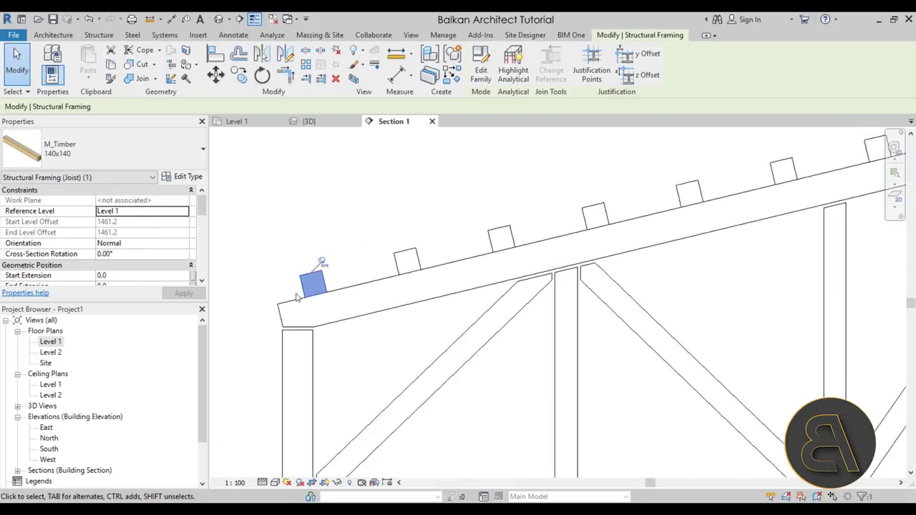
pyautogui.press('Escape')
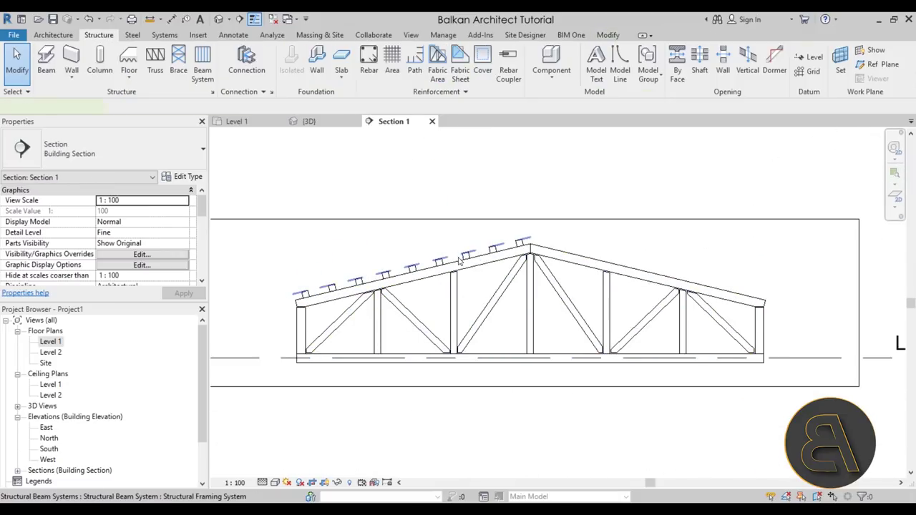
# Mirror the beam system onto the opposite roof slope, using the truss's central vertical post as the axis.
pyautogui.click(460, 262)
pyautogui.scroll(3, 487, 301)
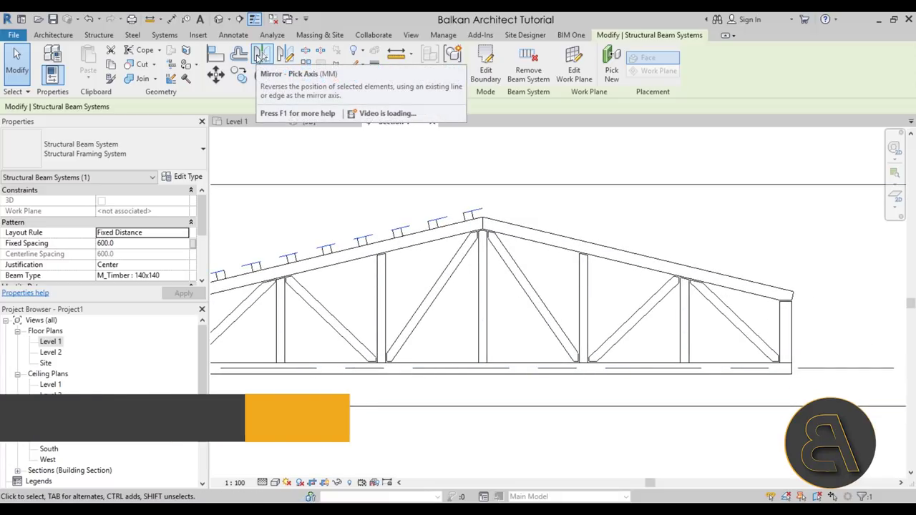
pyautogui.click(261, 57)
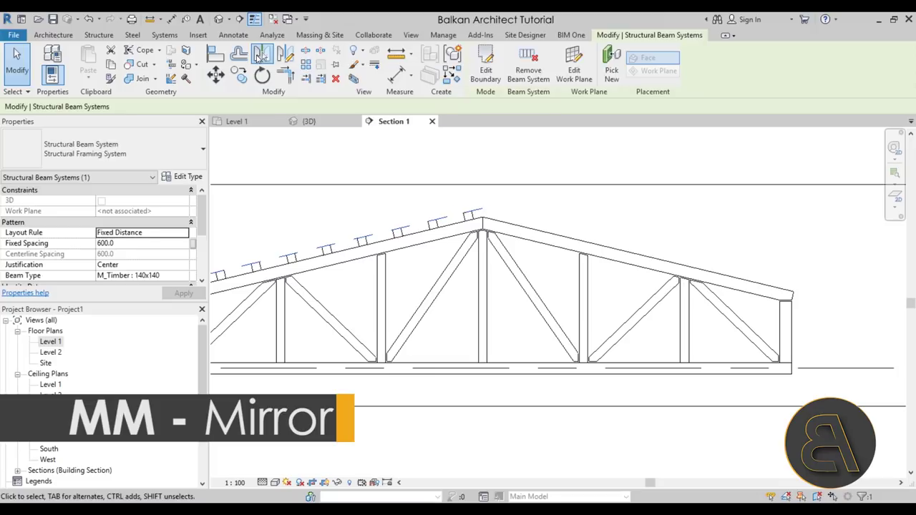
pyautogui.click(483, 271)
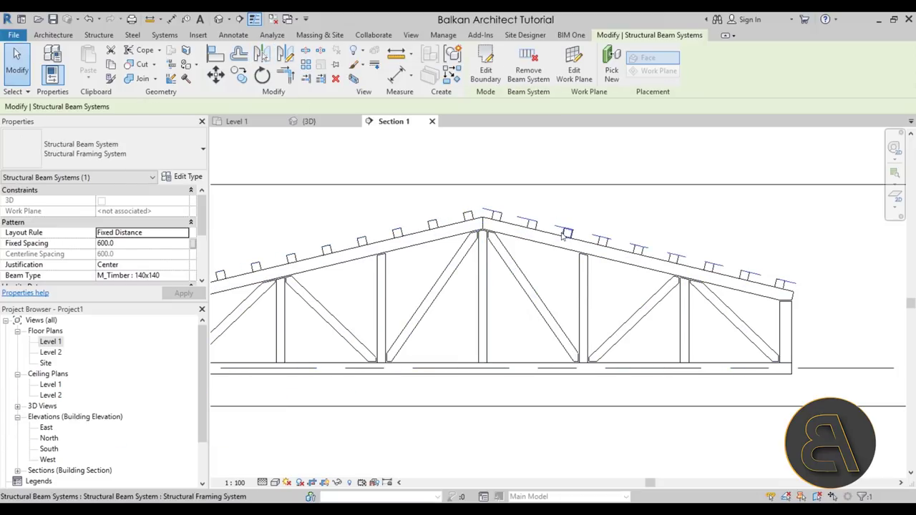
pyautogui.click(671, 227)
# In the 3D view, start a Roof by Extrusion with its work plane on the front face of the frontmost truss's top chord.
pyautogui.click(226, 24)
pyautogui.keyDown('shift'); pyautogui.moveTo(616, 215); pyautogui.dragTo(346, 383, button='middle'); pyautogui.keyUp('shift')
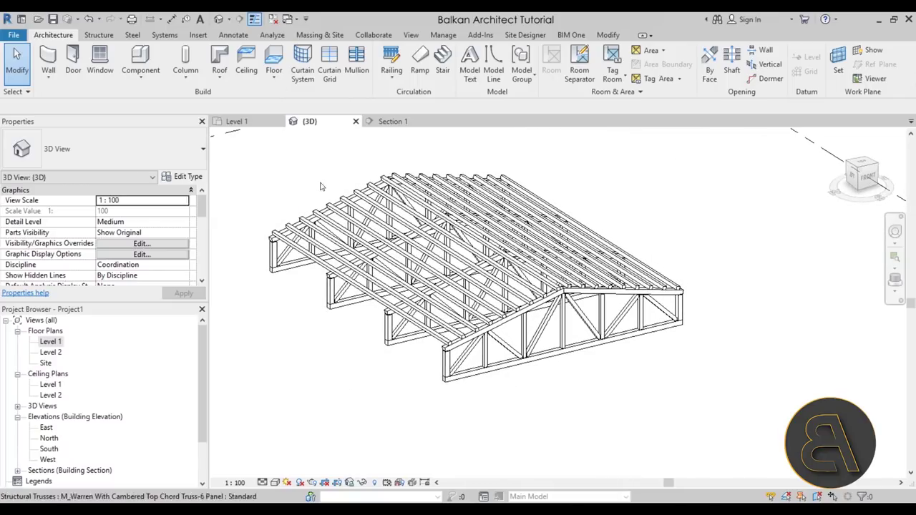
pyautogui.click(219, 75)
pyautogui.click(236, 122)
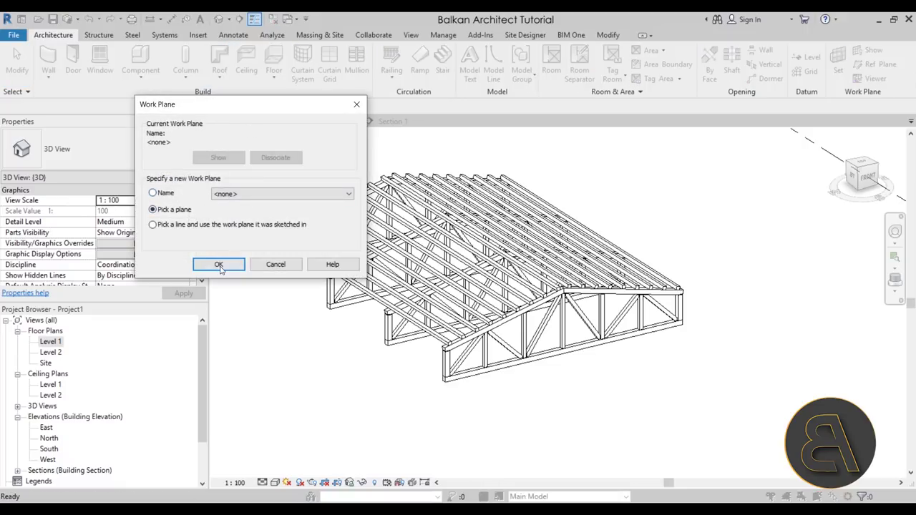
pyautogui.click(218, 264)
pyautogui.scroll(5, 484, 295)
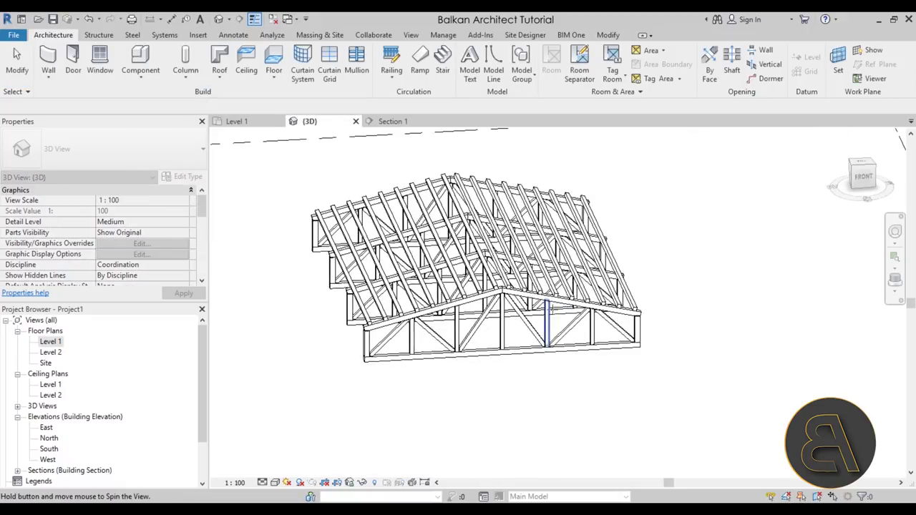
pyautogui.click(484, 295)
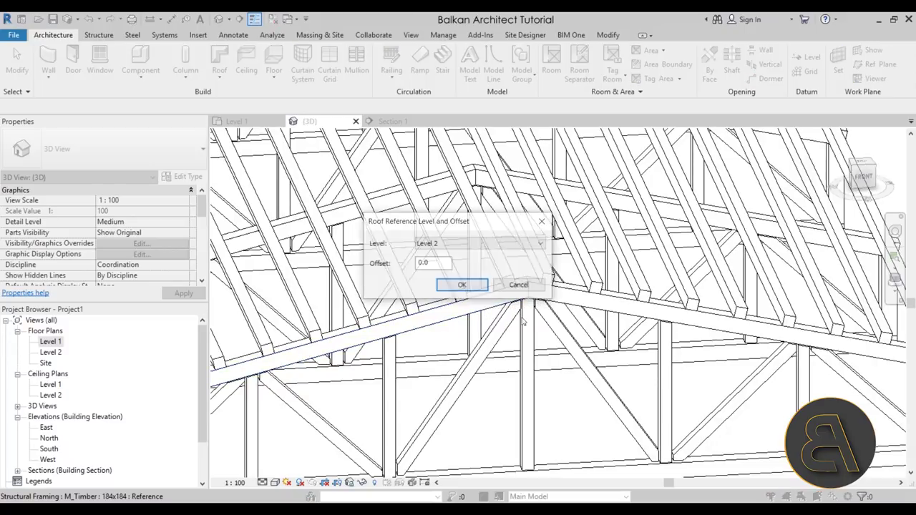
# Set the extrusion roof's reference level to Level 2 with 0.0 offset, and choose the Basic Roof type Generic - 125mm.
pyautogui.click(433, 245)
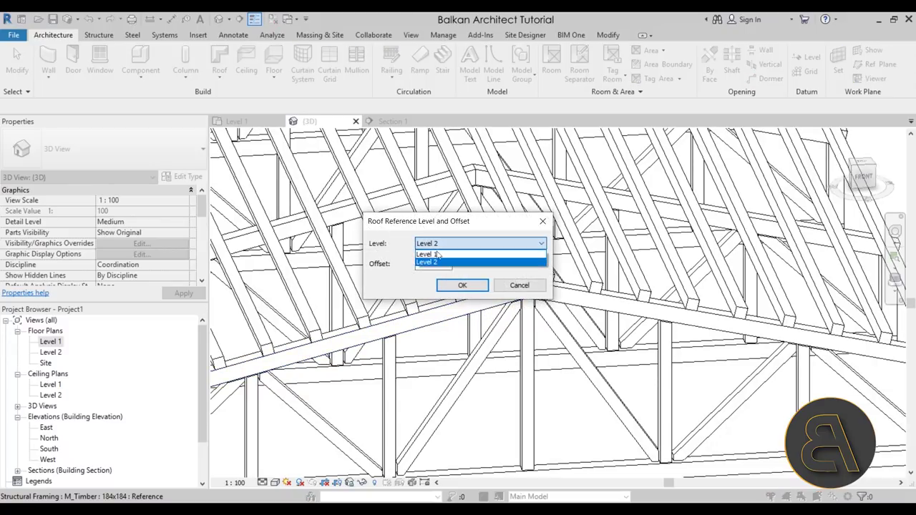
pyautogui.click(434, 263)
pyautogui.click(462, 285)
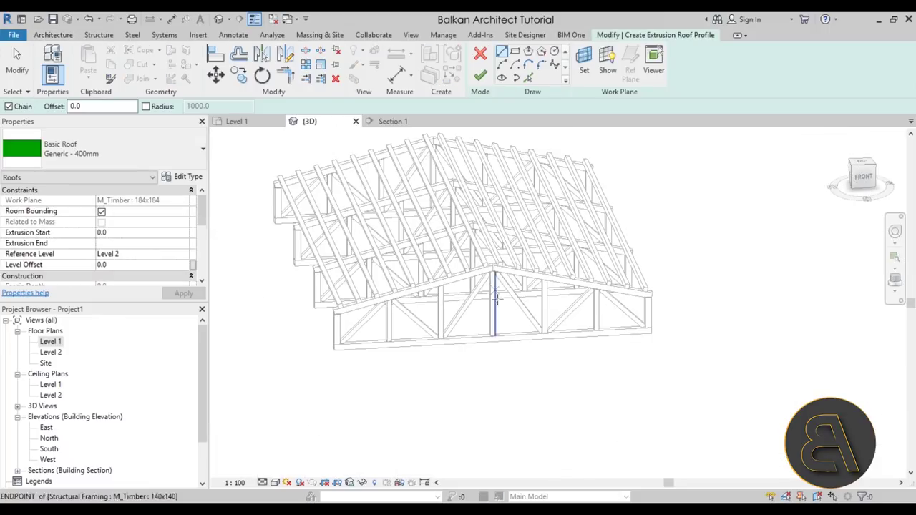
pyautogui.click(112, 153)
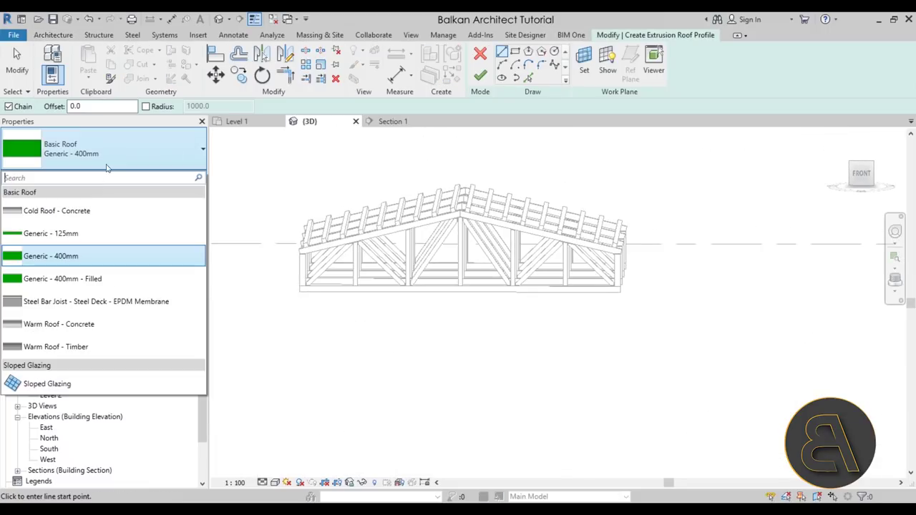
pyautogui.click(50, 236)
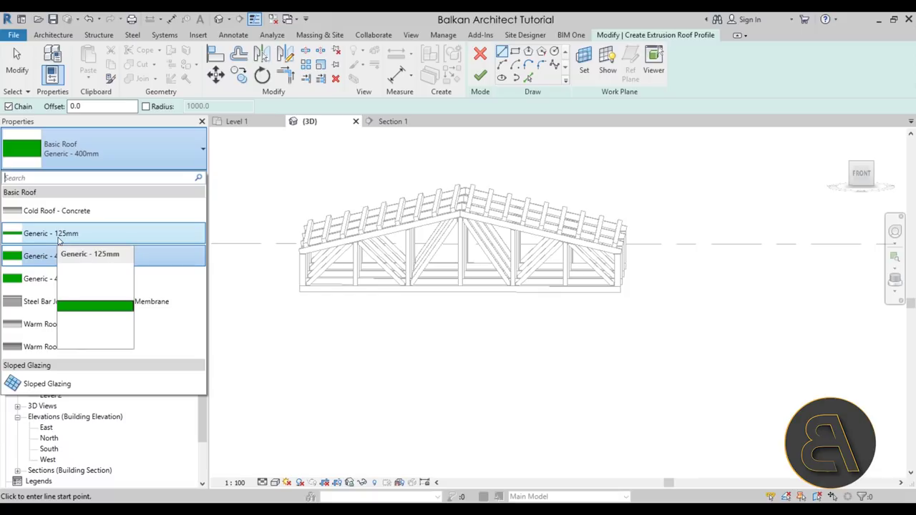
pyautogui.click(59, 239)
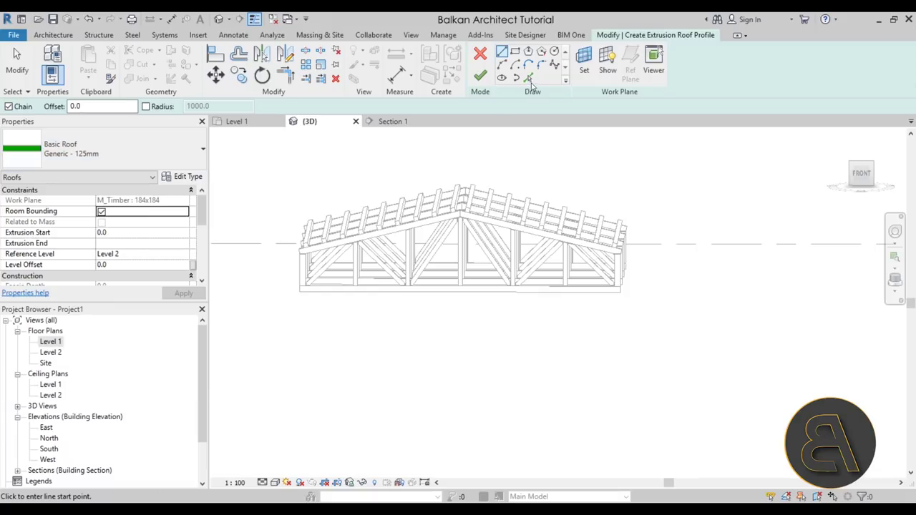
# Create roof profile lines on both slopes by picking truss and purlin edges with an offset of 125 mm.
pyautogui.click(529, 79)
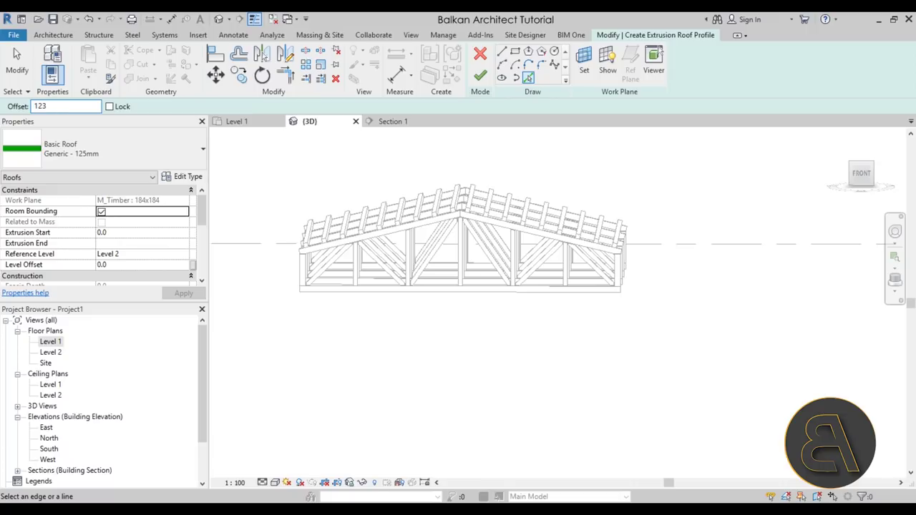
pyautogui.scroll(6, 376, 205)
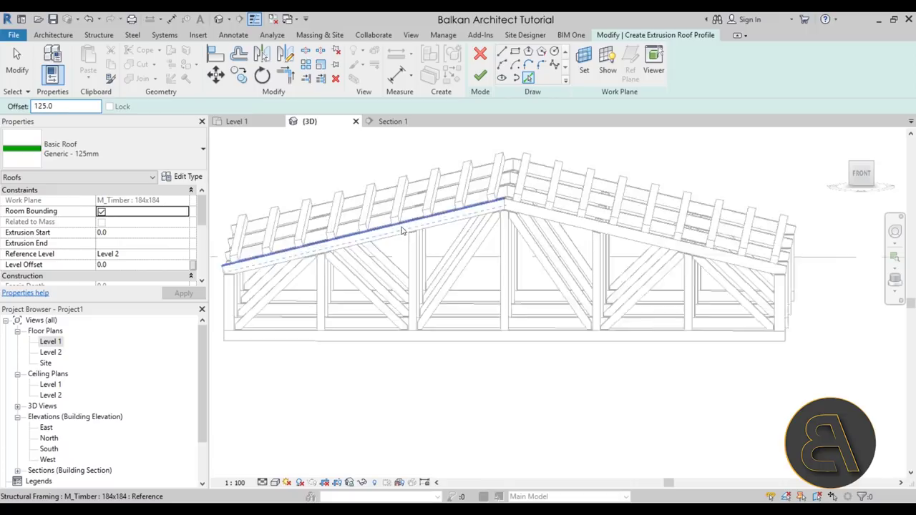
pyautogui.scroll(-5, 380, 202)
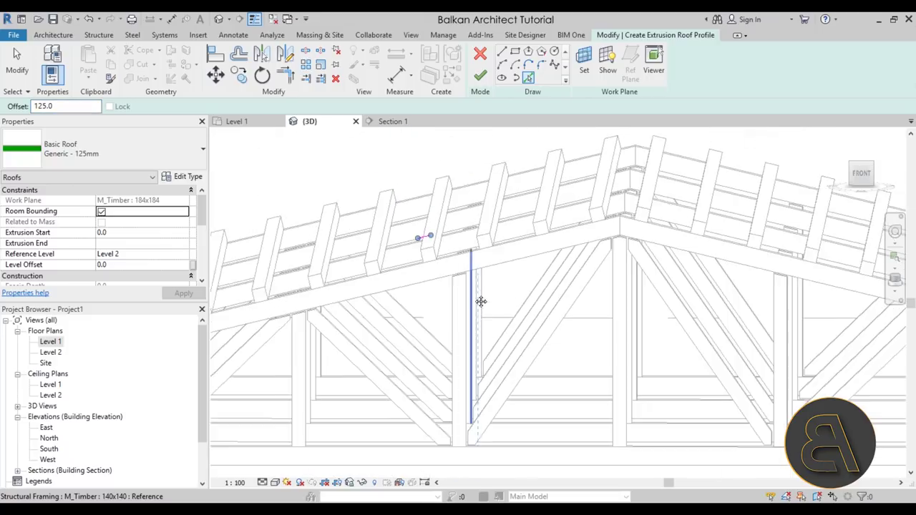
pyautogui.scroll(5, 487, 215)
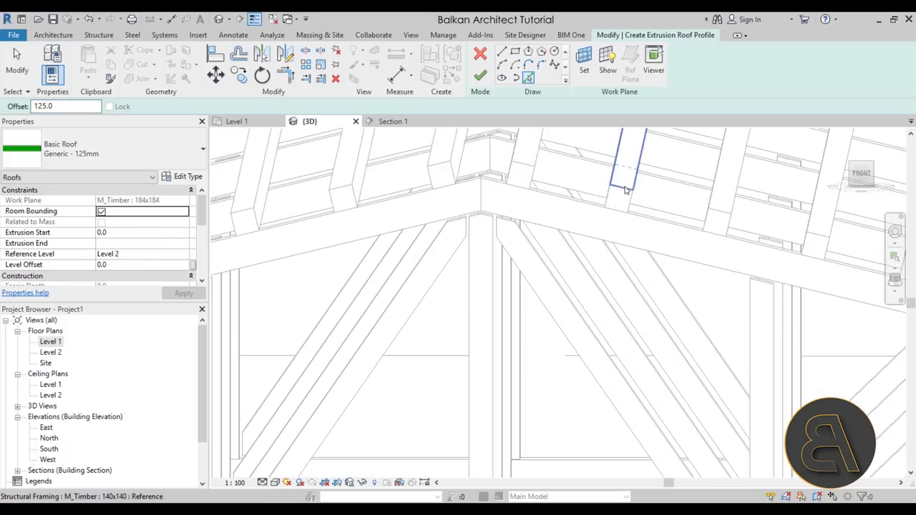
pyautogui.scroll(-5, 624, 167)
pyautogui.keyDown('shift'); pyautogui.moveTo(591, 221); pyautogui.dragTo(569, 261, button='middle'); pyautogui.keyUp('shift')
# Trim/Extend the two short profile lines to a corner above the ridge.
pyautogui.click(285, 76)
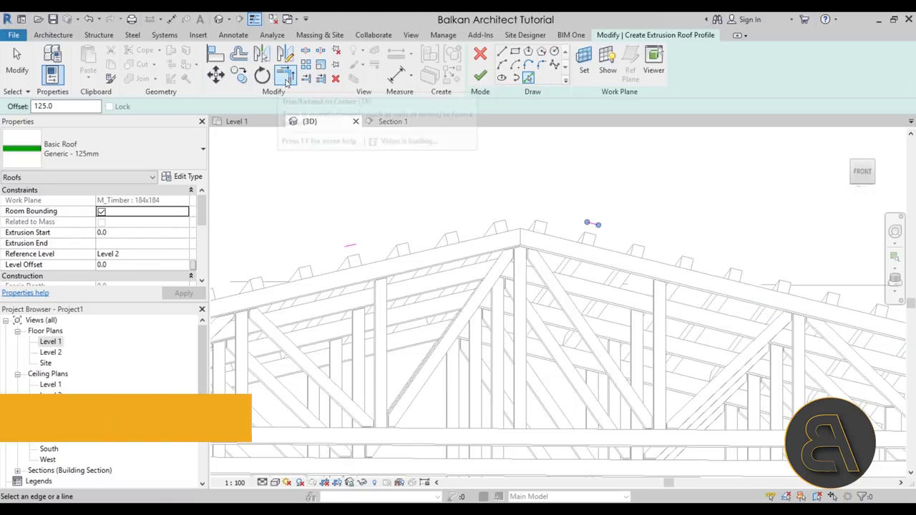
pyautogui.click(351, 246)
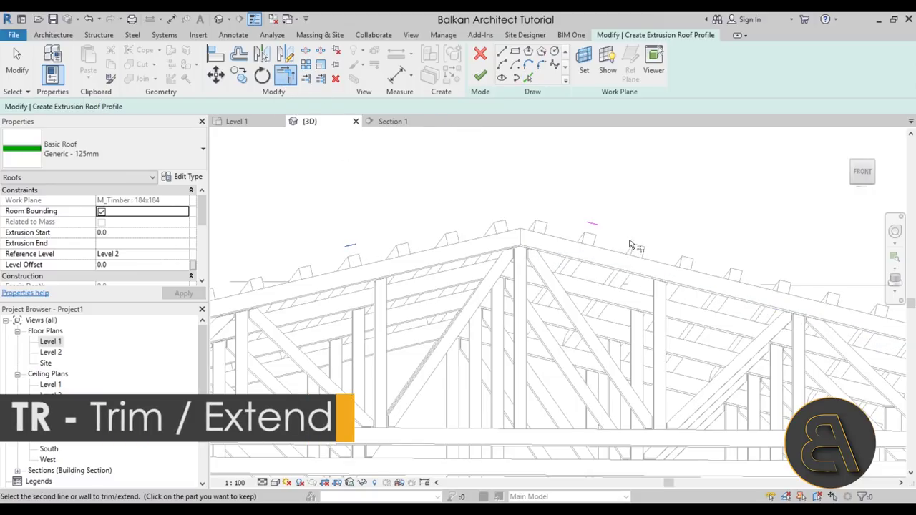
pyautogui.click(592, 225)
pyautogui.scroll(-4, 711, 205)
pyautogui.press('Escape')
# Stretch the outer ends of both profile lines down to the eaves, each about 5300 mm long.
pyautogui.click(549, 218)
pyautogui.moveTo(550, 217); pyautogui.dragTo(410, 252)
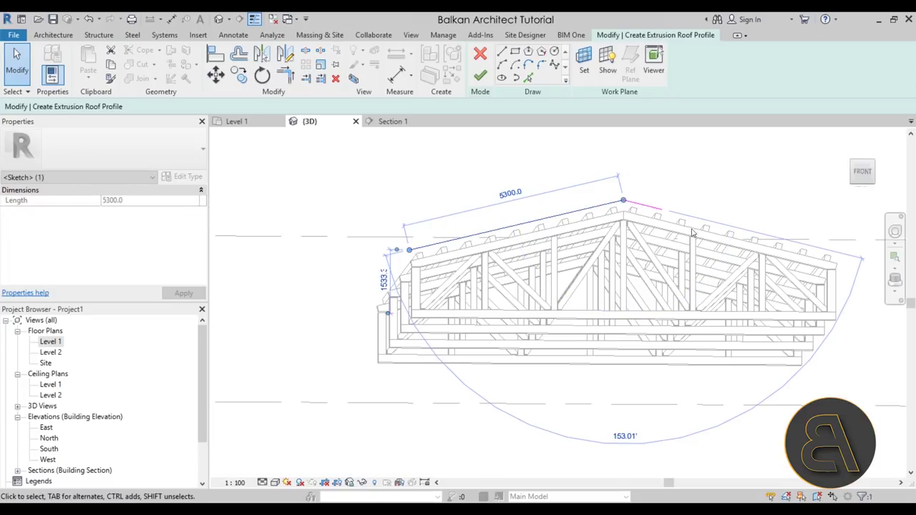
pyautogui.click(640, 210)
pyautogui.moveTo(650, 212); pyautogui.dragTo(838, 248)
pyautogui.scroll(-4, 788, 258)
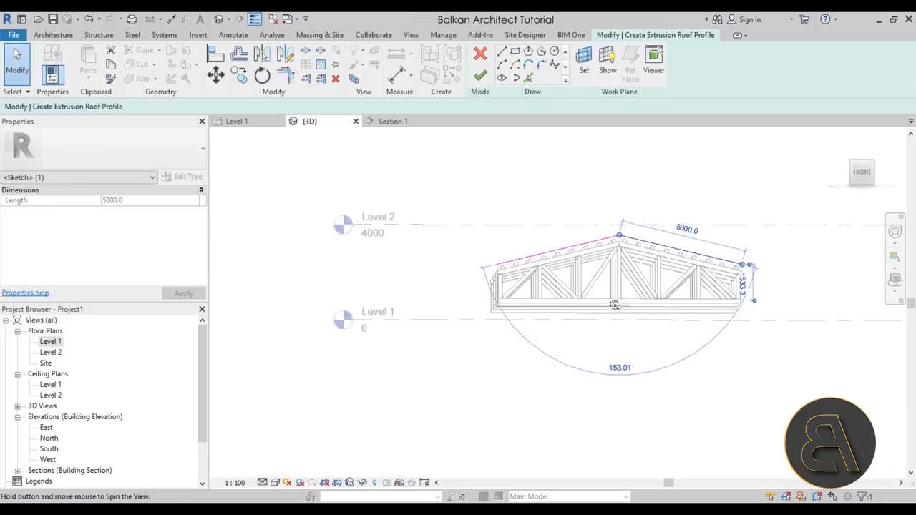
pyautogui.keyDown('shift'); pyautogui.moveTo(544, 186); pyautogui.dragTo(512, 147, button='middle'); pyautogui.keyUp('shift')
# Finish the extrusion roof profile and stretch the roof's ends so it covers the whole row of trusses.
pyautogui.click(480, 75)
pyautogui.moveTo(501, 272)
pyautogui.keyDown('shift'); pyautogui.mouseDown(button='middle')
pyautogui.moveTo(544, 282)
pyautogui.moveTo(566, 311)
pyautogui.moveTo(644, 279)
pyautogui.mouseUp(button='middle'); pyautogui.keyUp('shift')
pyautogui.scroll(-3, 663, 271)
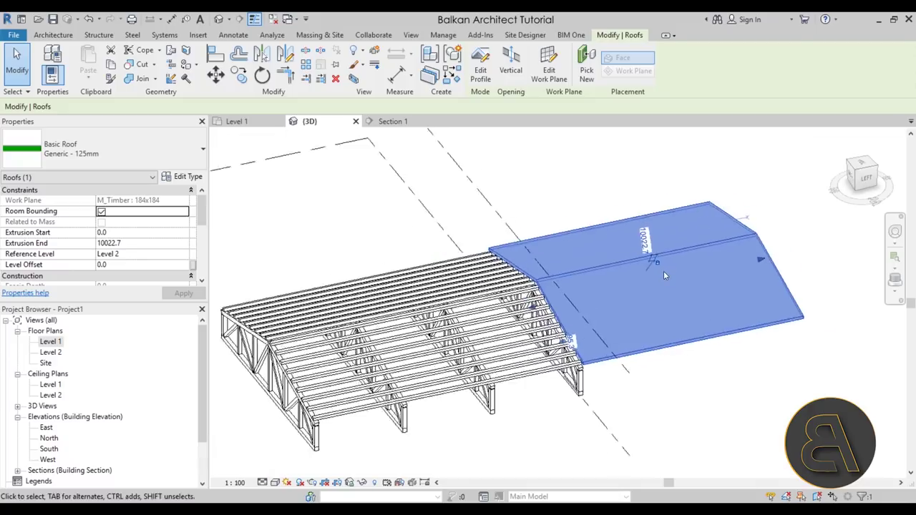
pyautogui.moveTo(601, 273); pyautogui.dragTo(564, 231)
pyautogui.moveTo(799, 245); pyautogui.dragTo(607, 270)
pyautogui.click(713, 368)
pyautogui.keyDown('shift'); pyautogui.moveTo(713, 368); pyautogui.dragTo(613, 245, button='middle'); pyautogui.keyUp('shift')
pyautogui.keyDown('shift'); pyautogui.moveTo(559, 175); pyautogui.dragTo(636, 441, button='middle'); pyautogui.keyUp('shift')
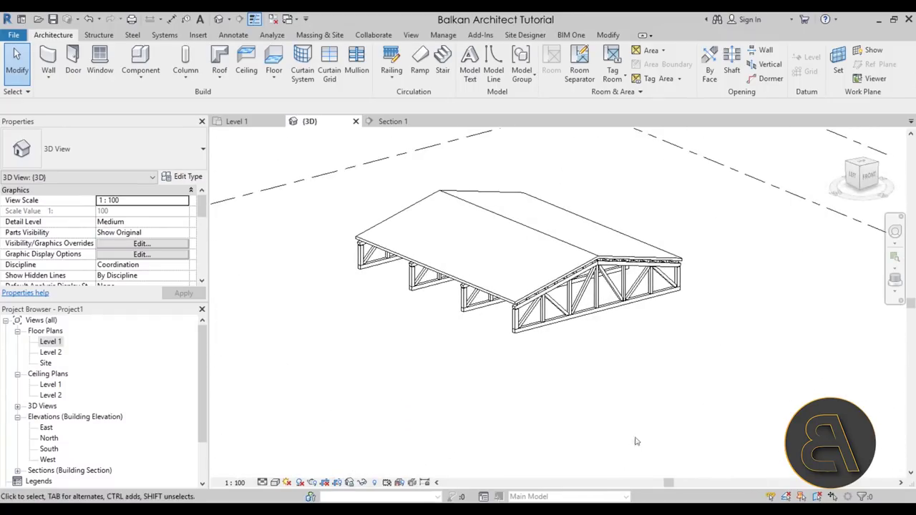
pyautogui.moveTo(673, 374); pyautogui.dragTo(371, 371, button='middle')
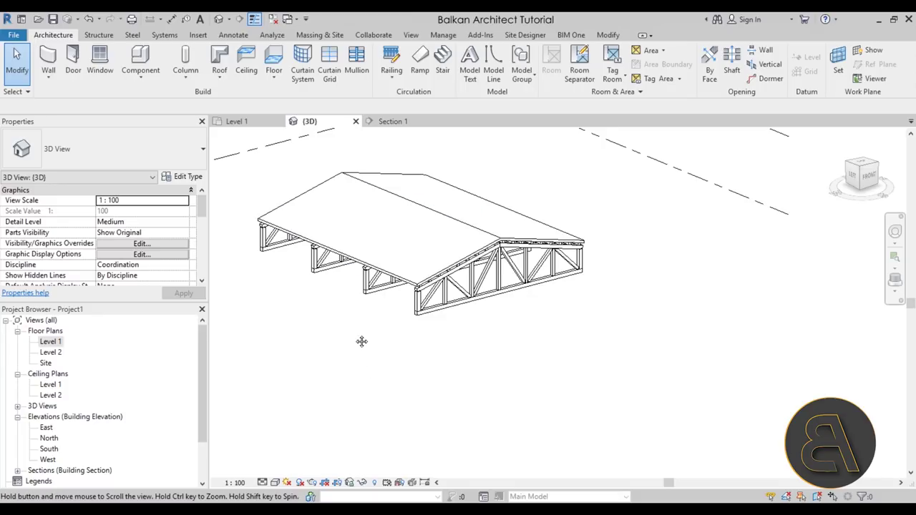
pyautogui.scroll(-3, 362, 342)
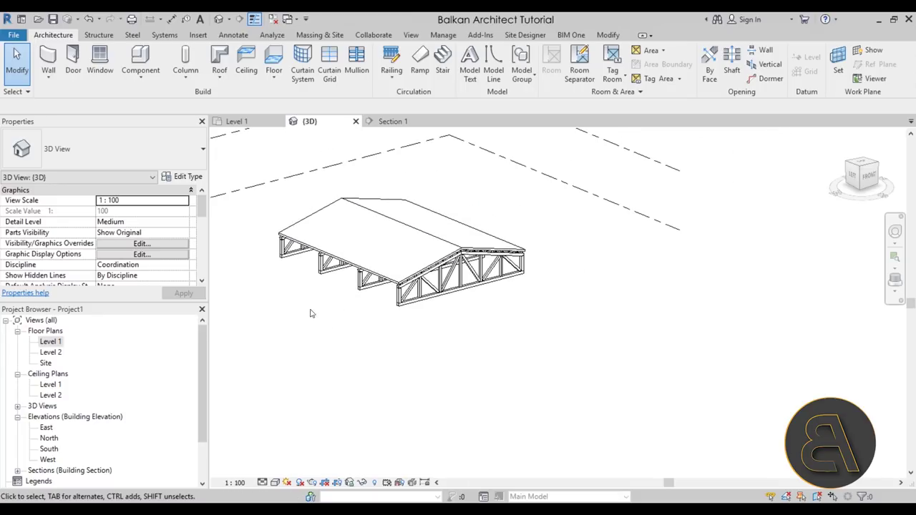
pyautogui.moveTo(315, 323); pyautogui.dragTo(379, 297, button='middle')
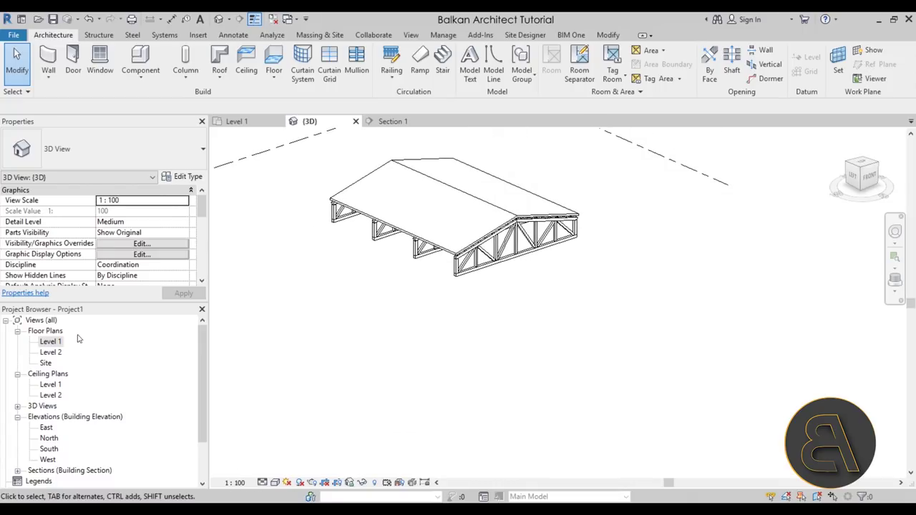
# Open the Level 1 floor plan at the empty area beyond the row of trusses.
pyautogui.doubleClick(57, 343)
pyautogui.scroll(-5, 430, 279)
pyautogui.moveTo(444, 309); pyautogui.dragTo(405, 277, button='middle')
pyautogui.scroll(1, 405, 277)
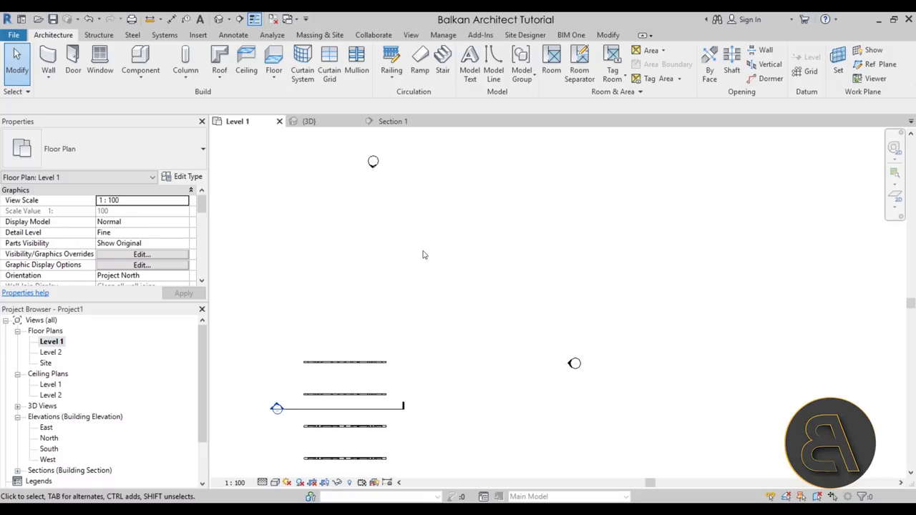
# Start a Roof by Footprint and sketch a rectangular boundary about 9600 mm wide and 11800 mm long in the empty area.
pyautogui.click(227, 68)
pyautogui.click(291, 209)
pyautogui.click(286, 216)
pyautogui.click(312, 229)
pyautogui.click(579, 52)
pyautogui.click(412, 206)
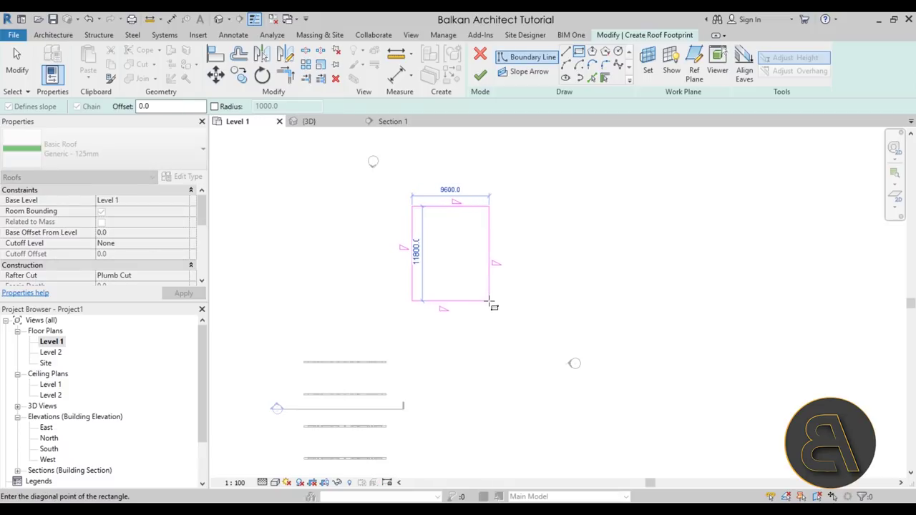
pyautogui.click(491, 301)
pyautogui.scroll(2, 472, 247)
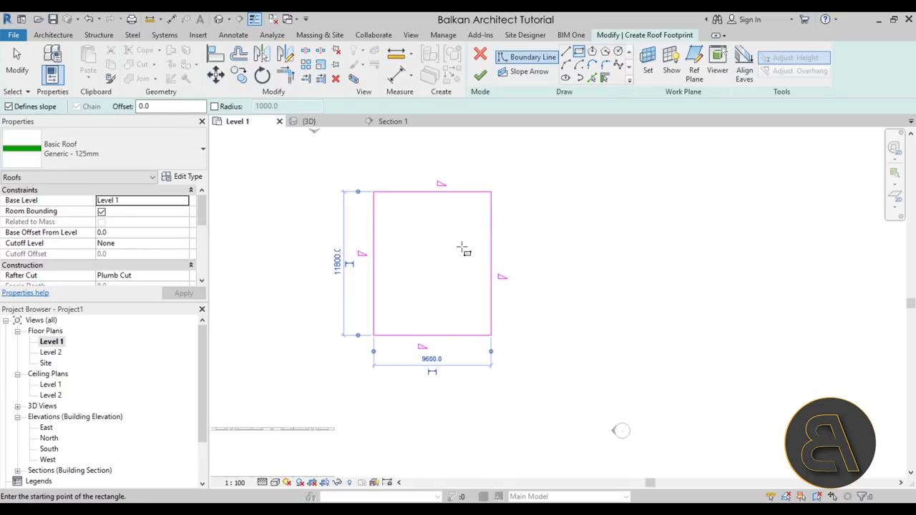
pyautogui.press('Escape')
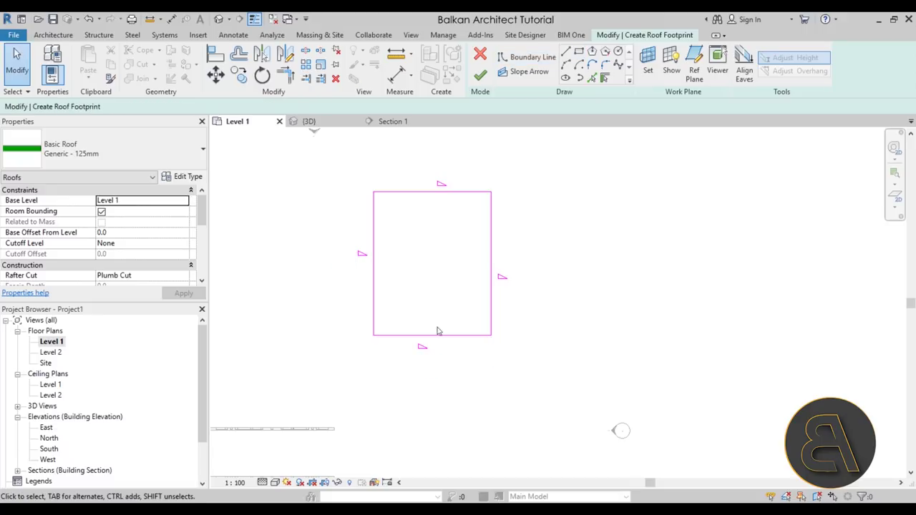
# Turn off the slope definition for the two short 9600 mm boundary edges and finish the footprint roof.
pyautogui.moveTo(443, 392); pyautogui.dragTo(423, 104)
pyautogui.moveTo(426, 168); pyautogui.dragTo(426, 169)
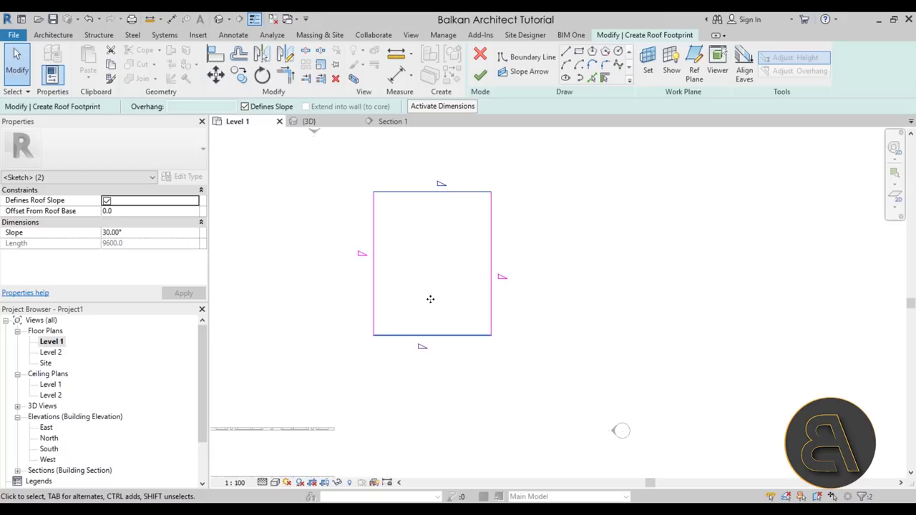
pyautogui.click(265, 108)
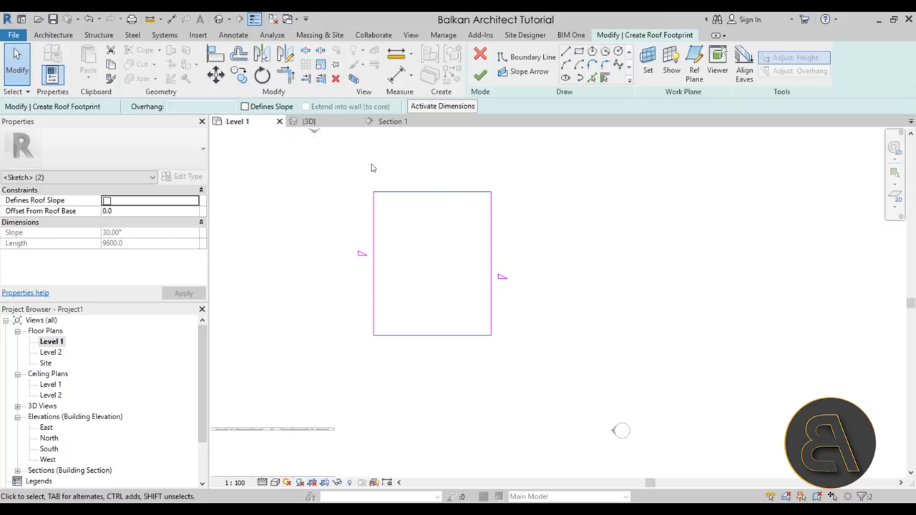
pyautogui.click(349, 206)
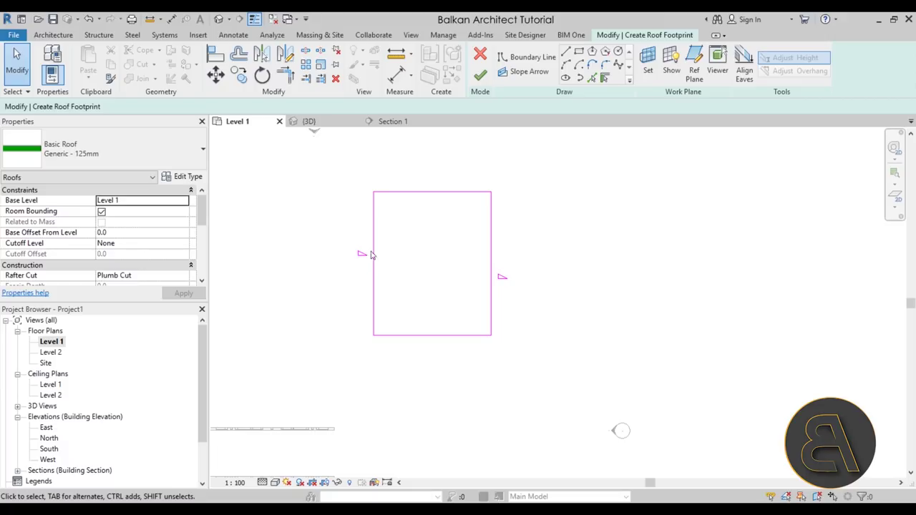
pyautogui.click(480, 75)
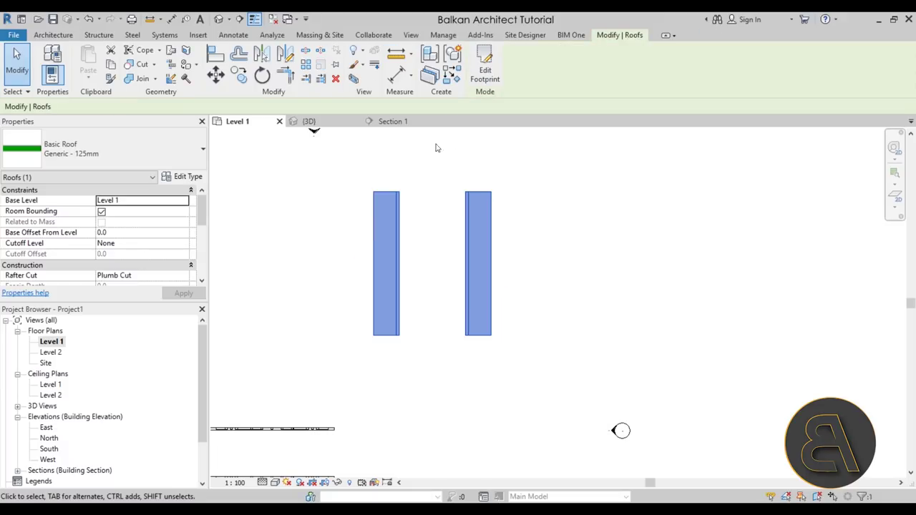
# In the 3D view, set the footprint roof's slope to 20°.
pyautogui.click(219, 22)
pyautogui.keyDown('shift'); pyautogui.moveTo(548, 342); pyautogui.dragTo(406, 298, button='middle'); pyautogui.keyUp('shift')
pyautogui.moveTo(645, 406); pyautogui.dragTo(463, 307, button='middle')
pyautogui.click(463, 309)
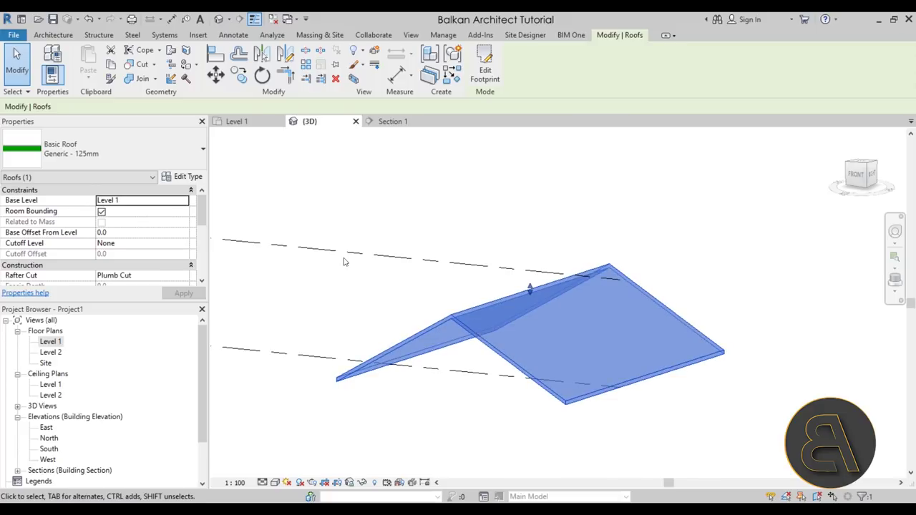
pyautogui.scroll(-4, 159, 227)
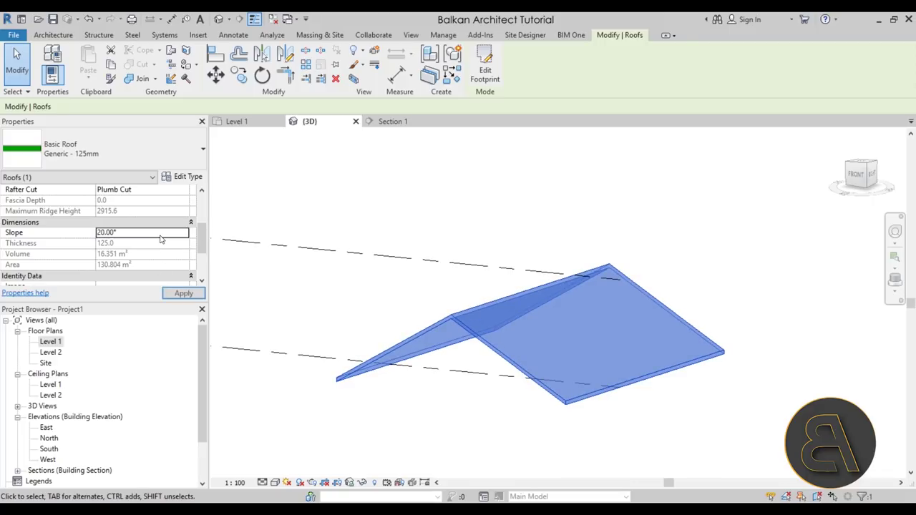
pyautogui.click(370, 217)
pyautogui.keyDown('shift'); pyautogui.moveTo(370, 216); pyautogui.dragTo(477, 281, button='middle'); pyautogui.keyUp('shift')
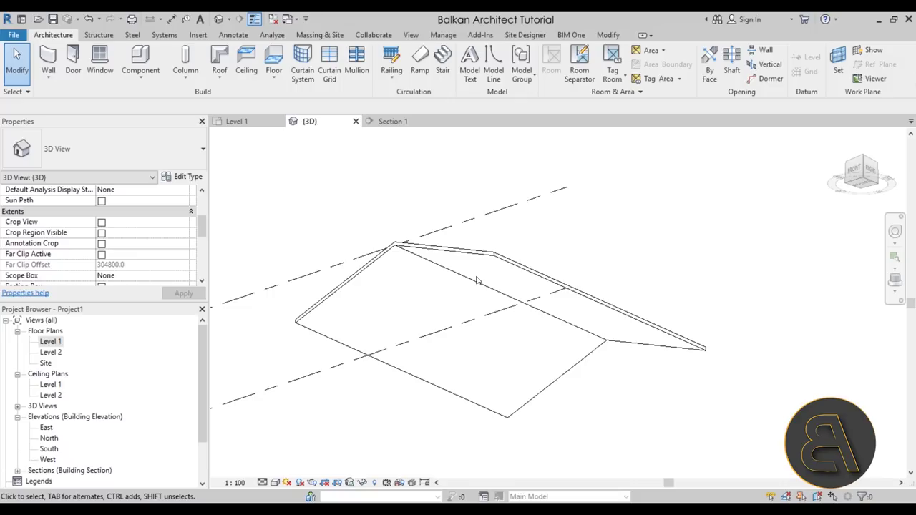
# Start a structural beam system and set its work plane to the underside face of one roof slope.
pyautogui.click(95, 36)
pyautogui.click(203, 65)
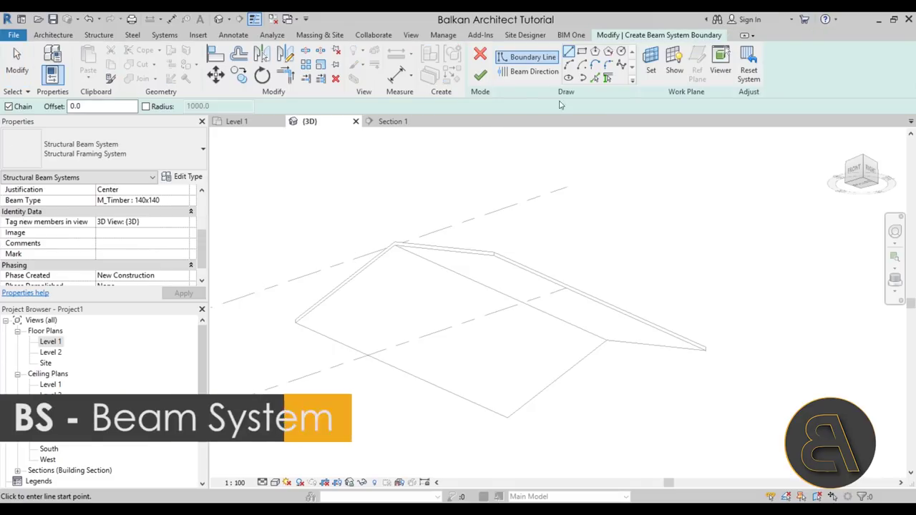
pyautogui.click(651, 65)
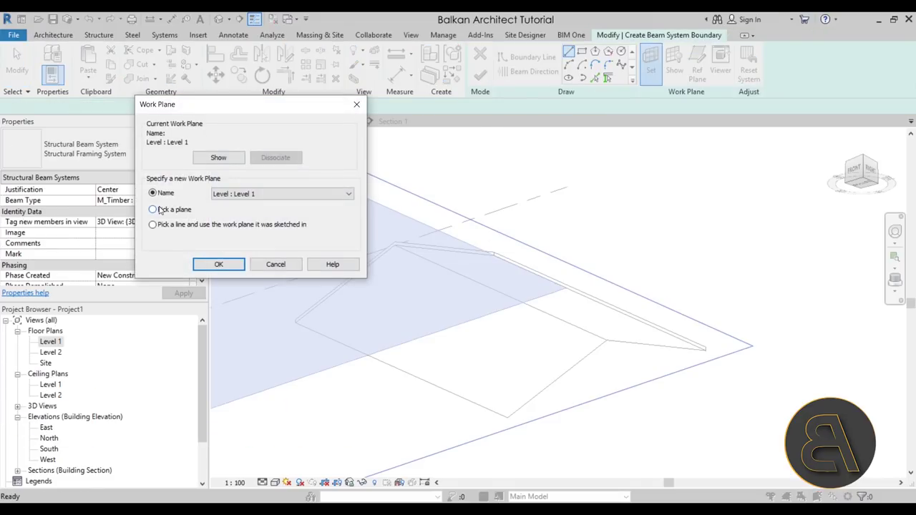
pyautogui.click(219, 265)
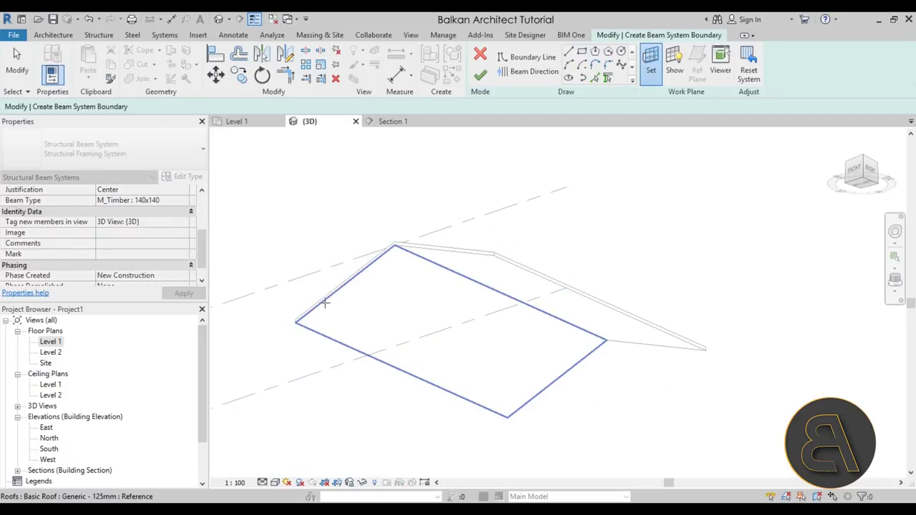
pyautogui.click(324, 302)
pyautogui.click(324, 303)
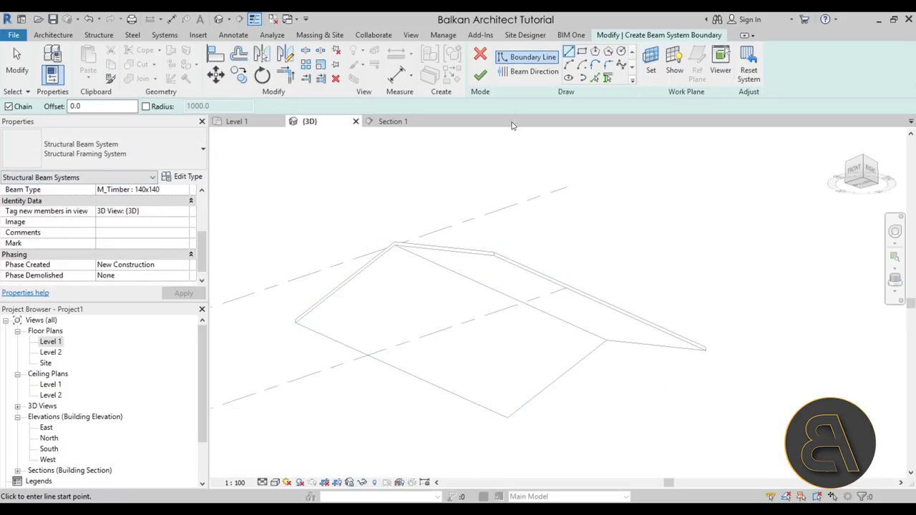
# Sketch a rectangular boundary between opposite corners of the slope's underside and finish the beam system with M_Timber 140x140 beams from ridge to eave.
pyautogui.click(581, 51)
pyautogui.scroll(3, 399, 247)
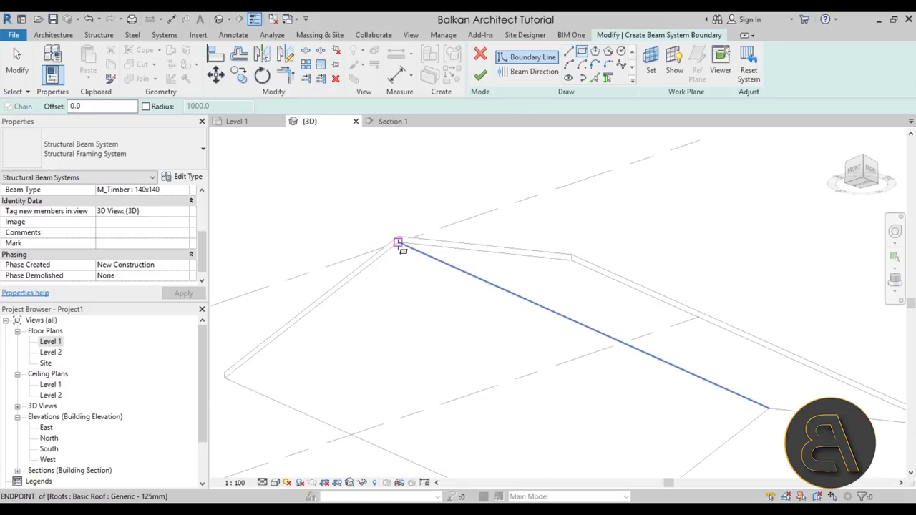
pyautogui.click(398, 245)
pyautogui.scroll(3, 446, 327)
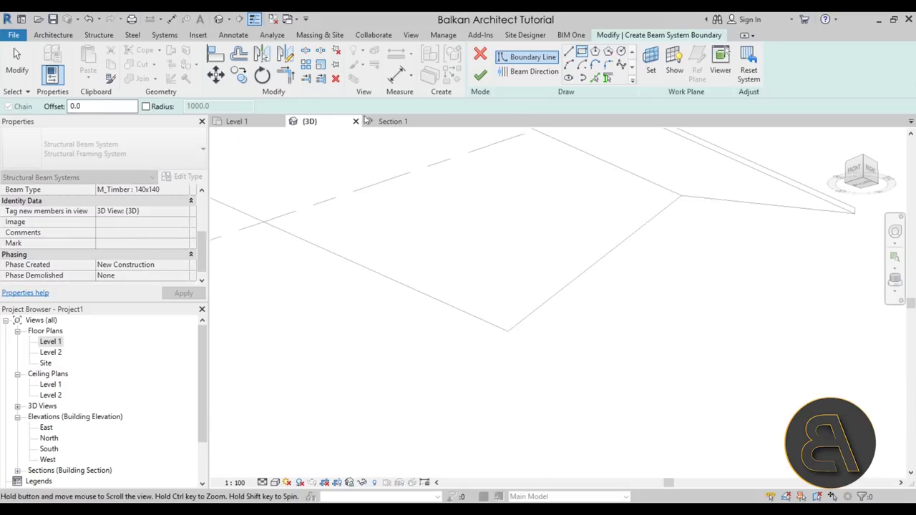
pyautogui.click(509, 330)
pyautogui.scroll(-3, 419, 401)
pyautogui.scroll(2, 337, 236)
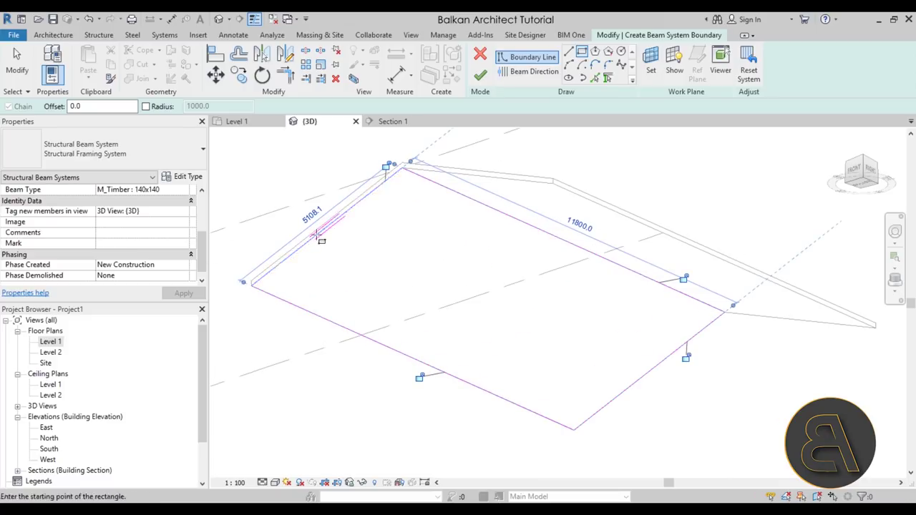
pyautogui.scroll(2, 343, 228)
pyautogui.scroll(-1, 354, 236)
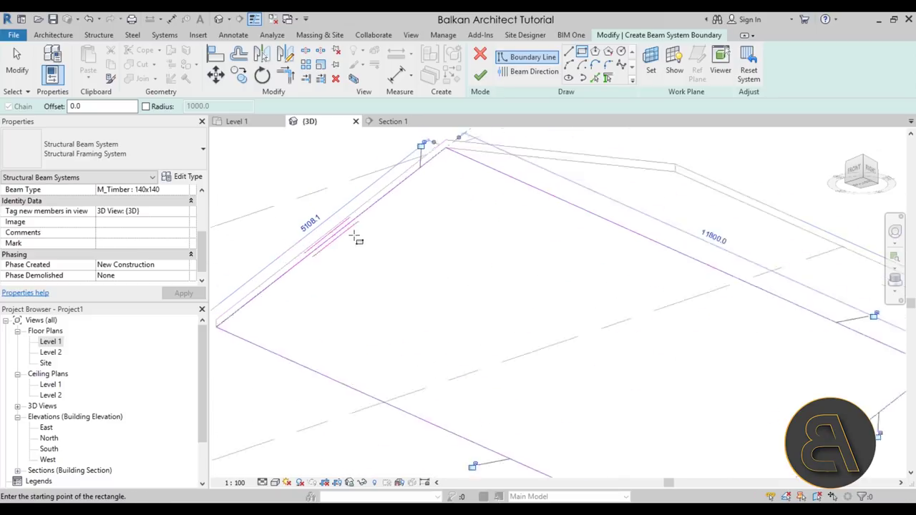
pyautogui.scroll(-1, 356, 238)
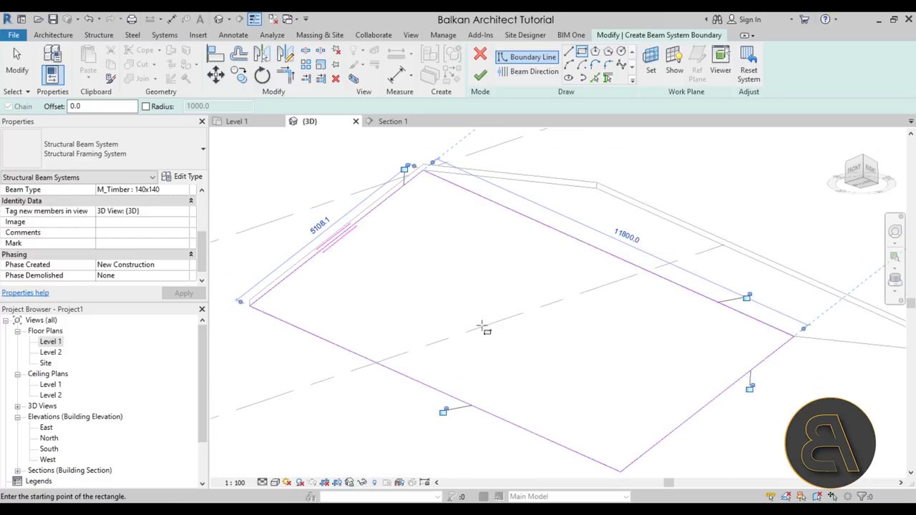
pyautogui.click(479, 77)
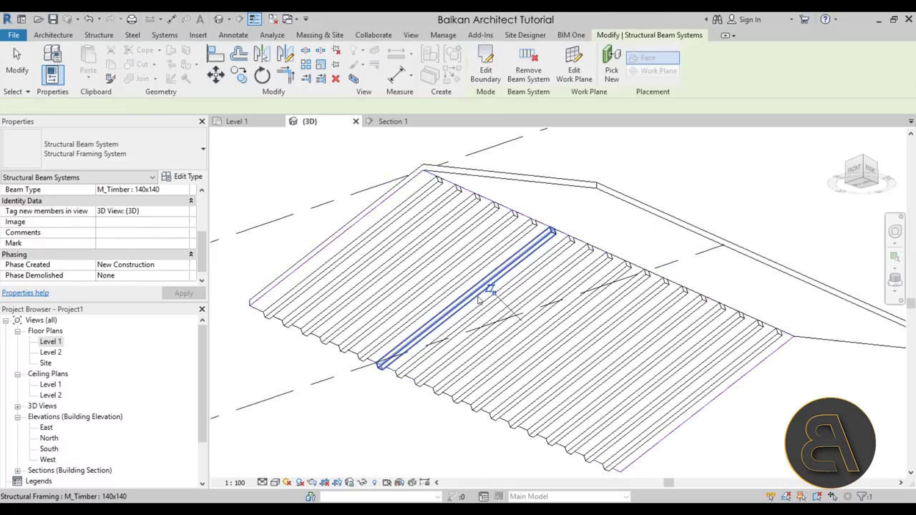
pyautogui.keyDown('shift'); pyautogui.moveTo(487, 286); pyautogui.dragTo(341, 241, button='middle'); pyautogui.keyUp('shift')
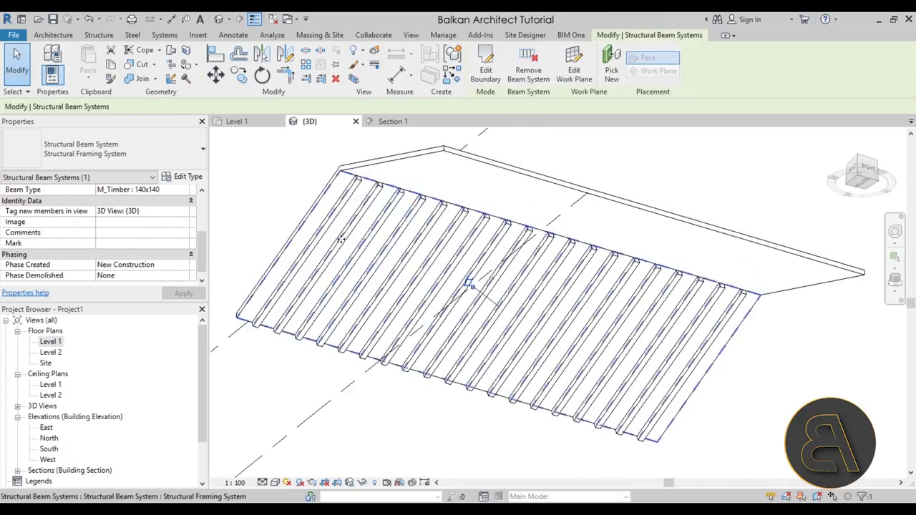
# Set the beam system's fixed spacing to 800 mm.
pyautogui.click(293, 341)
pyautogui.click(261, 343)
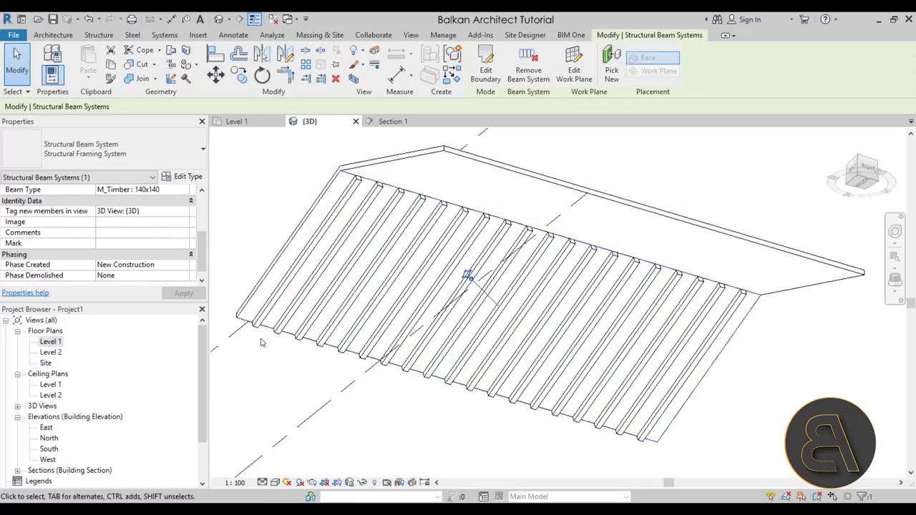
pyautogui.scroll(3, 151, 234)
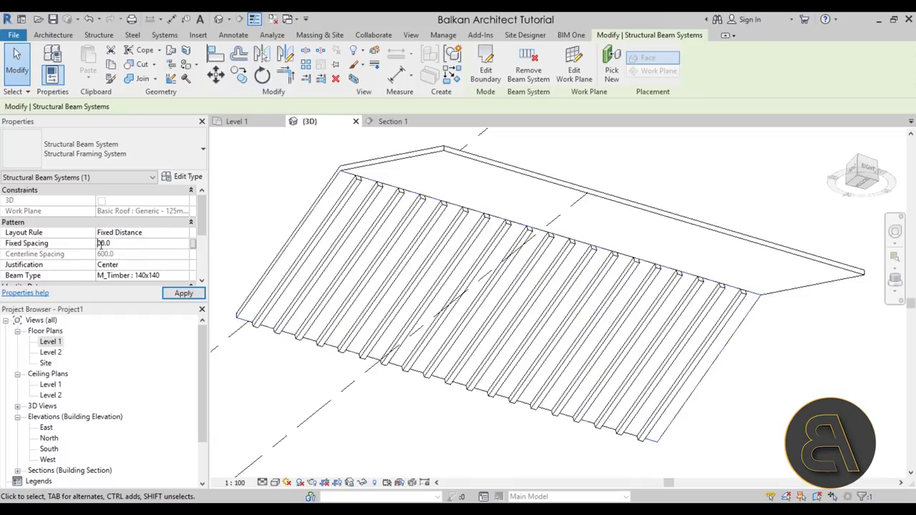
pyautogui.click(293, 211)
pyautogui.keyDown('shift'); pyautogui.moveTo(293, 213); pyautogui.dragTo(301, 245, button='middle'); pyautogui.keyUp('shift')
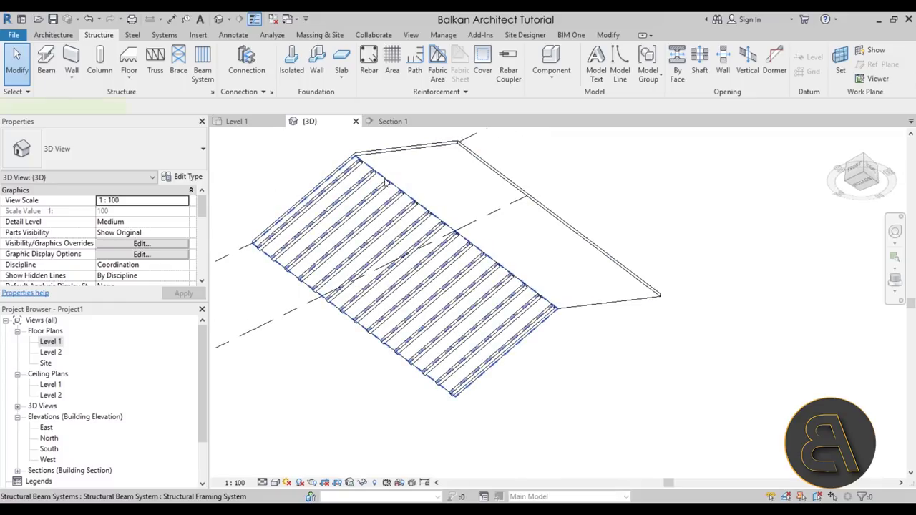
# In the Level 2 plan, mirror a copy of the beam system across the roof ridge onto the opposite slope.
pyautogui.click(329, 232)
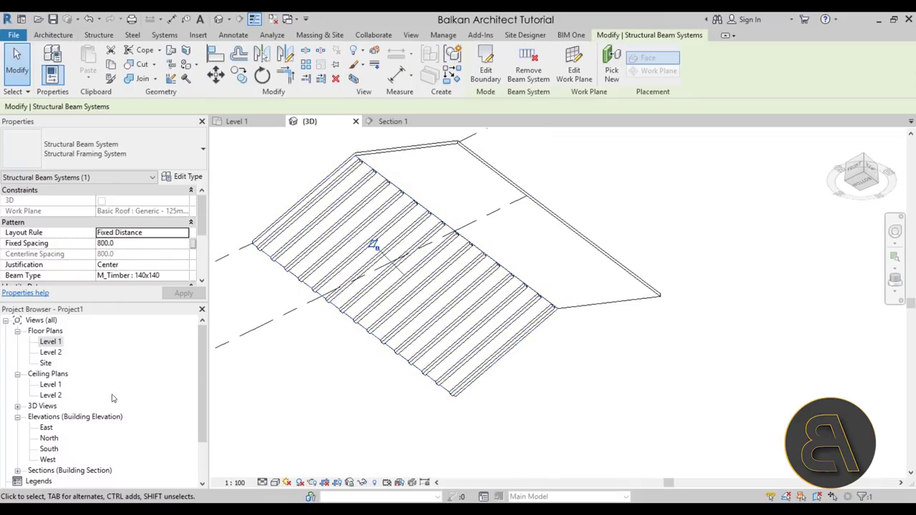
pyautogui.doubleClick(52, 354)
pyautogui.scroll(4, 654, 219)
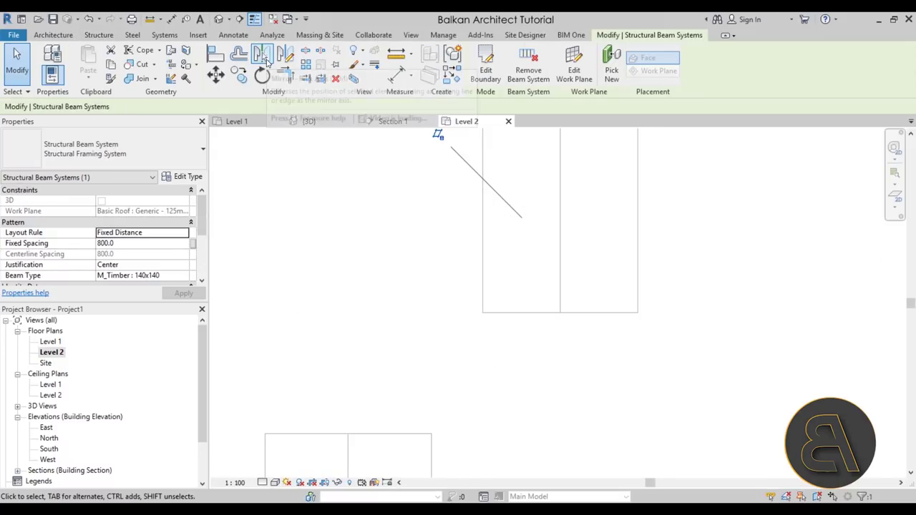
pyautogui.click(266, 62)
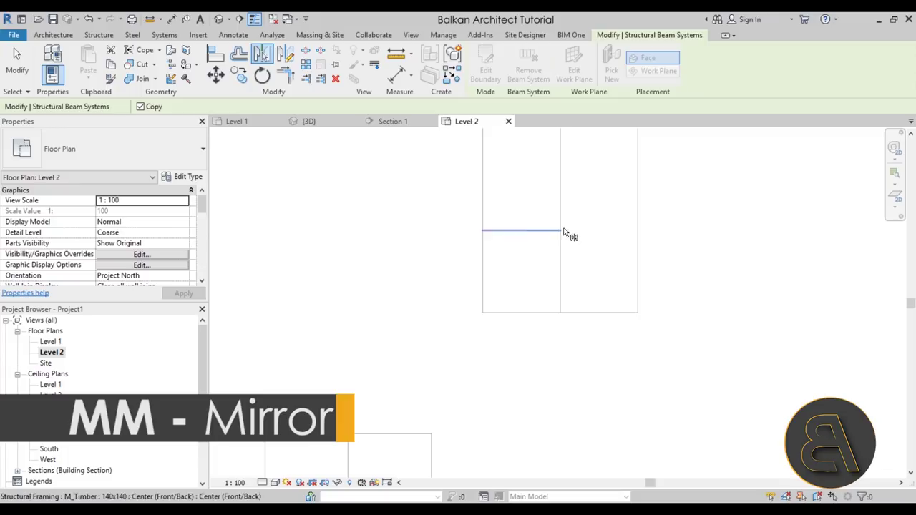
pyautogui.click(563, 232)
pyautogui.click(308, 120)
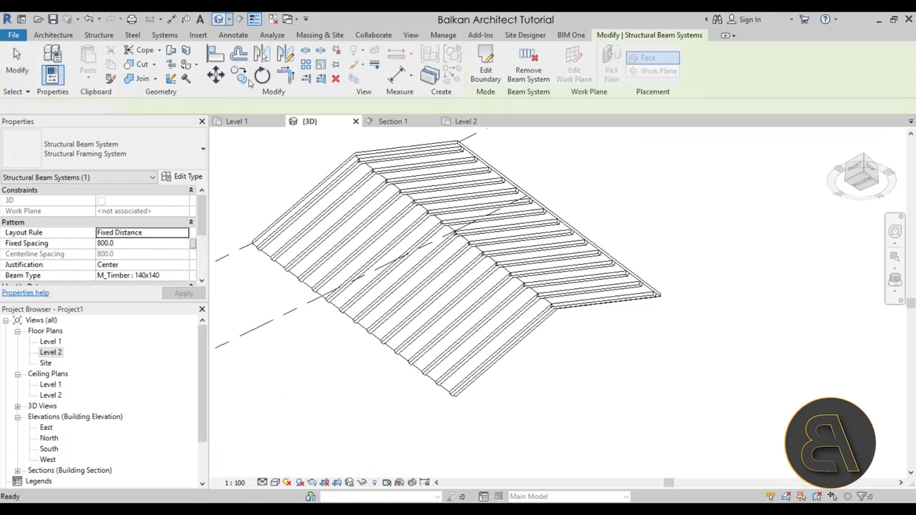
pyautogui.press('Escape')
# Start an in-place model in the Structural Framing category and accept its name.
pyautogui.keyDown('shift'); pyautogui.moveTo(527, 327); pyautogui.dragTo(494, 380, button='middle'); pyautogui.keyUp('shift')
pyautogui.scroll(5, 473, 301)
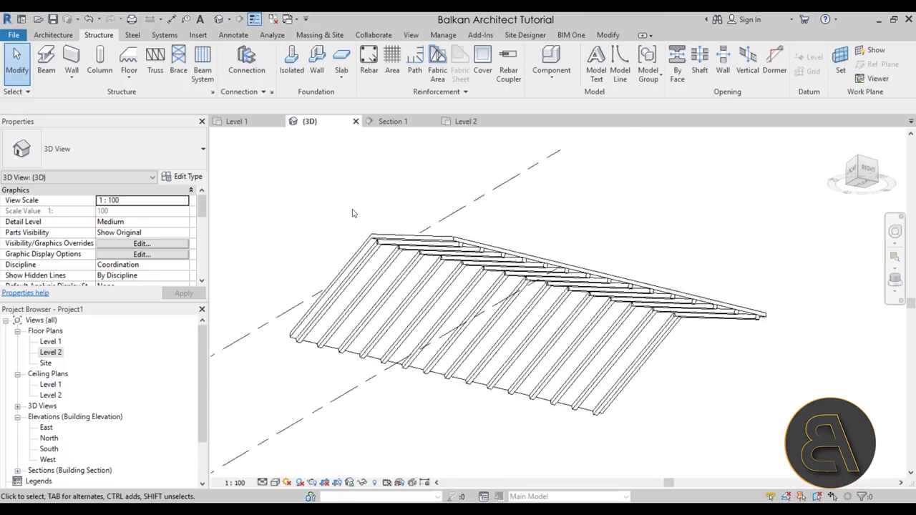
pyautogui.keyDown('shift'); pyautogui.moveTo(350, 230); pyautogui.dragTo(315, 240, button='middle'); pyautogui.keyUp('shift')
pyautogui.scroll(2, 315, 240)
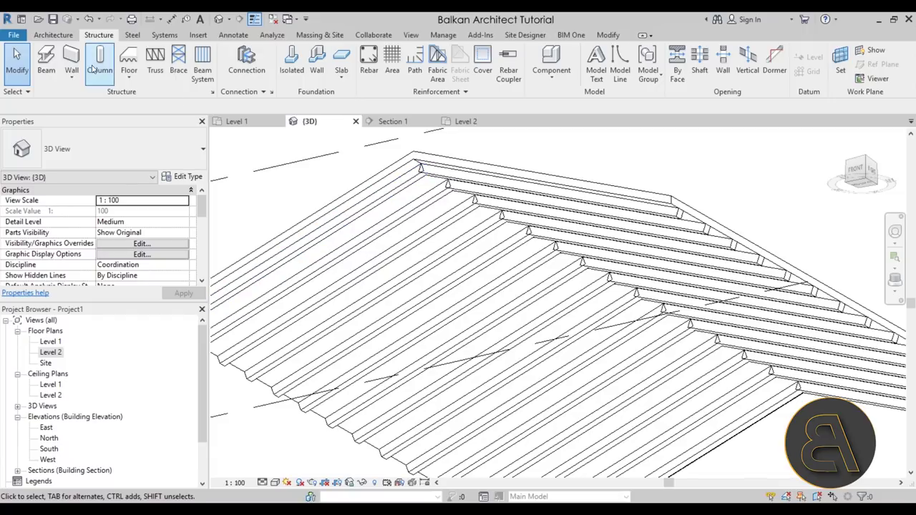
pyautogui.click(53, 34)
pyautogui.click(159, 79)
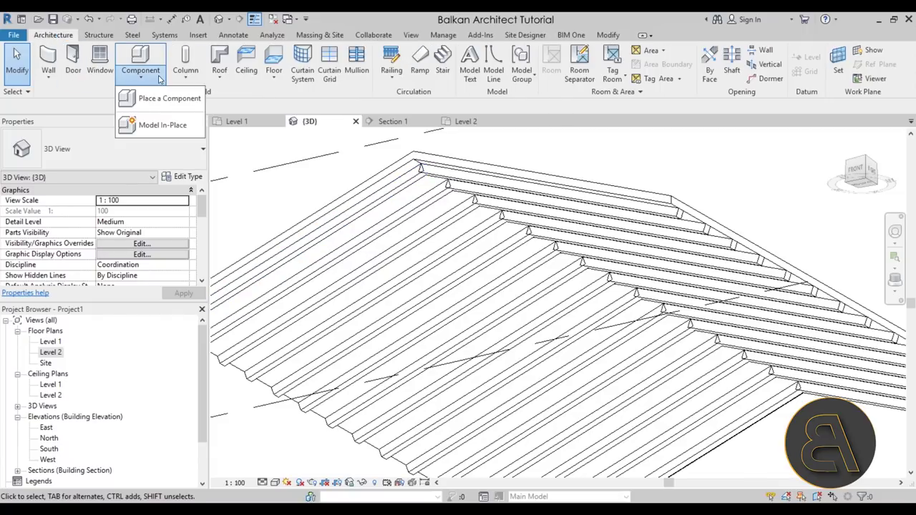
pyautogui.click(152, 128)
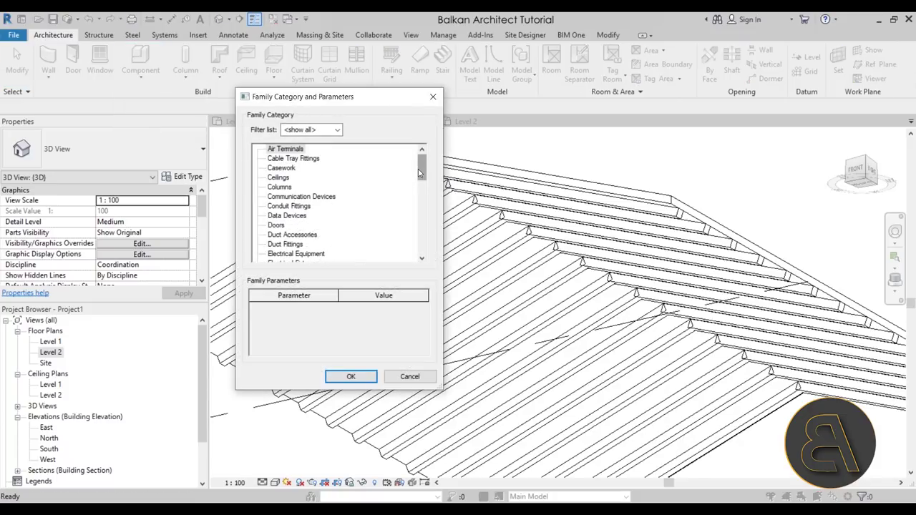
pyautogui.scroll(-5, 425, 169)
pyautogui.scroll(-1, 338, 211)
pyautogui.scroll(-5, 337, 210)
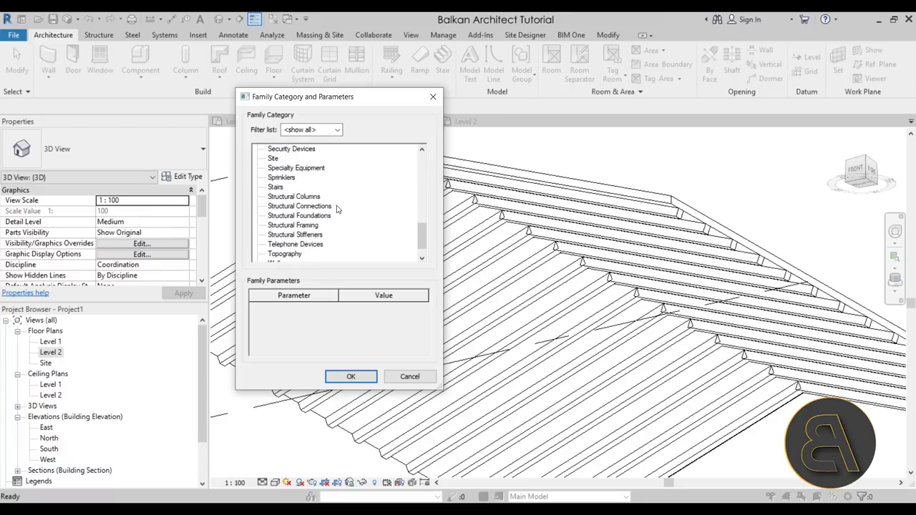
pyautogui.click(351, 376)
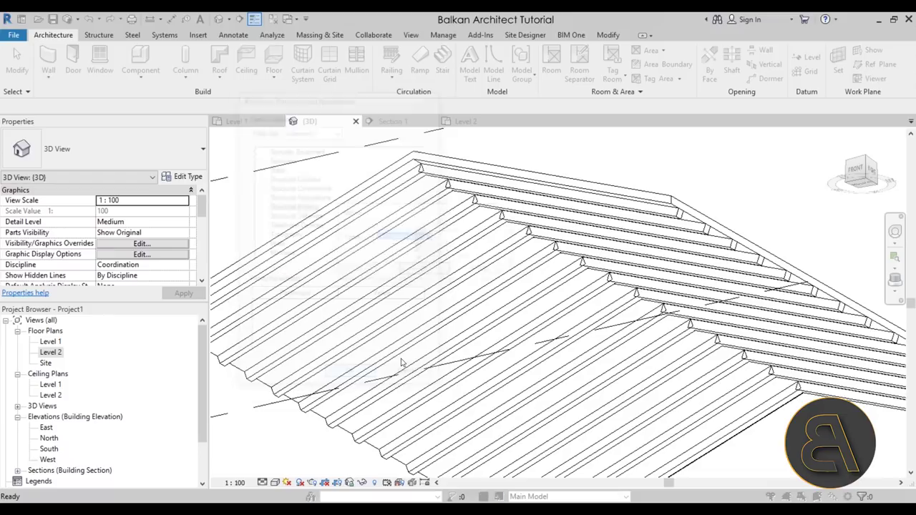
pyautogui.click(423, 276)
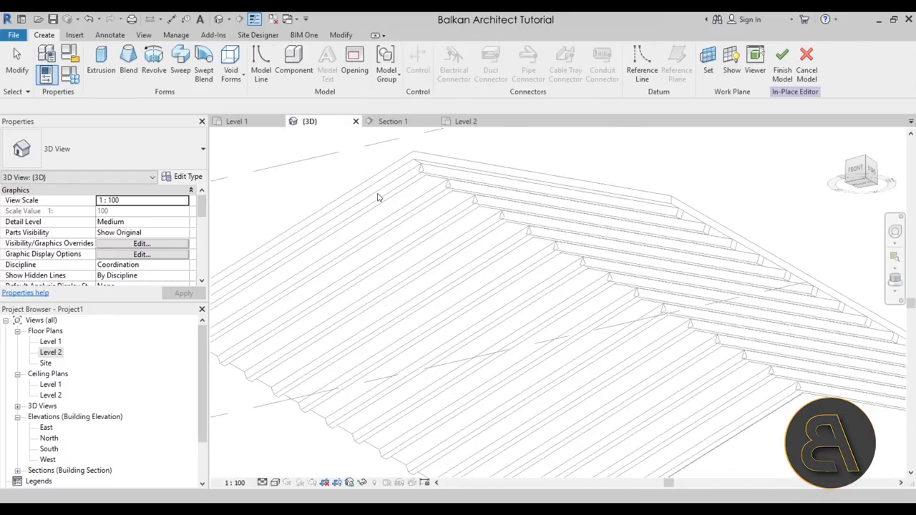
# Set the work plane by picking the side face of the end M_Timber 140x140 rafter.
pyautogui.click(708, 64)
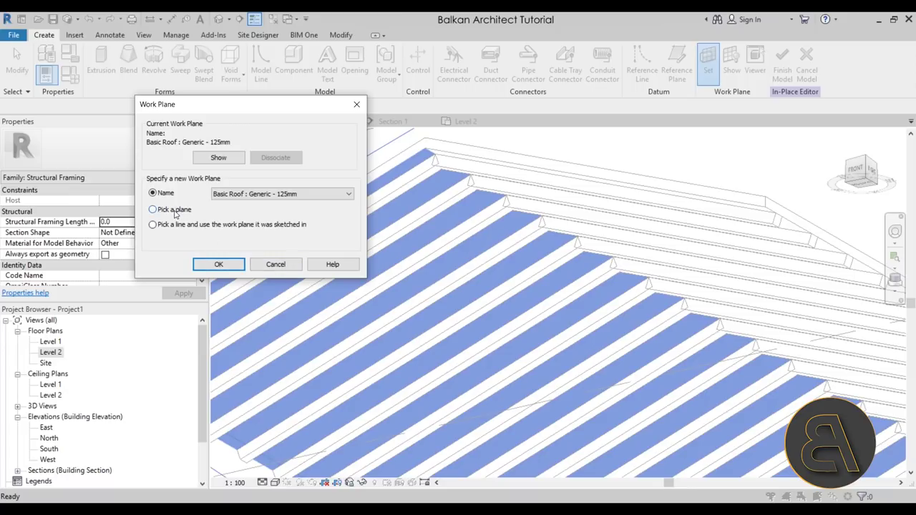
pyautogui.click(231, 269)
pyautogui.scroll(5, 333, 218)
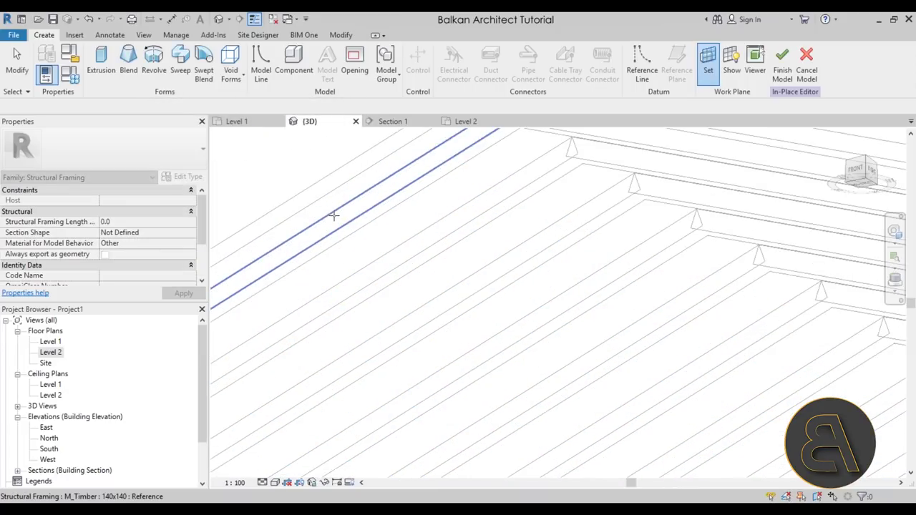
pyautogui.scroll(-5, 333, 213)
pyautogui.keyDown('shift'); pyautogui.moveTo(403, 245); pyautogui.dragTo(293, 162, button='middle'); pyautogui.keyUp('shift')
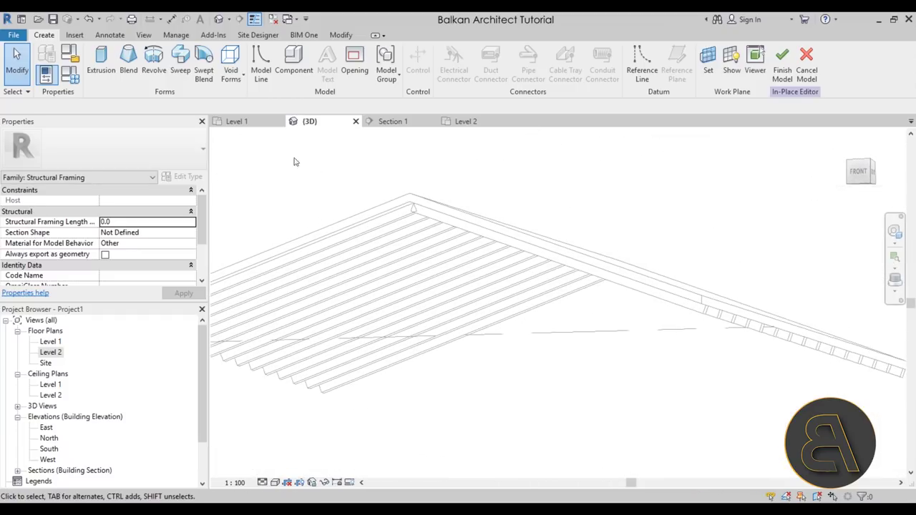
# Start an extrusion and sketch a horizontal collar tie between the end rafters, with one end cut along the rafter and a short vertical edge.
pyautogui.click(100, 64)
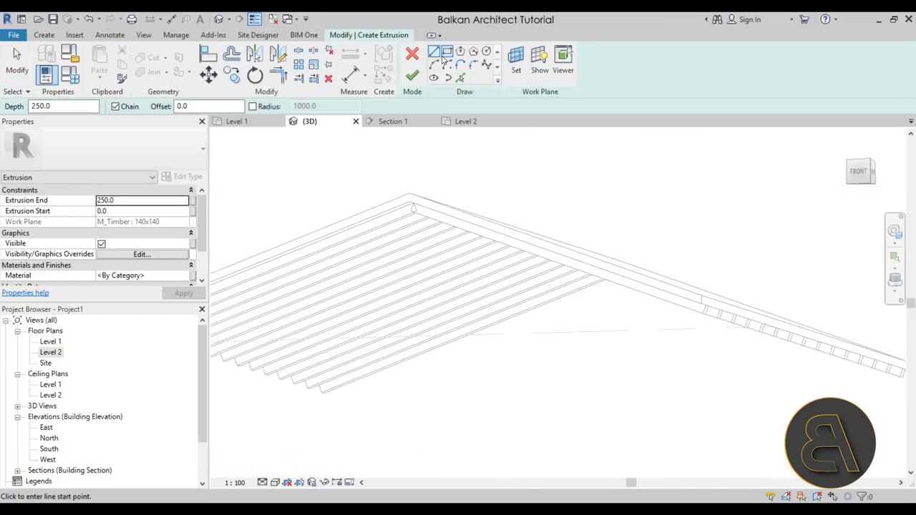
pyautogui.scroll(2, 316, 234)
pyautogui.click(303, 250)
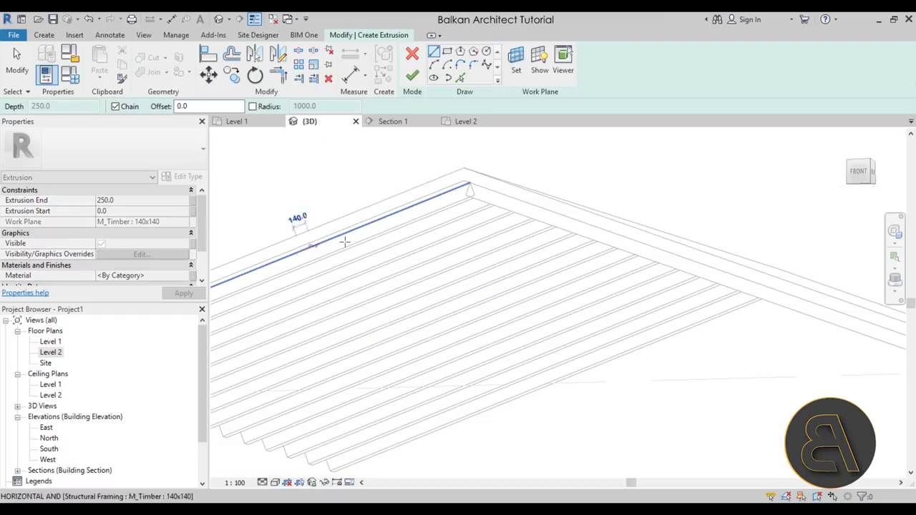
pyautogui.click(617, 244)
pyautogui.scroll(2, 654, 250)
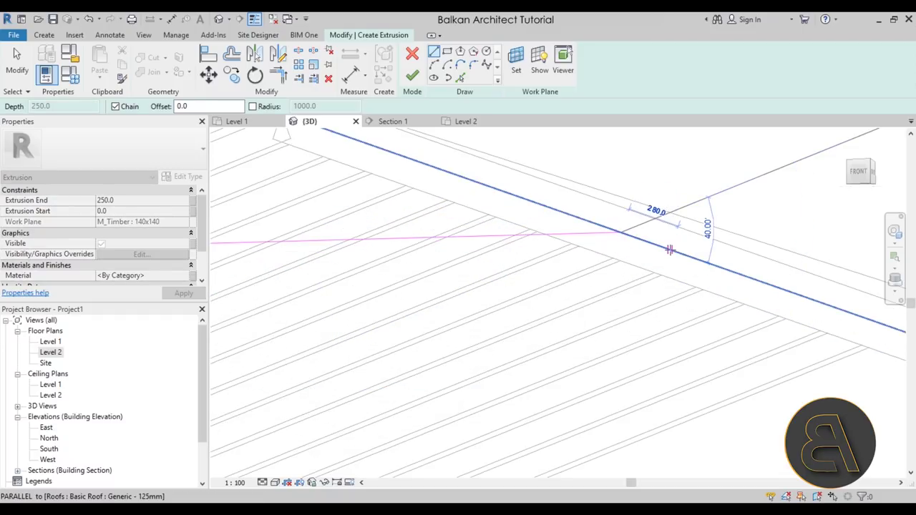
pyautogui.click(653, 243)
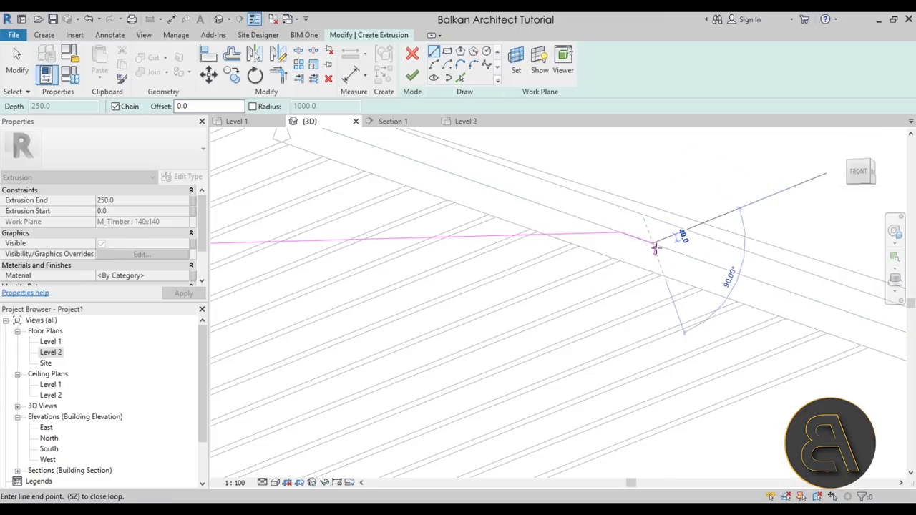
pyautogui.click(653, 258)
pyautogui.keyDown('shift'); pyautogui.moveTo(651, 259); pyautogui.dragTo(425, 269, button='middle'); pyautogui.keyUp('shift')
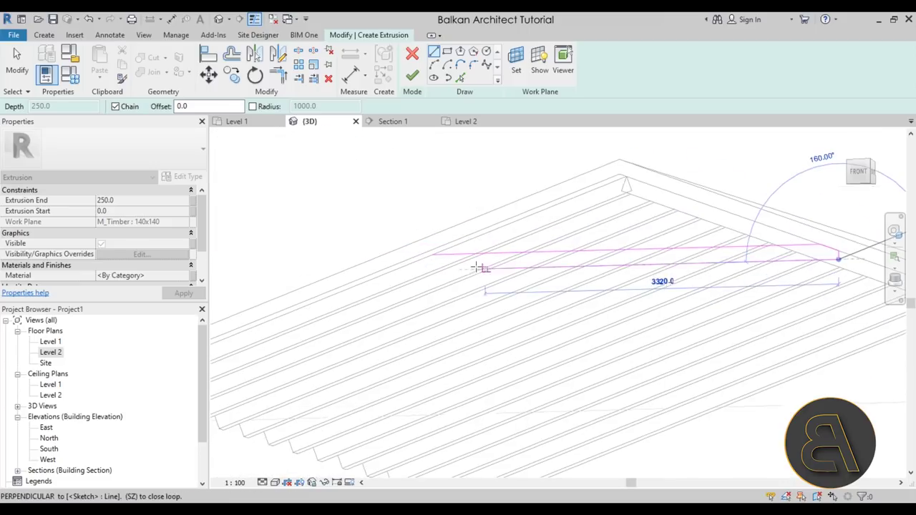
pyautogui.click(413, 270)
pyautogui.press('Escape')
pyautogui.press('Escape')
# Mirror the tie's two end lines about a vertical axis through its midpoint, trim the lower corner and finish the extrusion.
pyautogui.moveTo(761, 212); pyautogui.dragTo(862, 300)
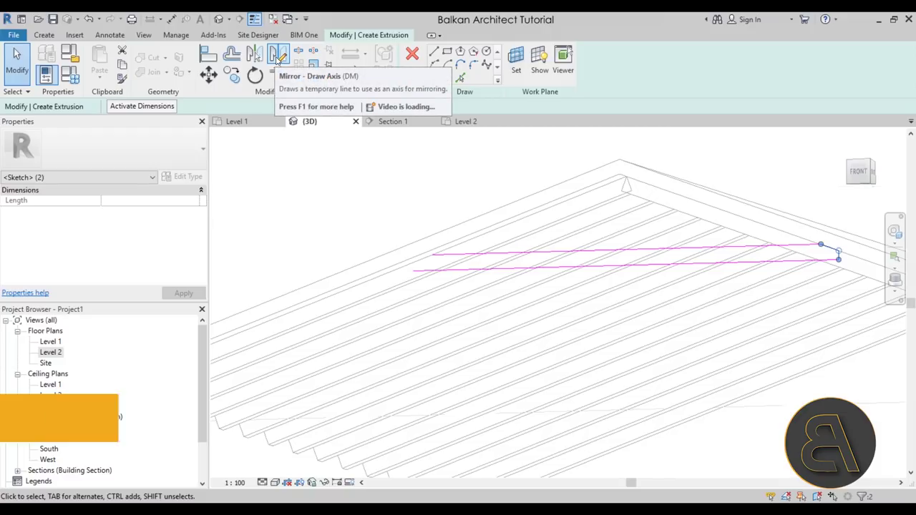
pyautogui.click(276, 61)
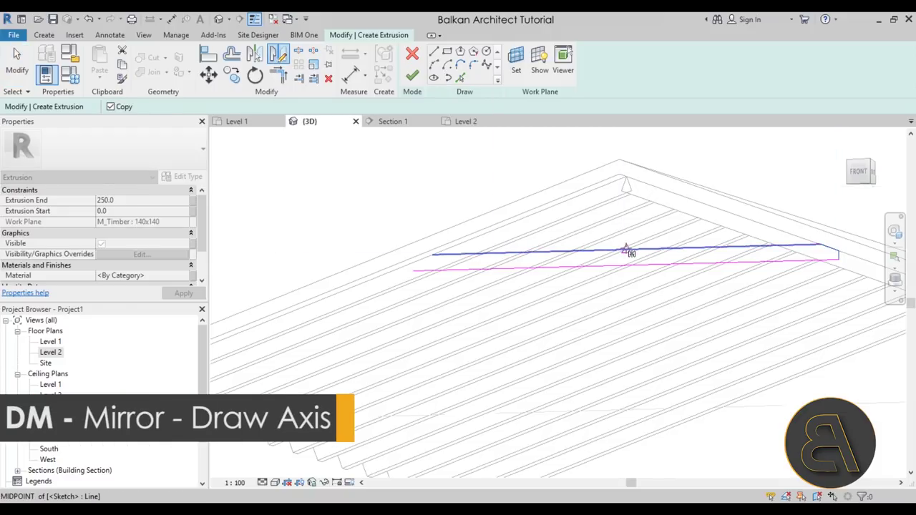
pyautogui.click(627, 250)
pyautogui.click(627, 291)
pyautogui.scroll(3, 422, 283)
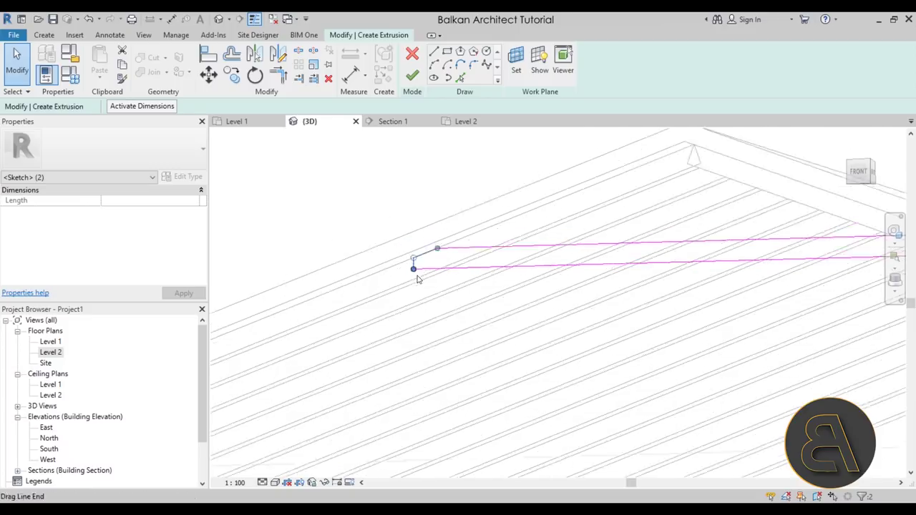
pyautogui.click(418, 281)
pyautogui.click(278, 74)
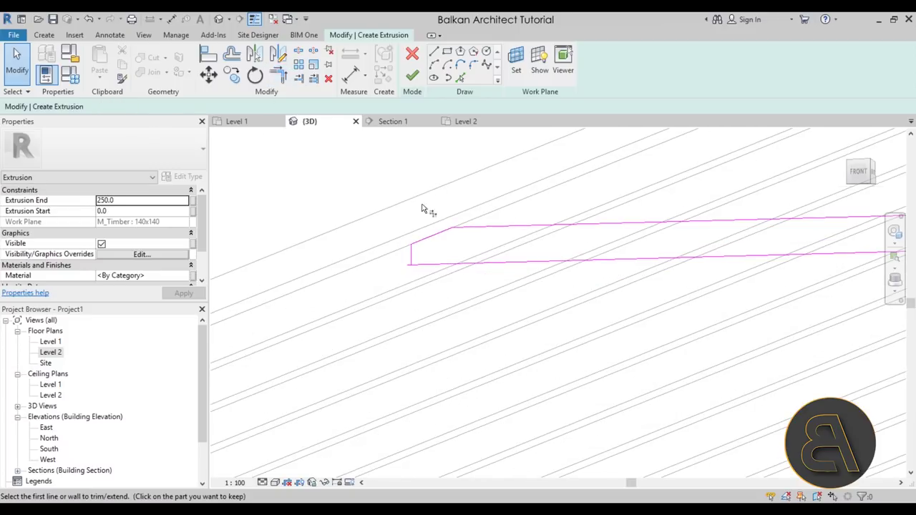
pyautogui.scroll(-4, 349, 279)
pyautogui.scroll(-1, 349, 279)
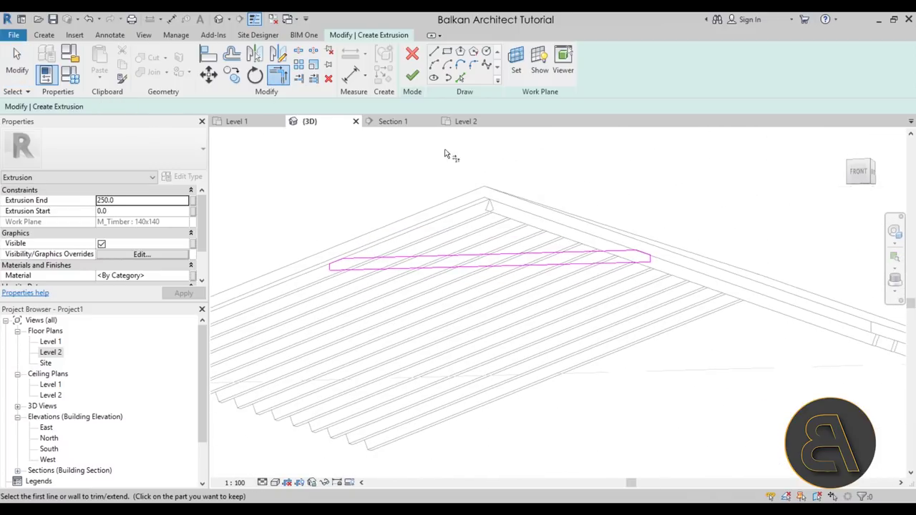
pyautogui.click(412, 77)
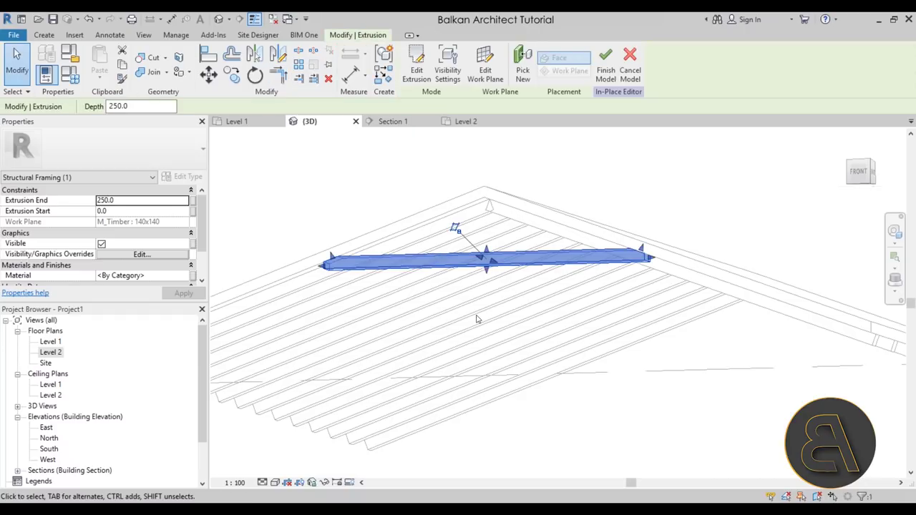
# Set the collar tie's extrusion end to 40 mm.
pyautogui.keyDown('shift'); pyautogui.moveTo(477, 317); pyautogui.dragTo(406, 260, button='middle'); pyautogui.keyUp('shift')
pyautogui.scroll(10, 406, 261)
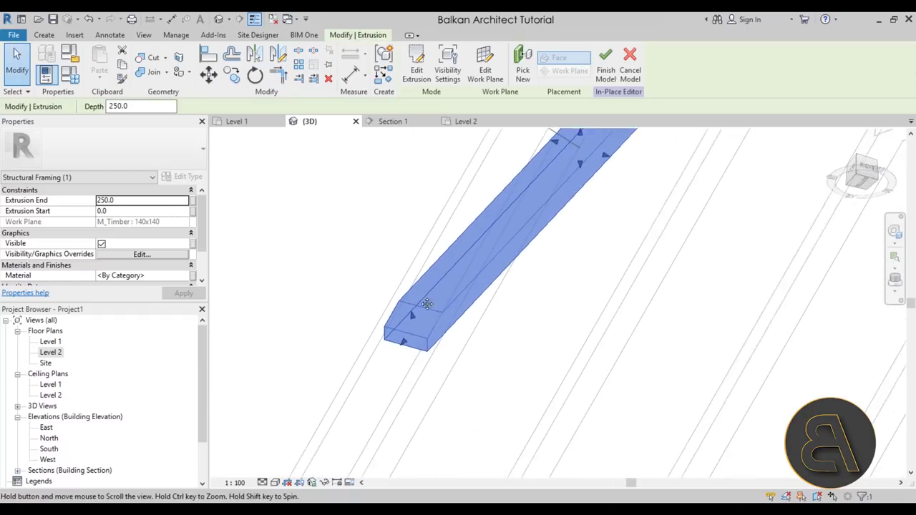
pyautogui.scroll(-4, 387, 270)
pyautogui.keyDown('shift'); pyautogui.moveTo(387, 271); pyautogui.dragTo(212, 220, button='middle'); pyautogui.keyUp('shift')
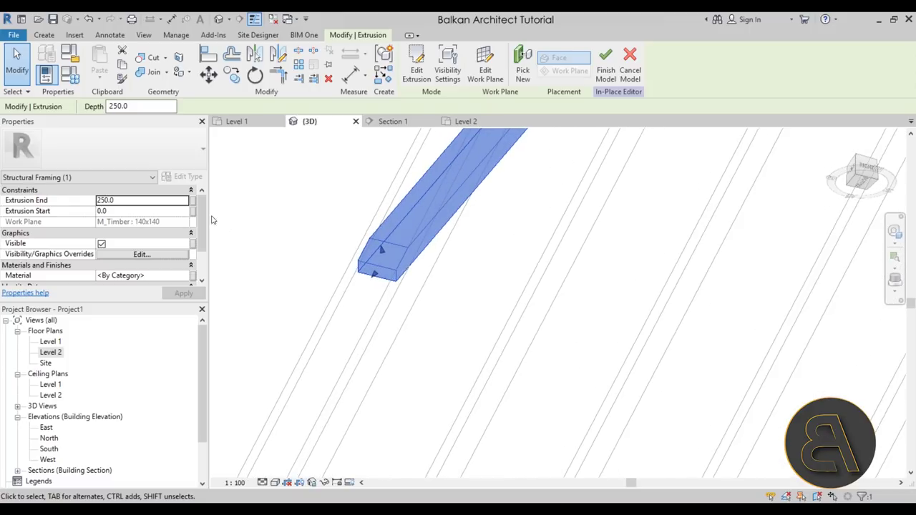
pyautogui.click(145, 204)
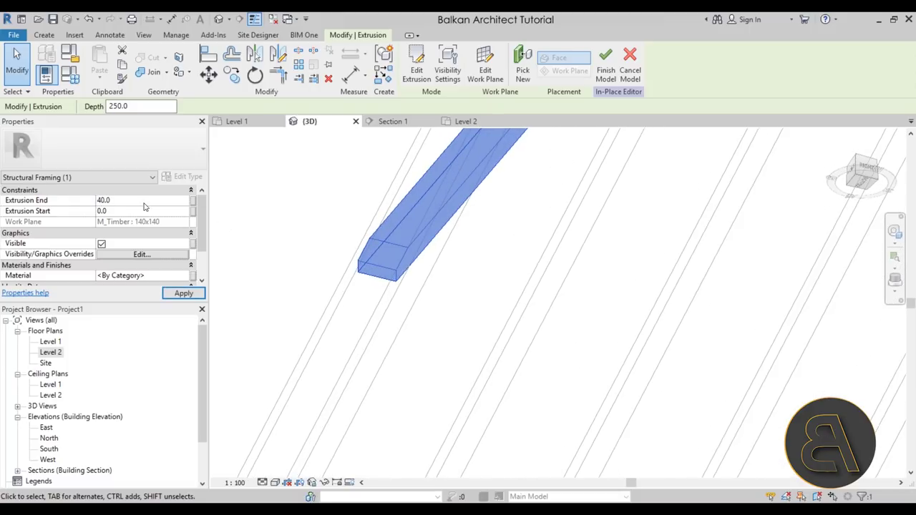
pyautogui.press('Escape')
# Select the collar tie, open the Level 2 plan and set its visual style to Wireframe and detail level to Fine.
pyautogui.keyDown('shift'); pyautogui.moveTo(288, 239); pyautogui.dragTo(281, 394, button='middle'); pyautogui.keyUp('shift')
pyautogui.click(356, 221)
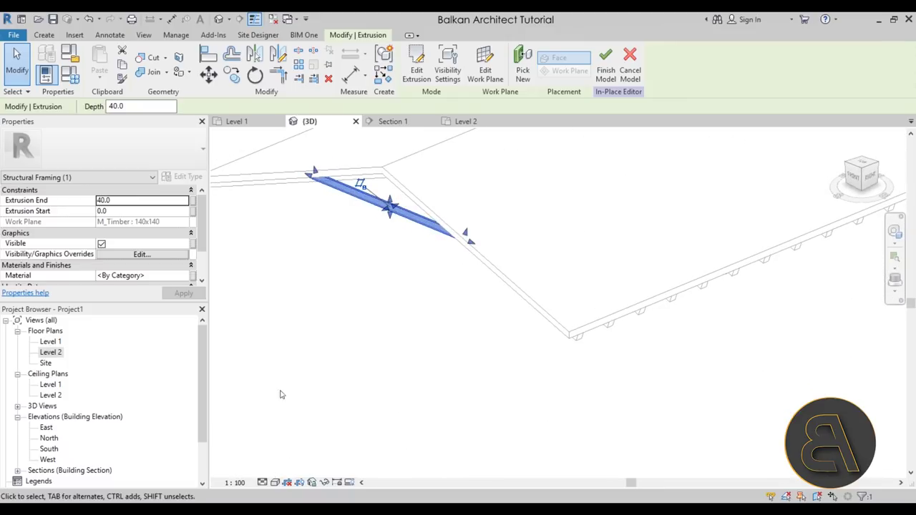
pyautogui.doubleClick(45, 357)
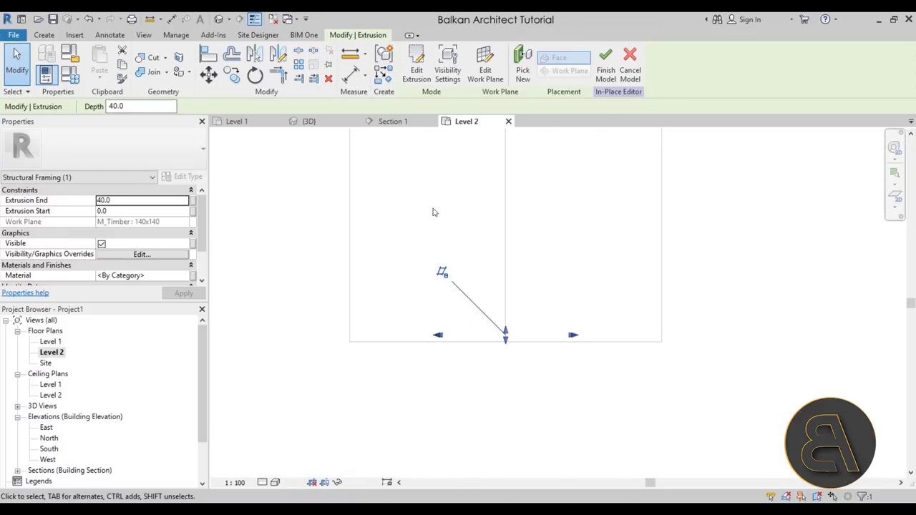
pyautogui.click(275, 484)
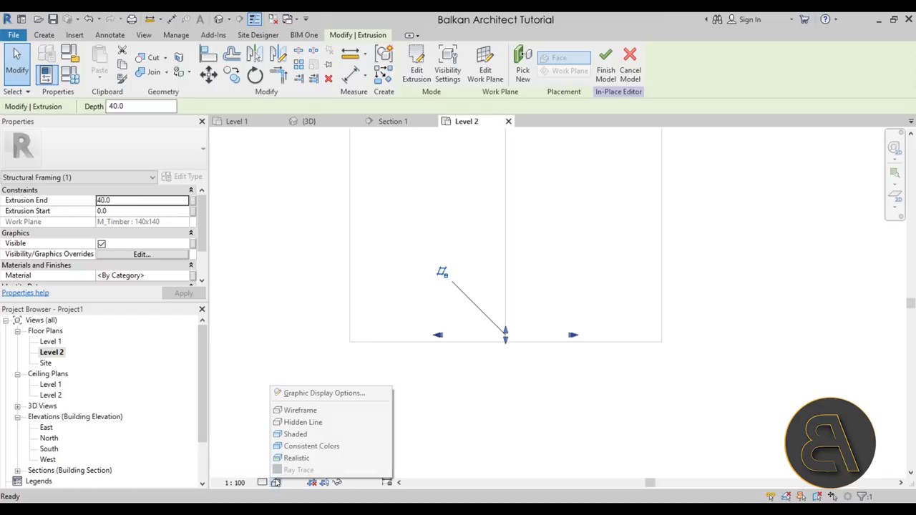
pyautogui.click(296, 412)
pyautogui.click(266, 484)
pyautogui.click(285, 468)
pyautogui.click(519, 354)
pyautogui.scroll(2, 528, 340)
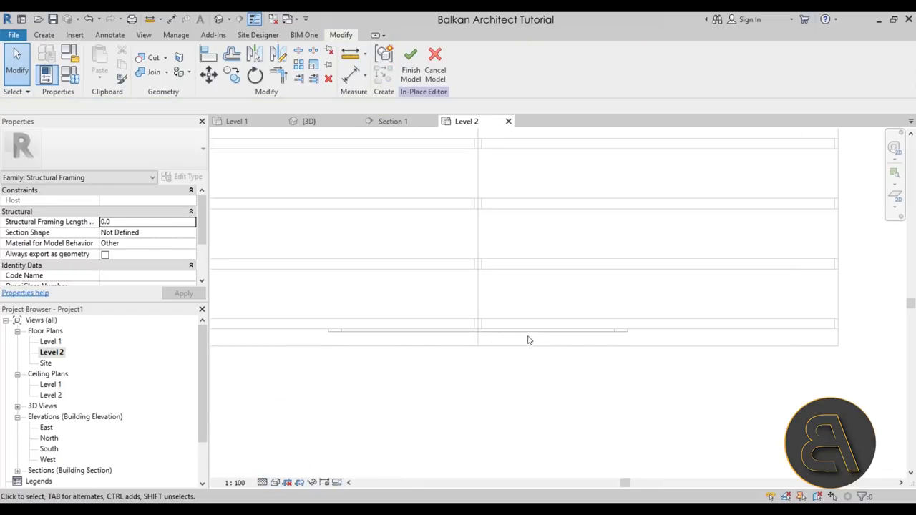
# Reselect the collar tie extrusion and mirror a copy of it about an axis drawn along the end rafter's centreline.
pyautogui.scroll(-2, 448, 362)
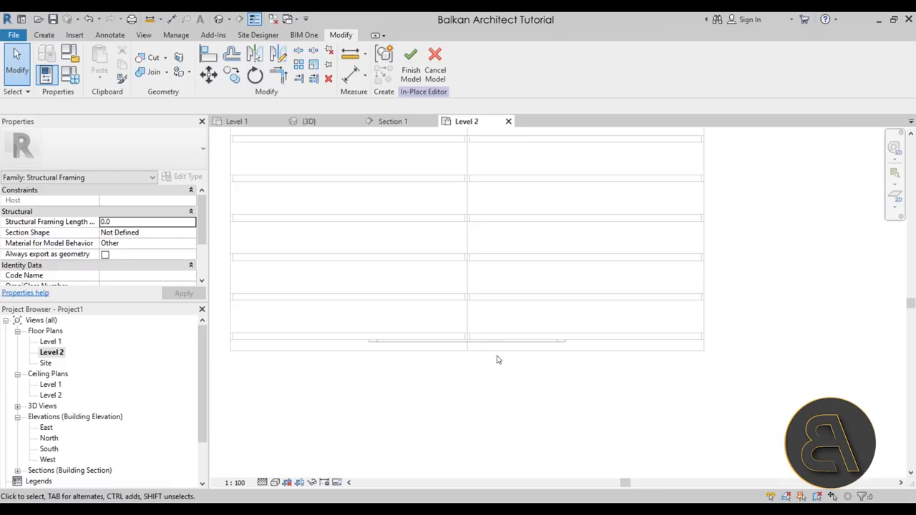
pyautogui.rightClick(359, 285)
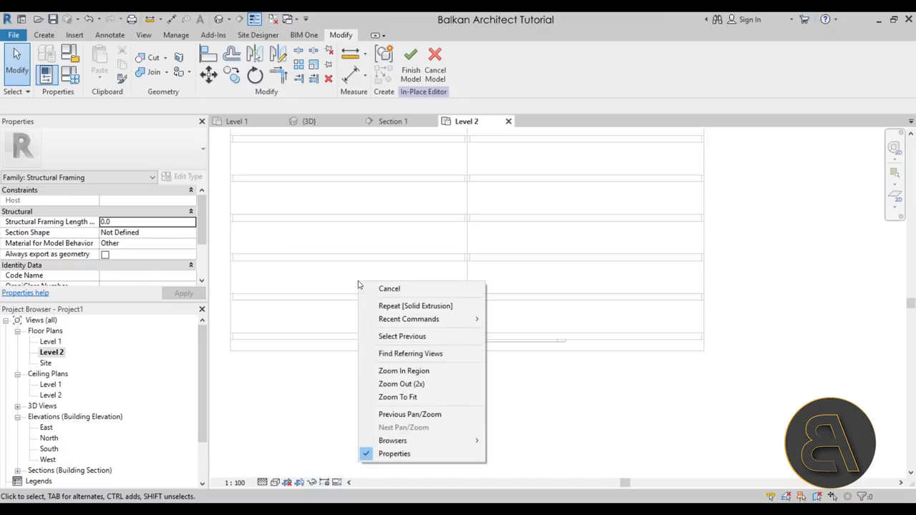
pyautogui.click(392, 336)
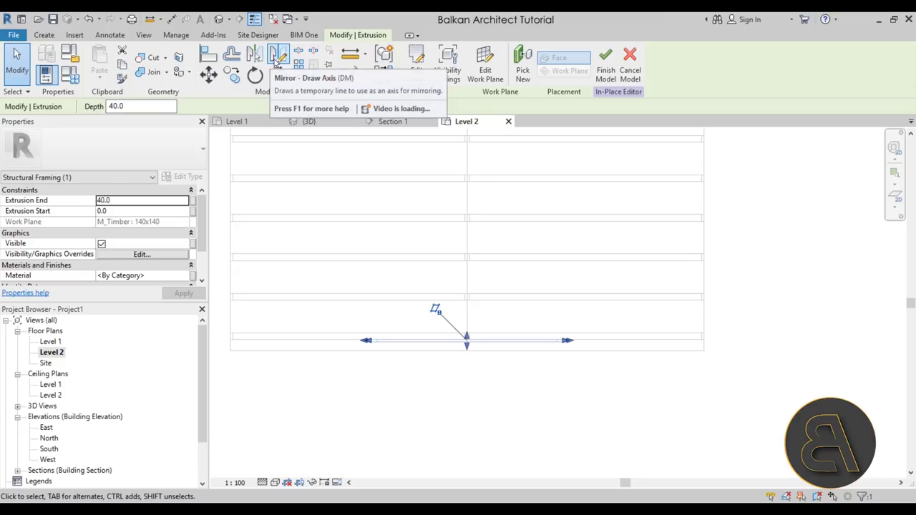
pyautogui.click(276, 62)
pyautogui.scroll(4, 231, 335)
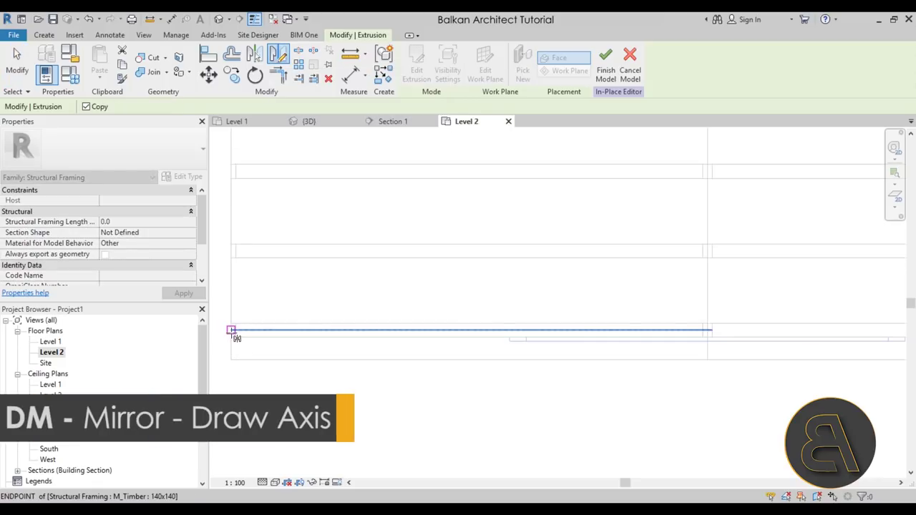
pyautogui.click(231, 332)
pyautogui.click(320, 330)
pyautogui.scroll(3, 422, 363)
pyautogui.click(517, 379)
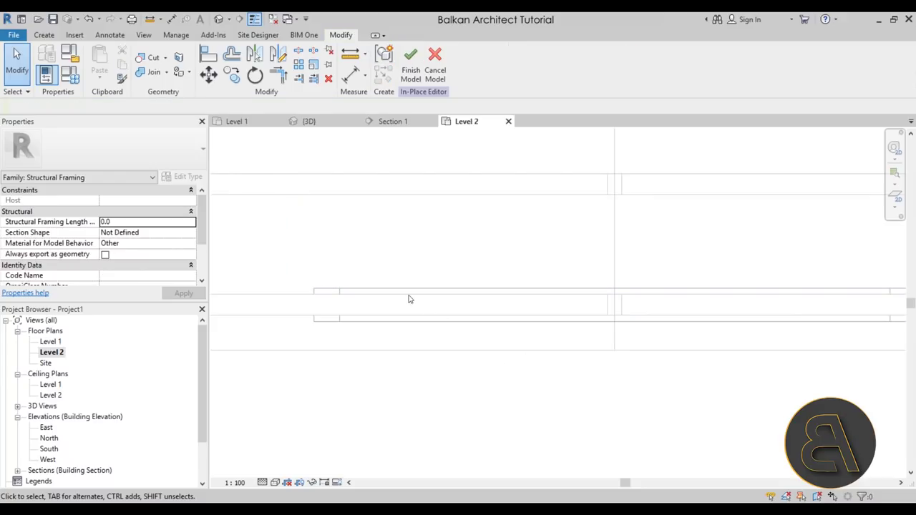
# Open the 3D view and finish the in-place collar tie model.
pyautogui.click(218, 20)
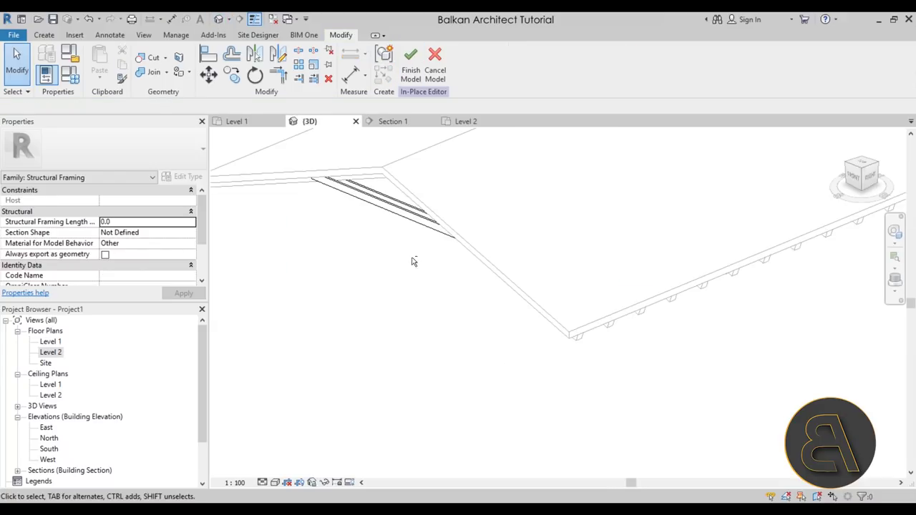
pyautogui.keyDown('shift'); pyautogui.moveTo(410, 260); pyautogui.dragTo(400, 215, button='middle'); pyautogui.keyUp('shift')
pyautogui.click(411, 74)
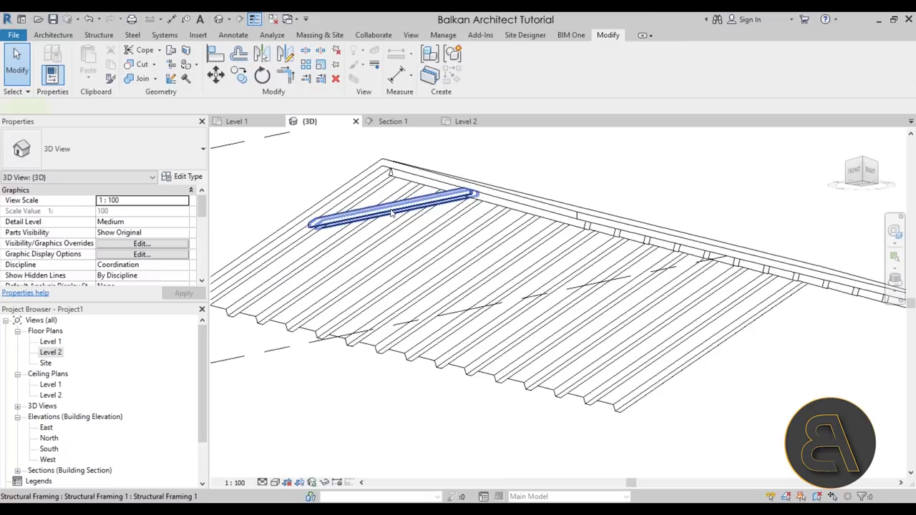
# Reopen the collar tie model for in-place editing and select both tie extrusions.
pyautogui.click(384, 215)
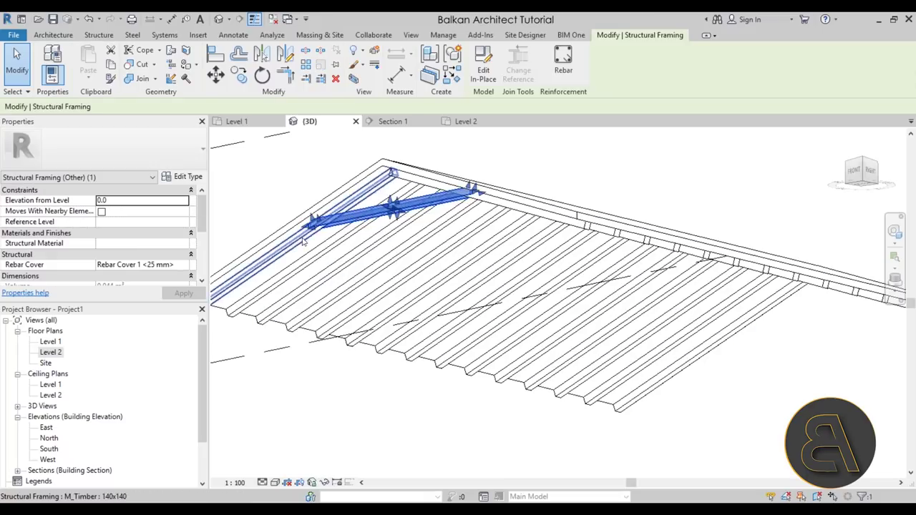
pyautogui.click(484, 71)
pyautogui.moveTo(303, 179); pyautogui.dragTo(438, 252)
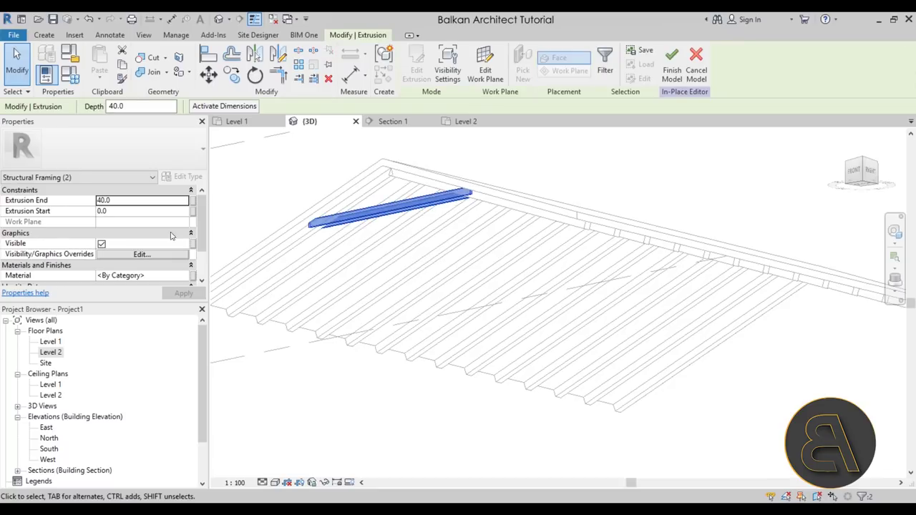
# Open the material selection for both collar ties and search the materials for "tim".
pyautogui.scroll(-1, 171, 236)
pyautogui.click(178, 256)
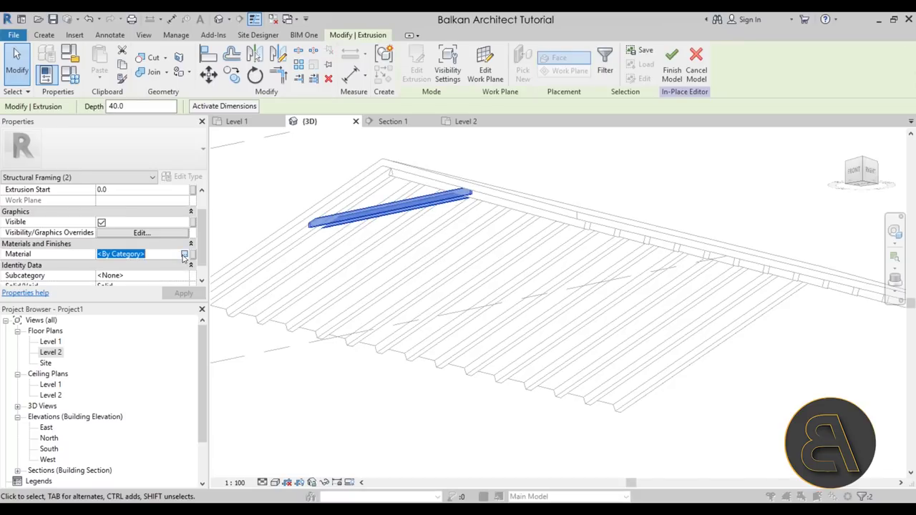
pyautogui.click(183, 254)
pyautogui.click(272, 64)
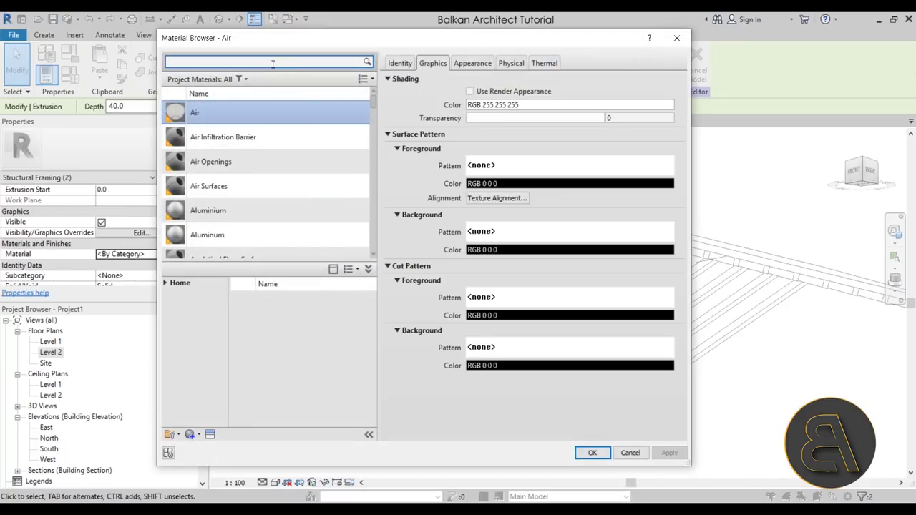
pyautogui.write('tim')
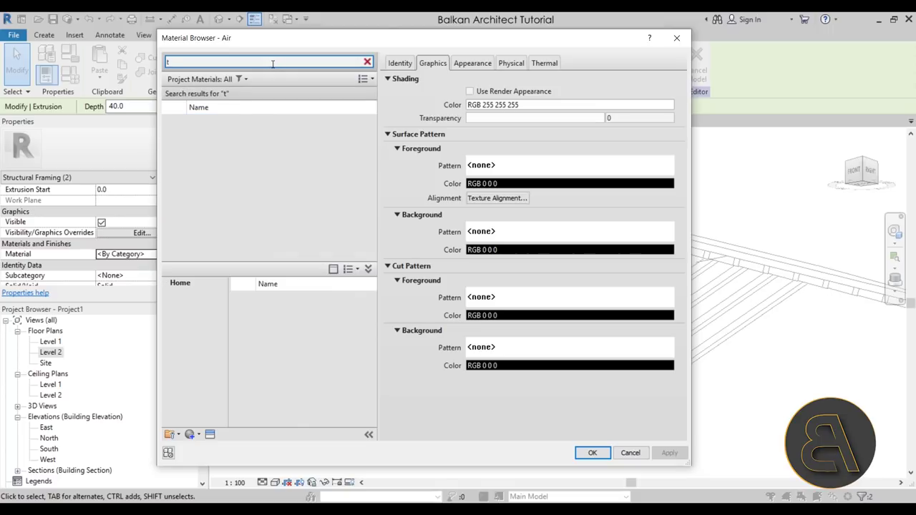
# Search the materials for "wood", assign Softwood, Lumber to both collar ties and finish the in-place model.
pyautogui.click(188, 63)
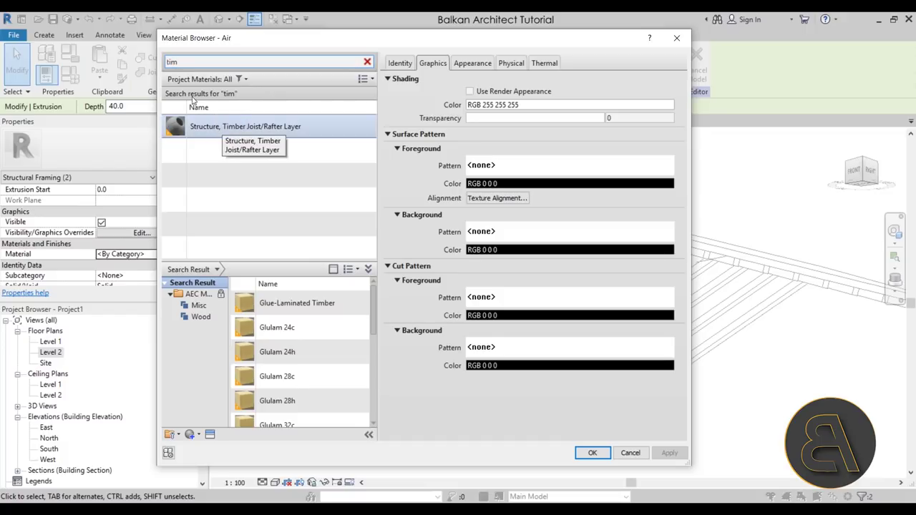
pyautogui.doubleClick(188, 63)
pyautogui.write('wood')
pyautogui.press('Return')
pyautogui.scroll(-3, 280, 207)
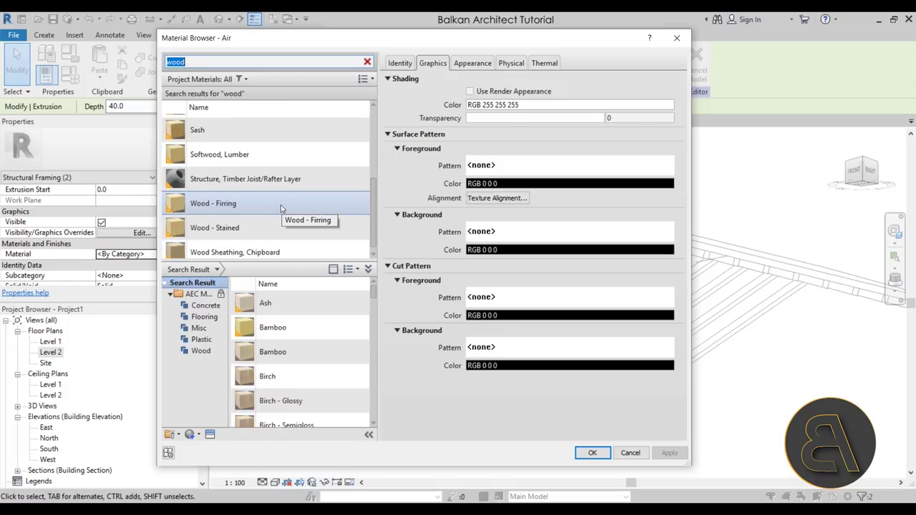
pyautogui.scroll(-1, 281, 208)
pyautogui.scroll(1, 281, 208)
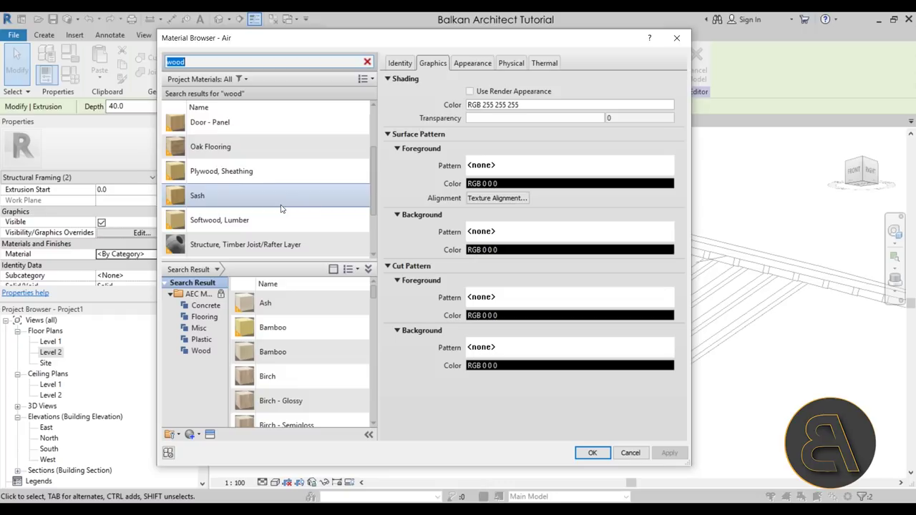
pyautogui.click(272, 218)
pyautogui.press('Return')
pyautogui.click(400, 254)
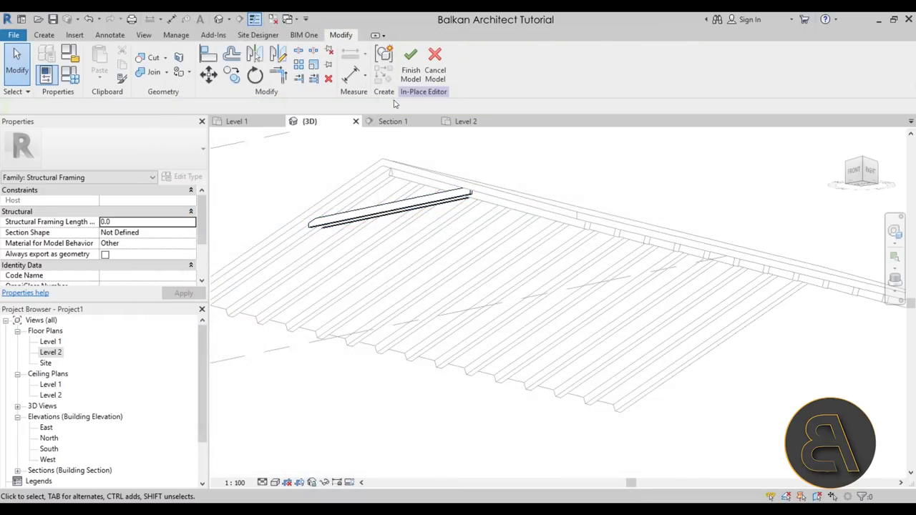
pyautogui.click(410, 63)
# Select the finished collar tie pair and open the Level 2 plan with the whole rafter layout in view.
pyautogui.click(359, 213)
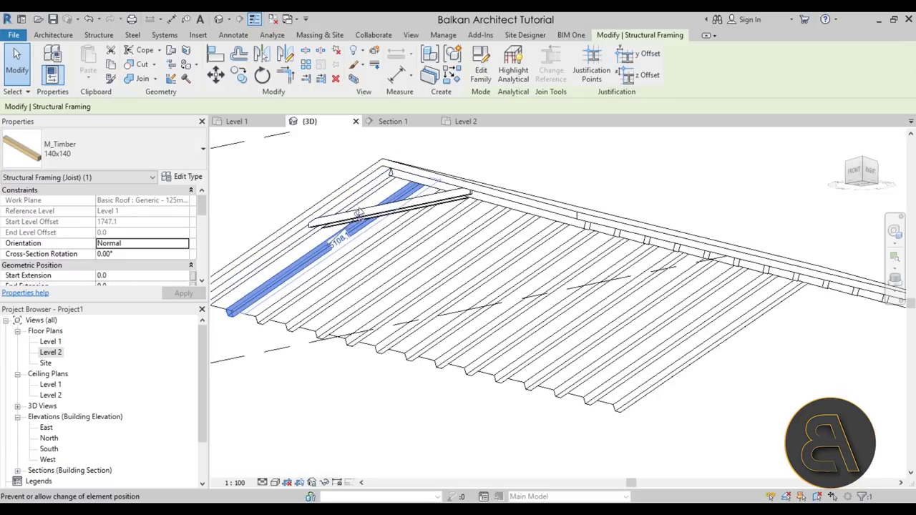
pyautogui.scroll(3, 359, 213)
pyautogui.press('Escape')
pyautogui.click(409, 224)
pyautogui.scroll(-3, 408, 224)
pyautogui.keyDown('shift'); pyautogui.moveTo(409, 223); pyautogui.dragTo(405, 302, button='middle'); pyautogui.keyUp('shift')
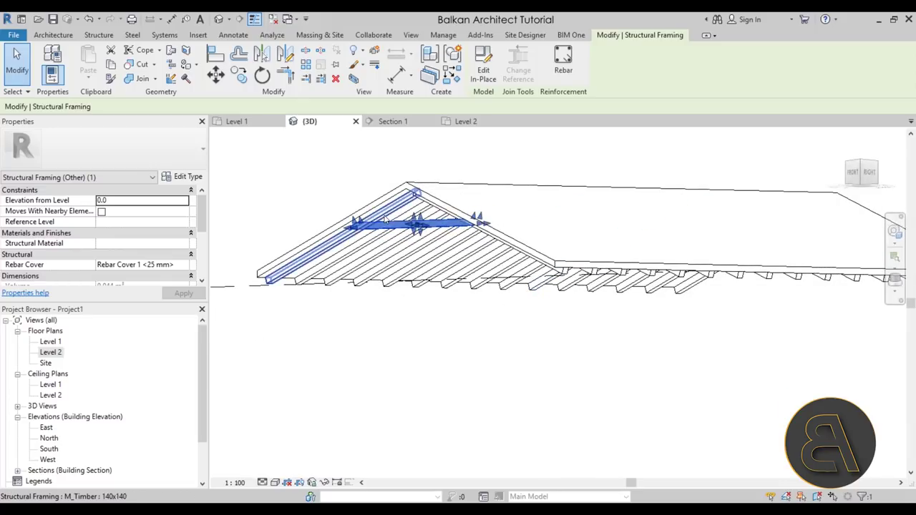
pyautogui.click(466, 121)
pyautogui.scroll(2, 399, 370)
pyautogui.scroll(-2, 405, 373)
pyautogui.moveTo(405, 372); pyautogui.dragTo(370, 432, button='middle')
pyautogui.scroll(-1, 341, 415)
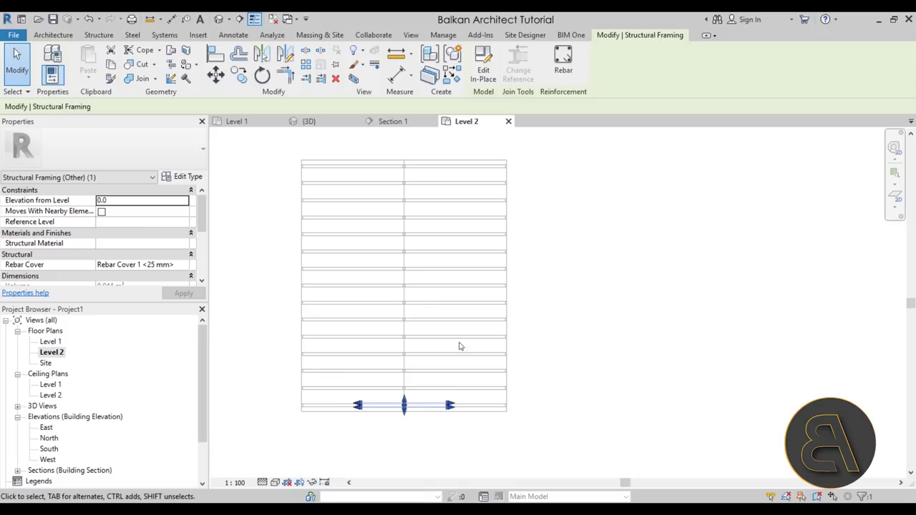
# Array the collar tie pair linearly with 15 items, moving to the last, from the end rafter's centreline to the opposite end rafter.
pyautogui.click(310, 68)
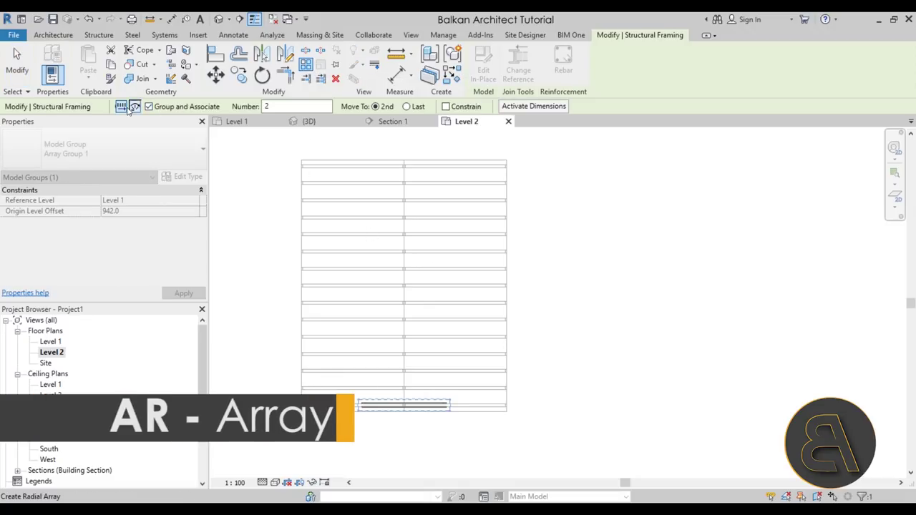
pyautogui.click(232, 113)
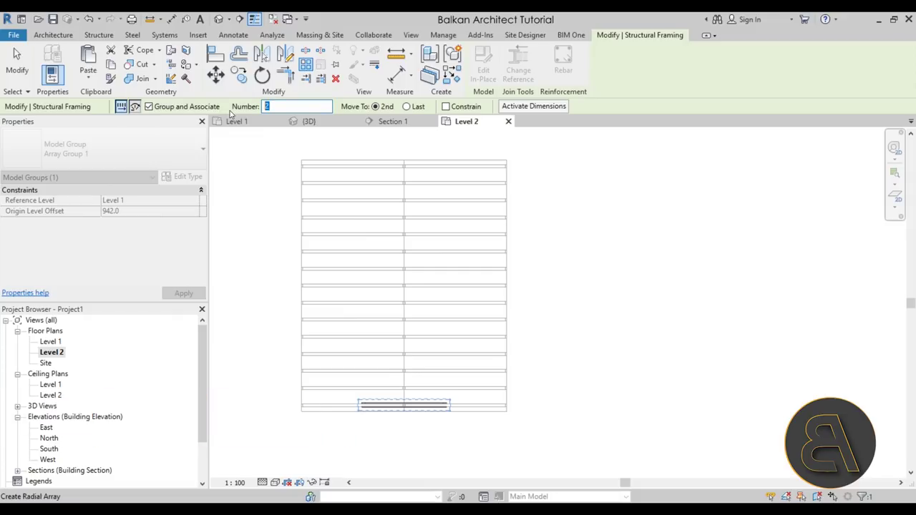
pyautogui.write('15')
pyautogui.click(407, 106)
pyautogui.scroll(5, 307, 413)
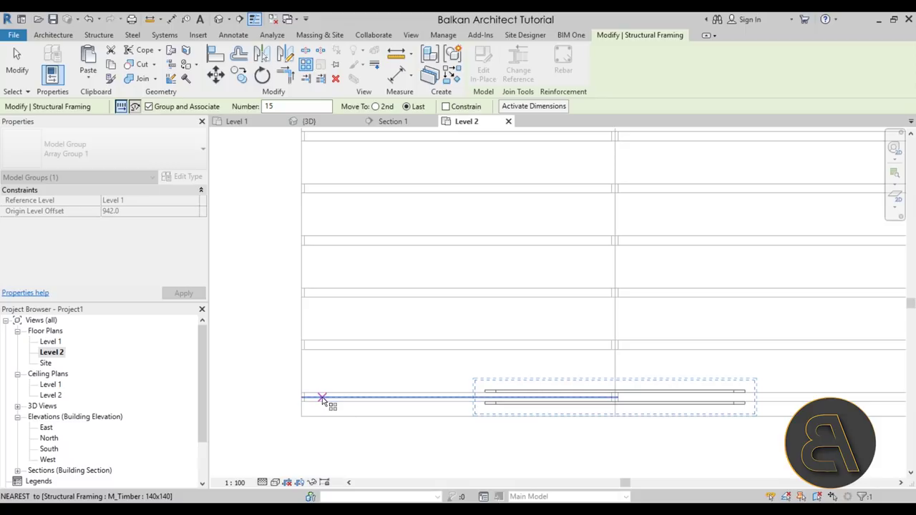
pyautogui.click(323, 400)
pyautogui.scroll(-2, 323, 400)
pyautogui.moveTo(318, 287); pyautogui.dragTo(340, 386, button='middle')
pyautogui.scroll(2, 319, 247)
pyautogui.click(317, 202)
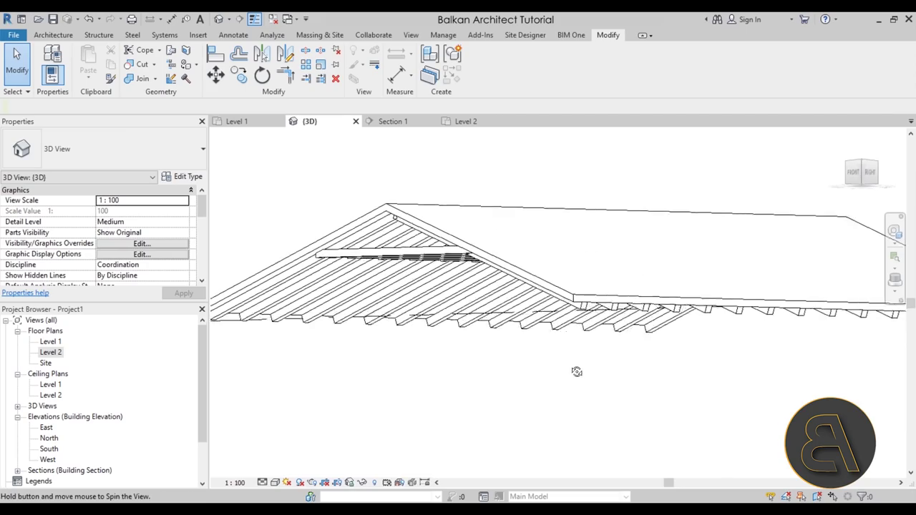
# Inspect the arrayed collar ties and both roofs in the 3D view and set its visual style to Realistic.
pyautogui.scroll(3, 576, 372)
pyautogui.keyDown('shift'); pyautogui.moveTo(577, 372); pyautogui.dragTo(307, 341, button='middle'); pyautogui.keyUp('shift')
pyautogui.scroll(-4, 601, 369)
pyautogui.scroll(3, 393, 420)
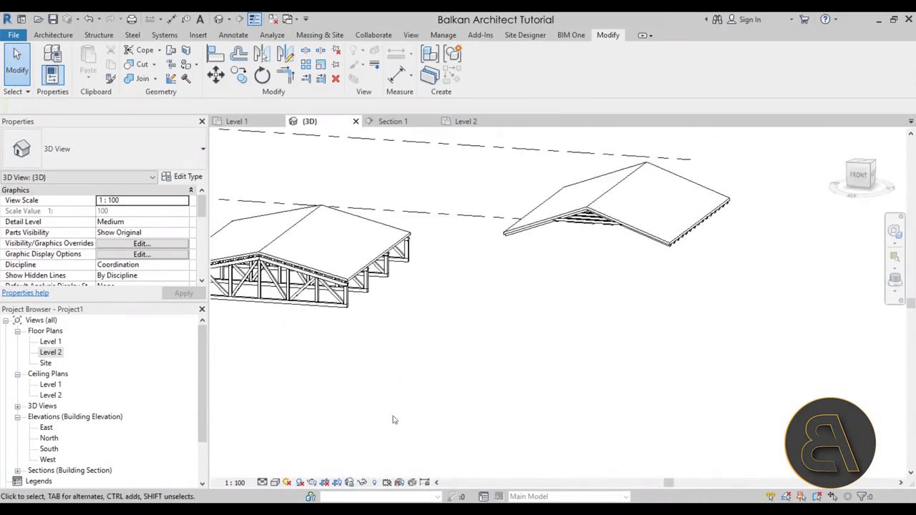
pyautogui.click(277, 483)
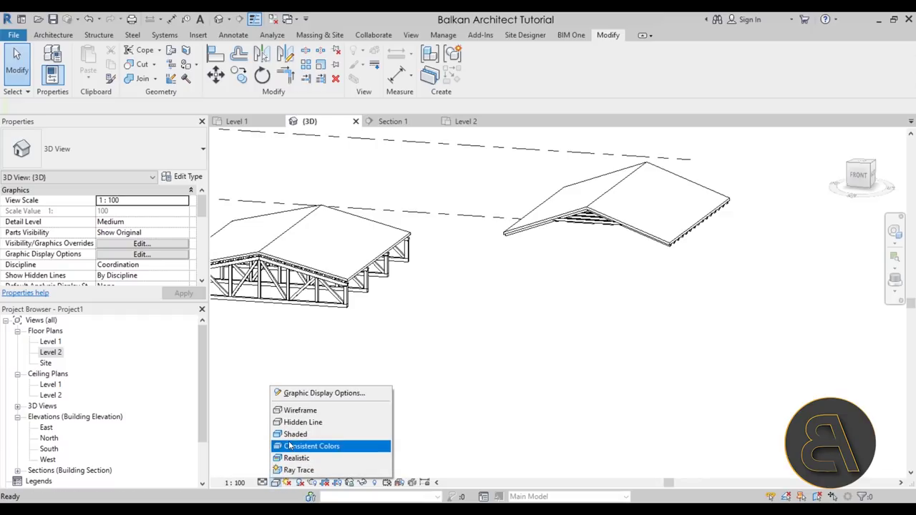
pyautogui.click(323, 458)
pyautogui.keyDown('shift'); pyautogui.moveTo(527, 387); pyautogui.dragTo(513, 403, button='middle'); pyautogui.keyUp('shift')
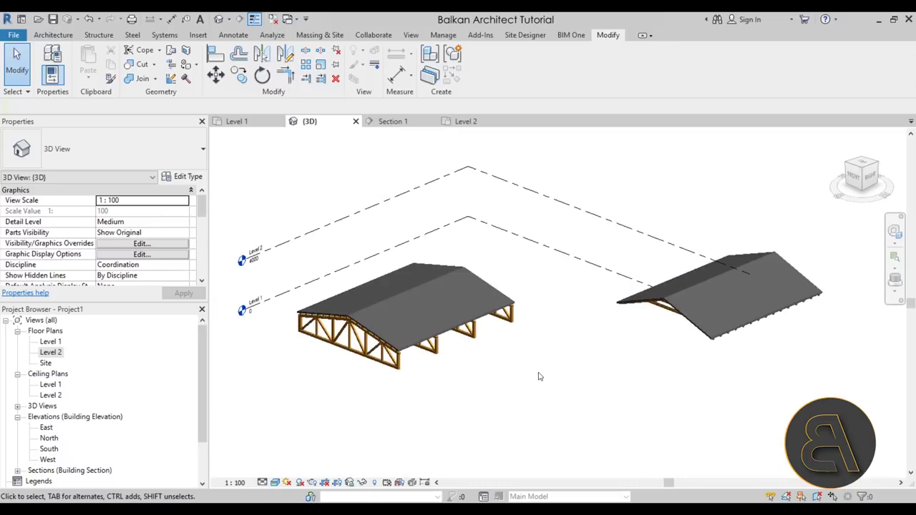